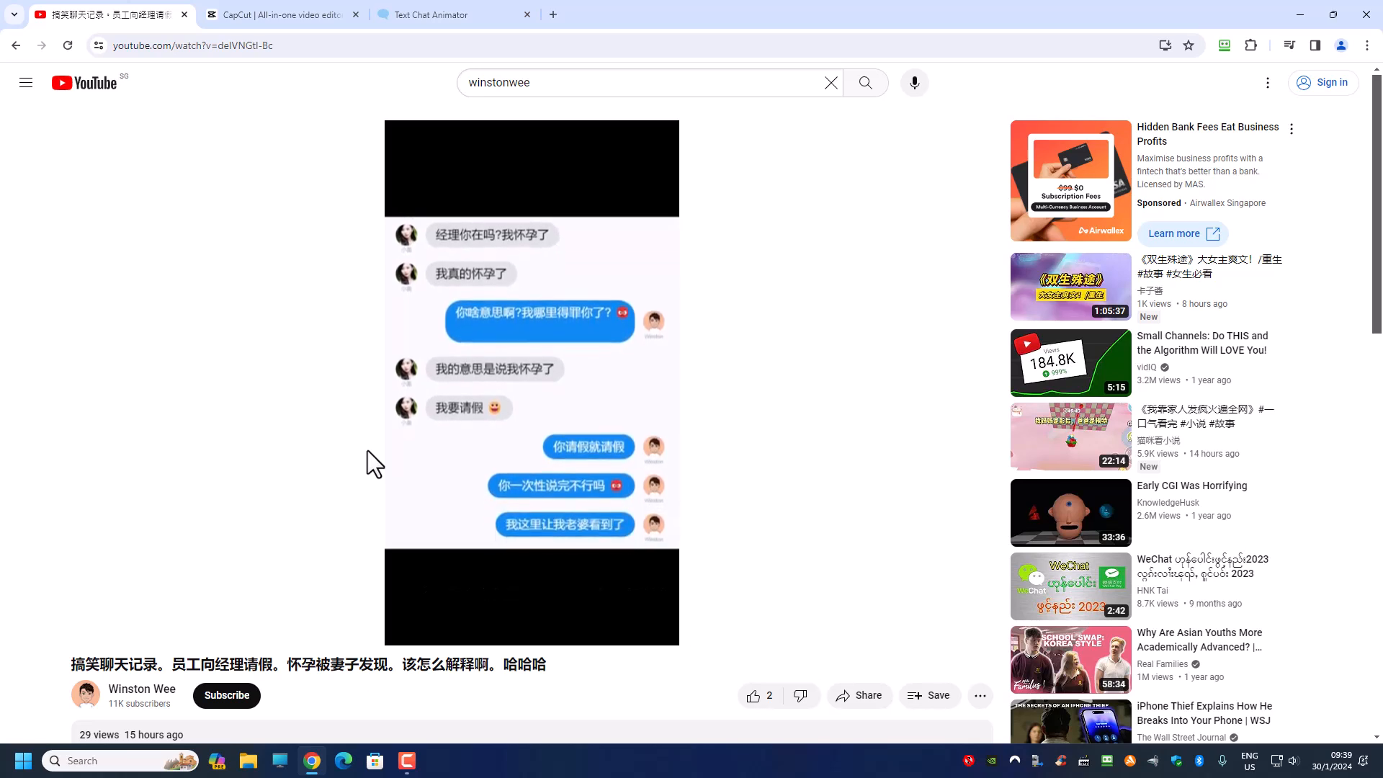
# Step: Watch the sample chat-animation video on YouTube with sound, skipping ahead to a later part of the conversation
pyautogui.moveTo(565, 271)
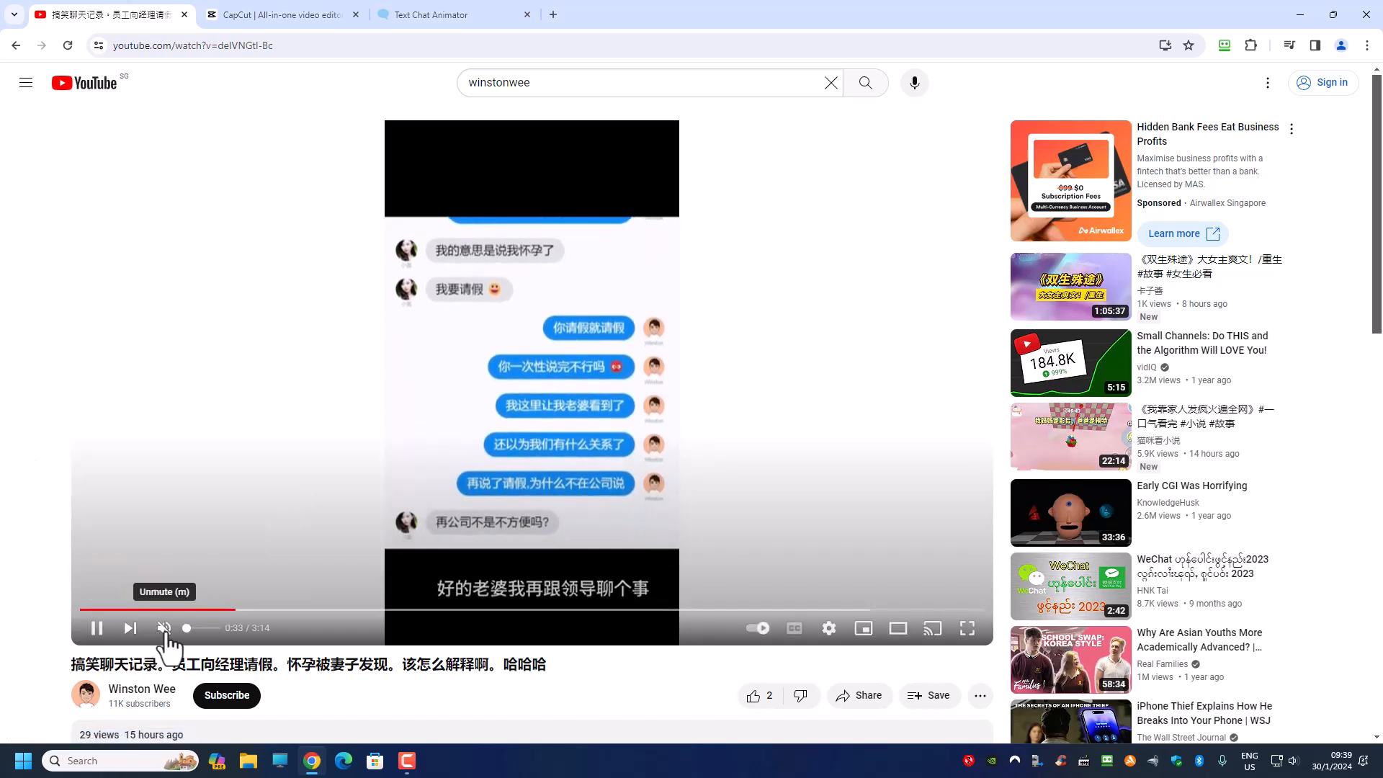
pyautogui.click(164, 628)
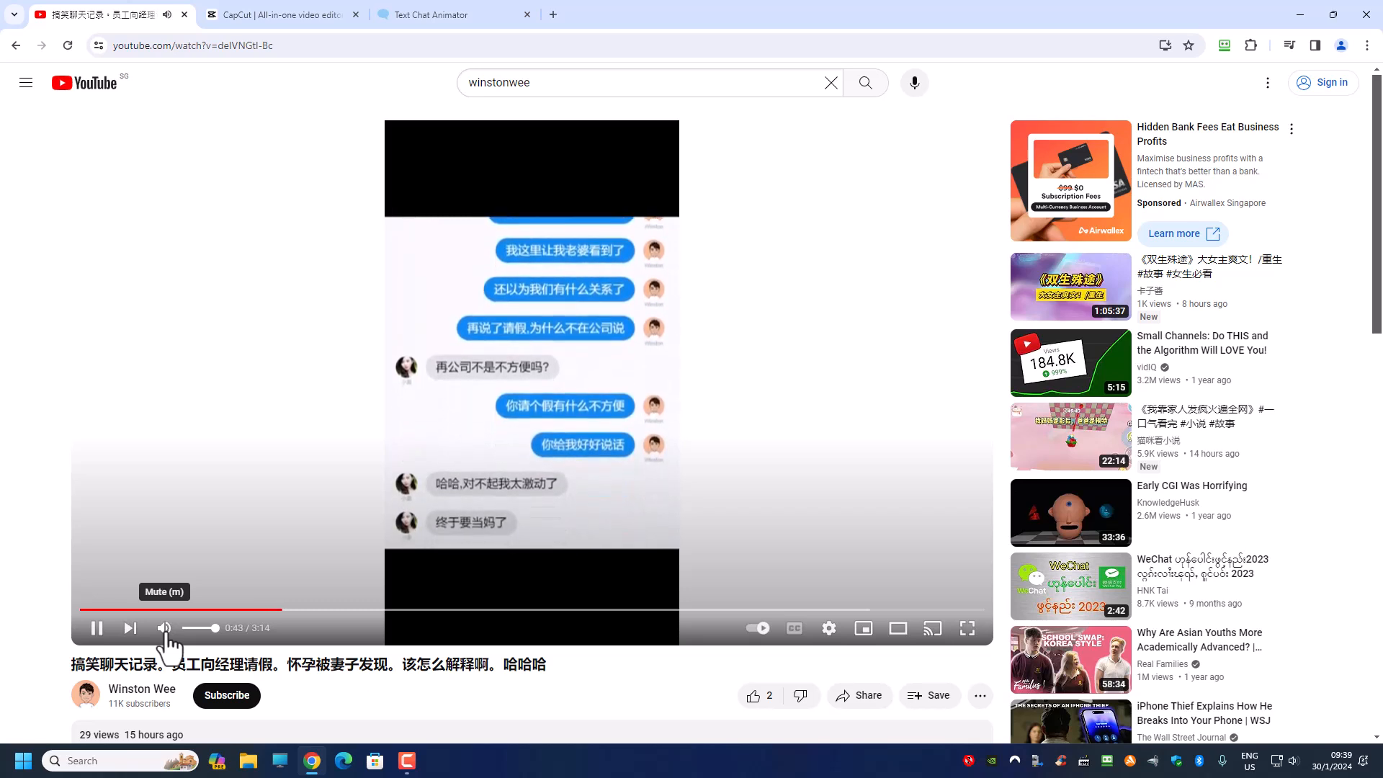
pyautogui.click(421, 609)
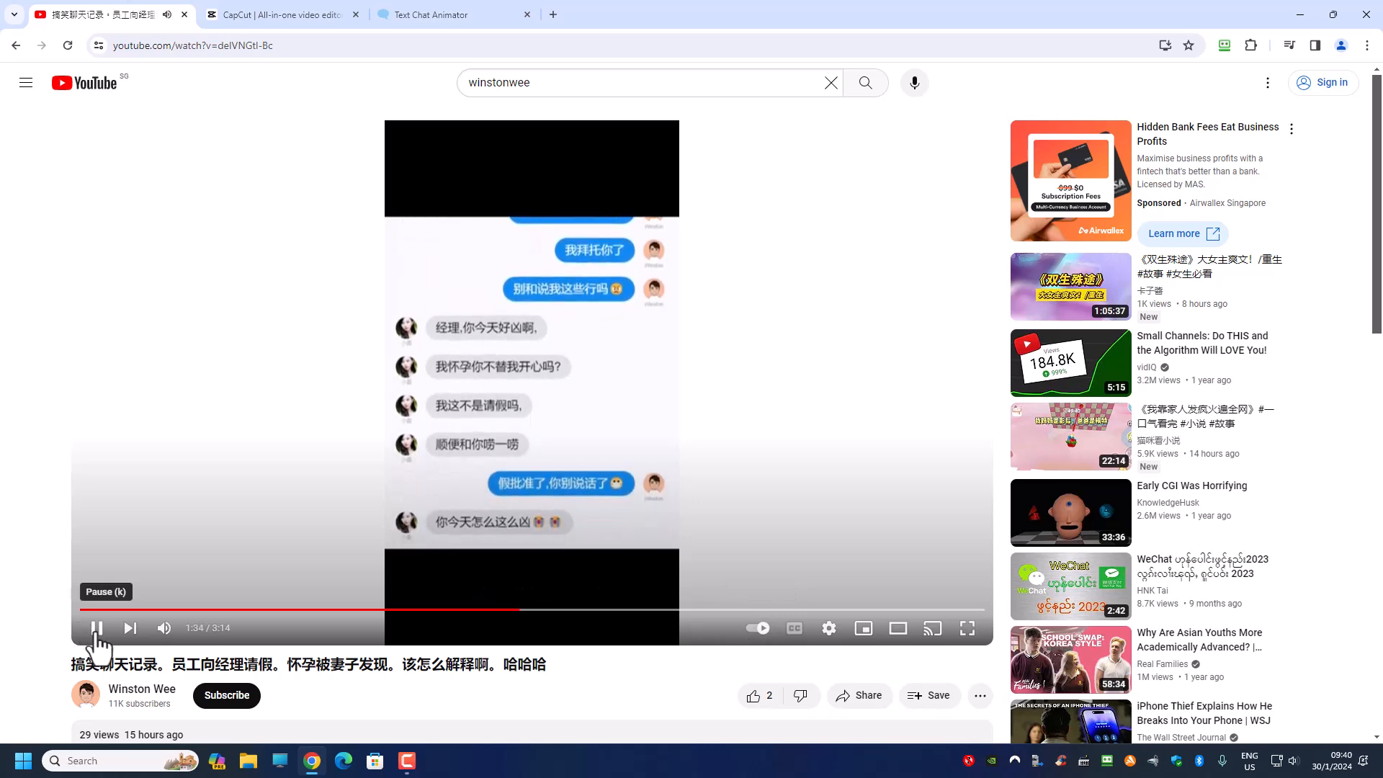
pyautogui.click(164, 629)
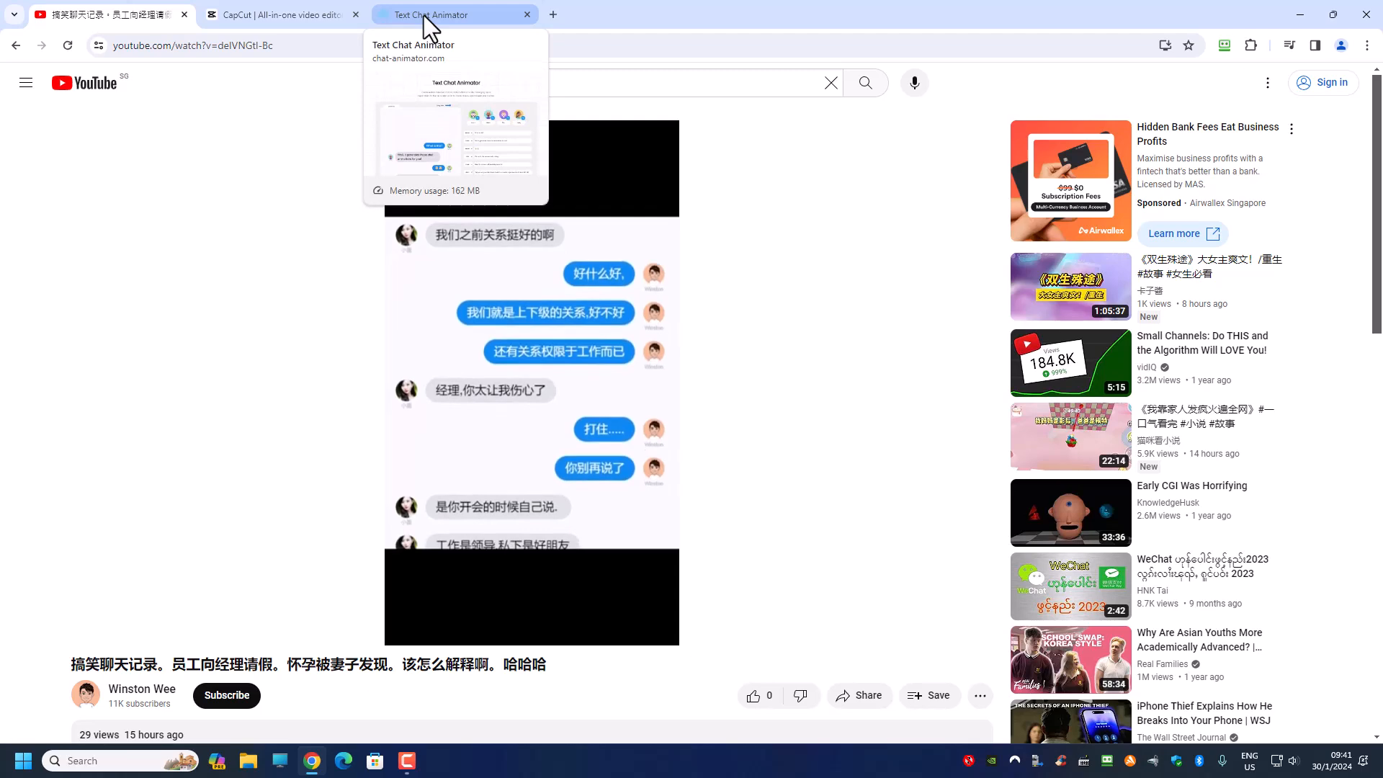
# Step: Switch to the Text Chat Animator page and look over its preview, characters and message rows
pyautogui.click(424, 15)
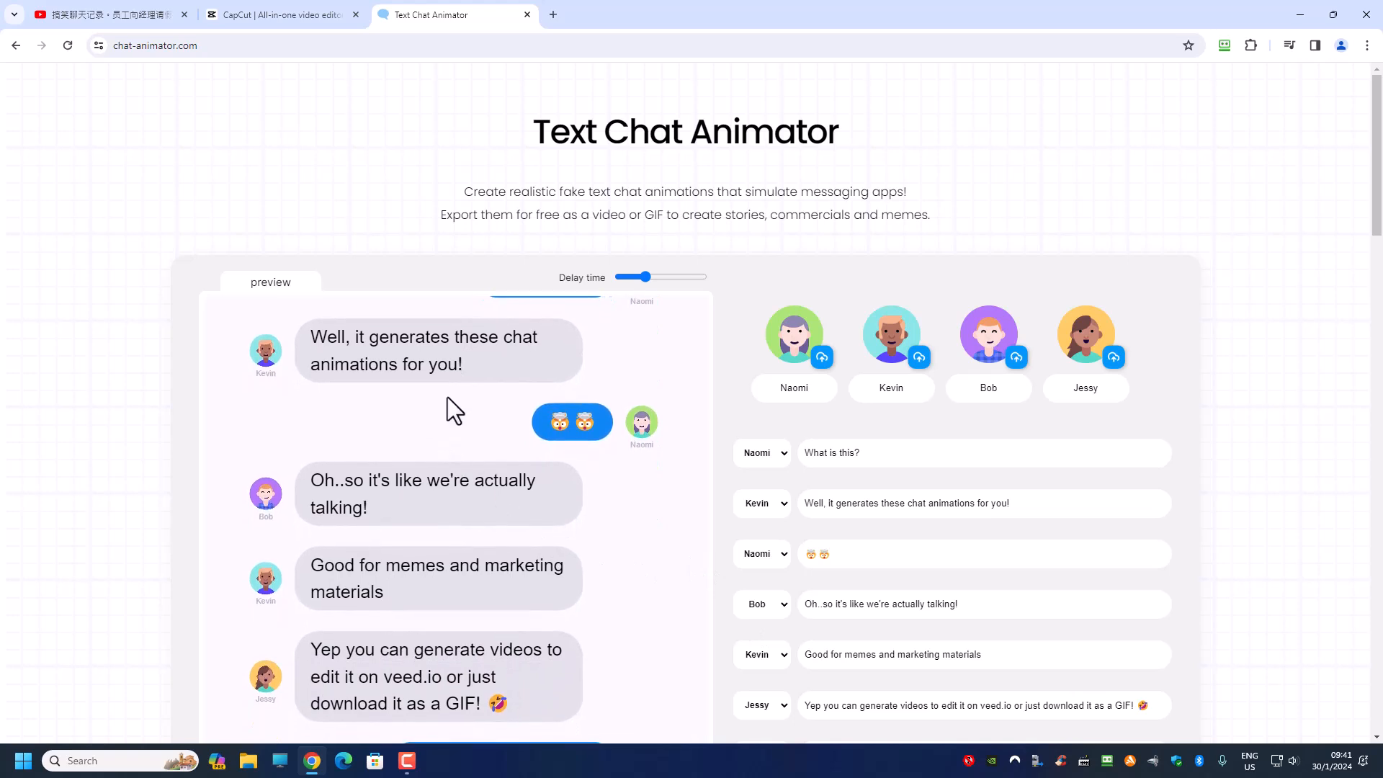
pyautogui.scroll(-1, 392, 440)
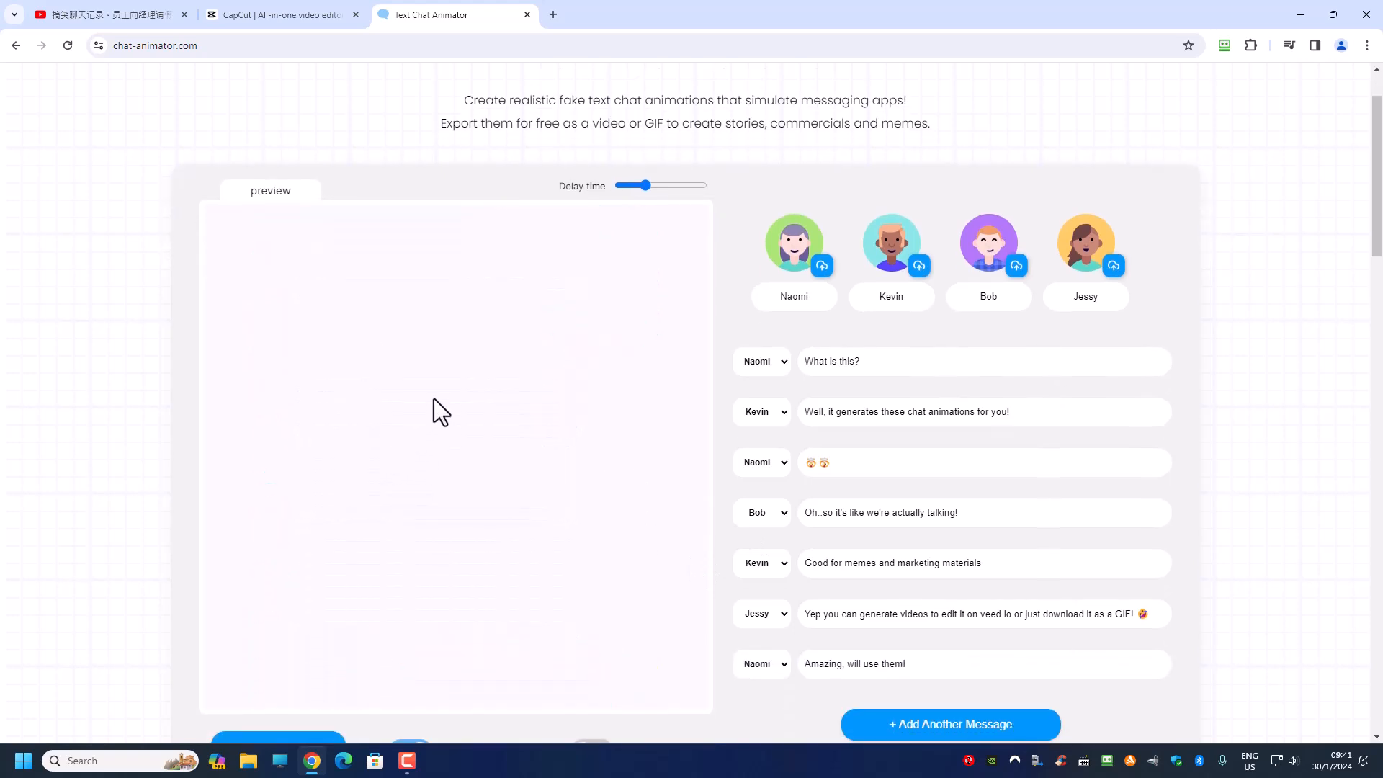
pyautogui.scroll(1, 434, 401)
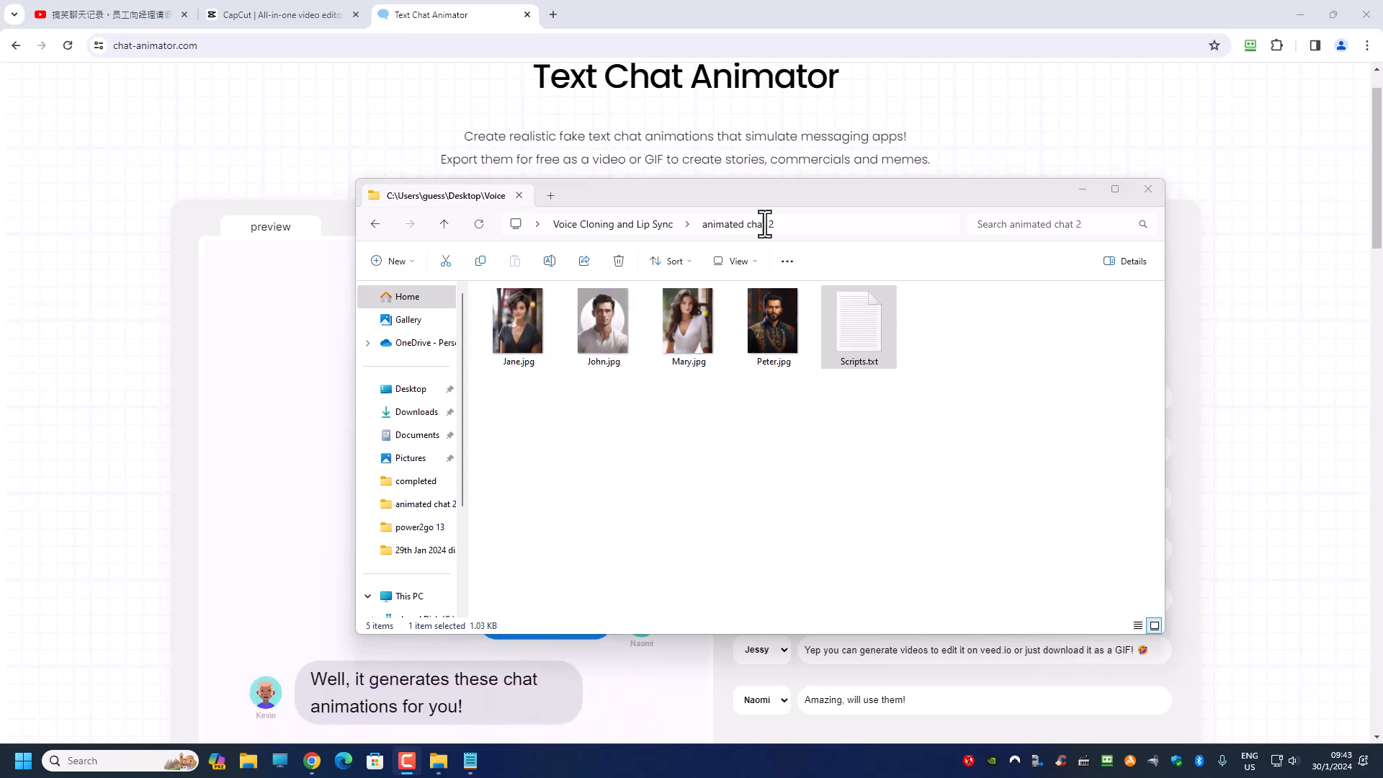
# Step: Upload Peter.jpg, John.jpg, Jane.jpg and Mary.jpg from the animated chat 2 folder as the four characters' avatars, in that order
pyautogui.moveTo(776, 195); pyautogui.dragTo(1382, 198)
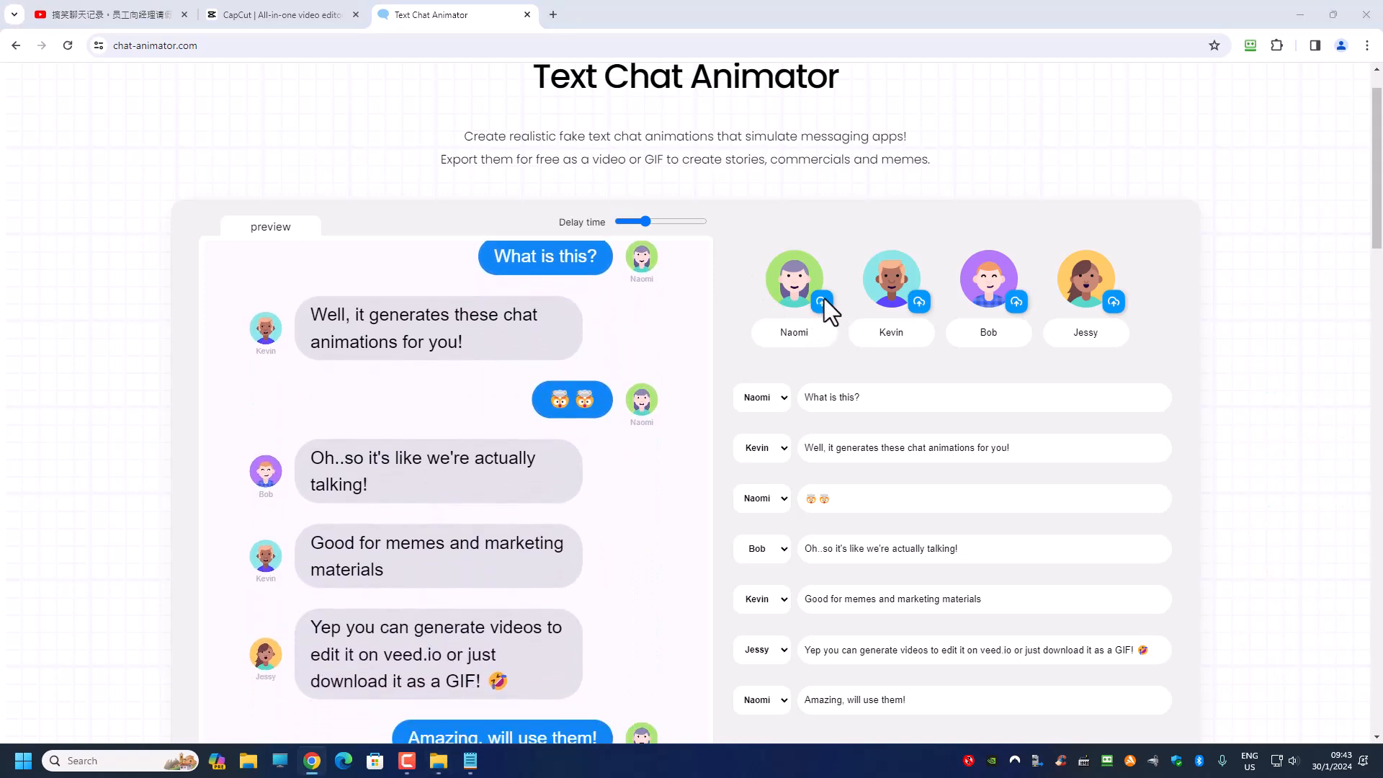
pyautogui.click(776, 313)
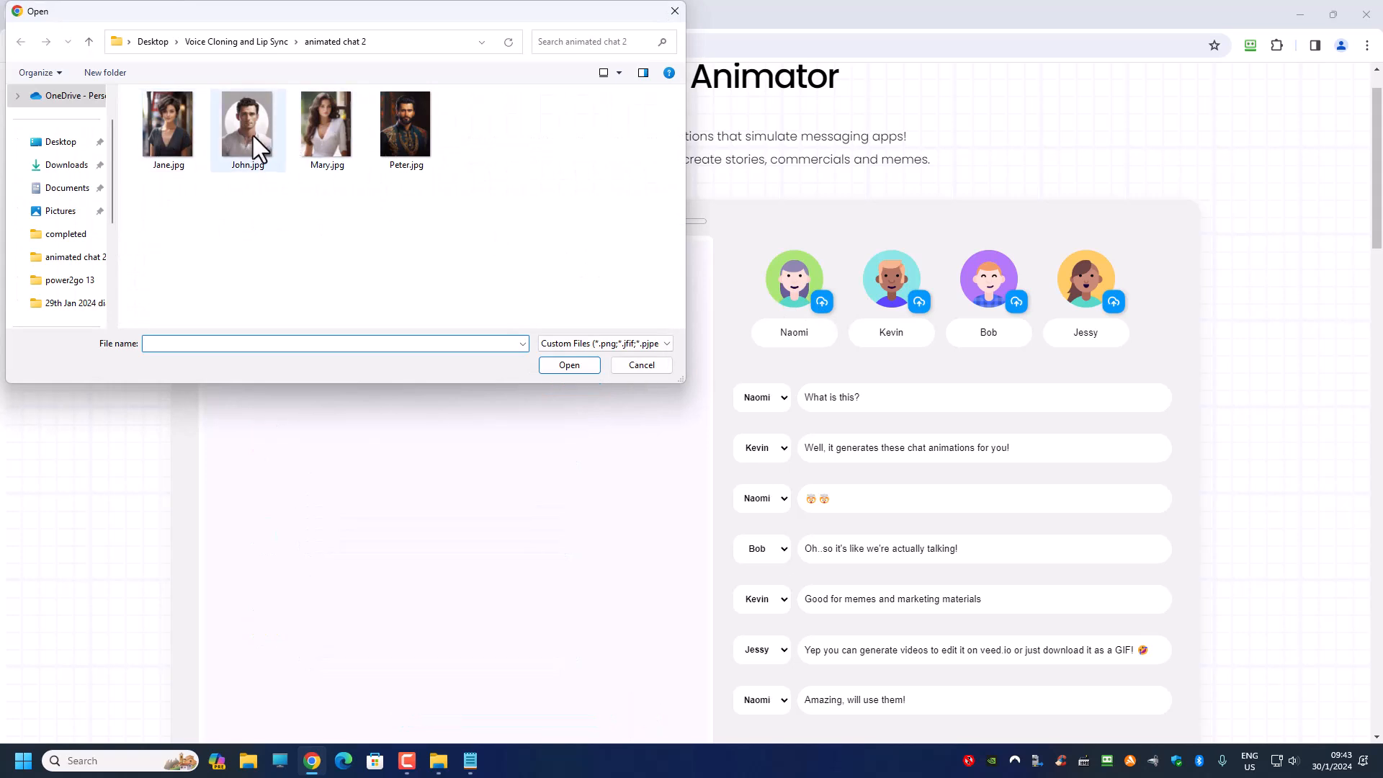
pyautogui.doubleClick(394, 124)
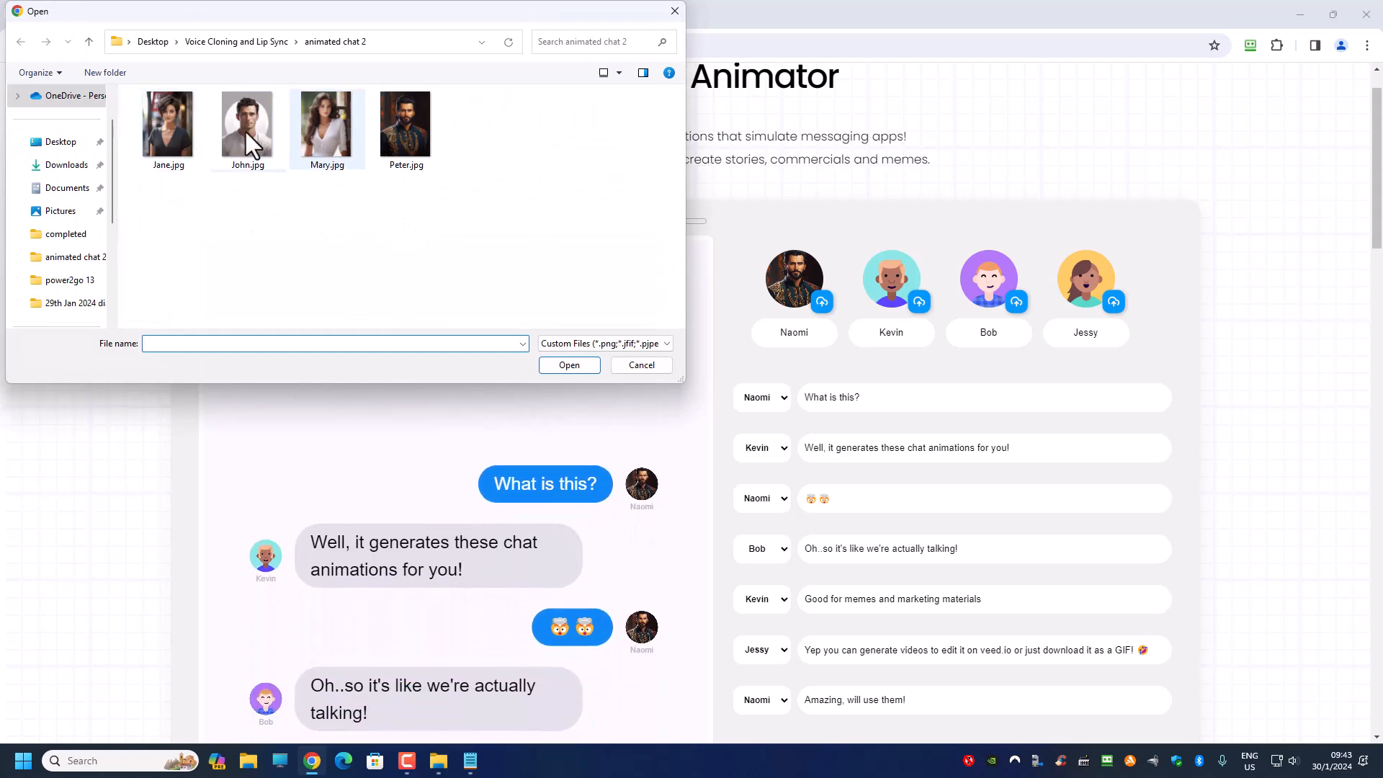
pyautogui.doubleClick(243, 132)
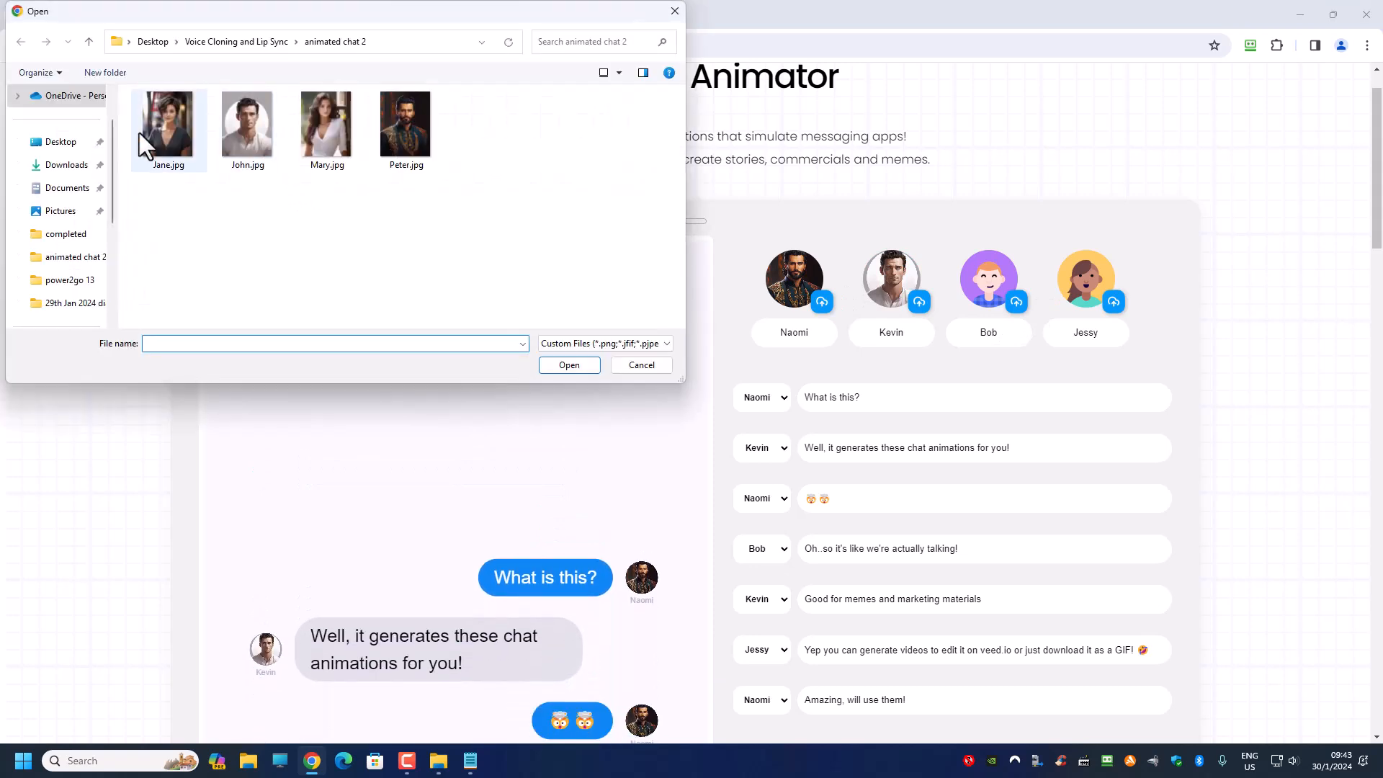
pyautogui.doubleClick(186, 141)
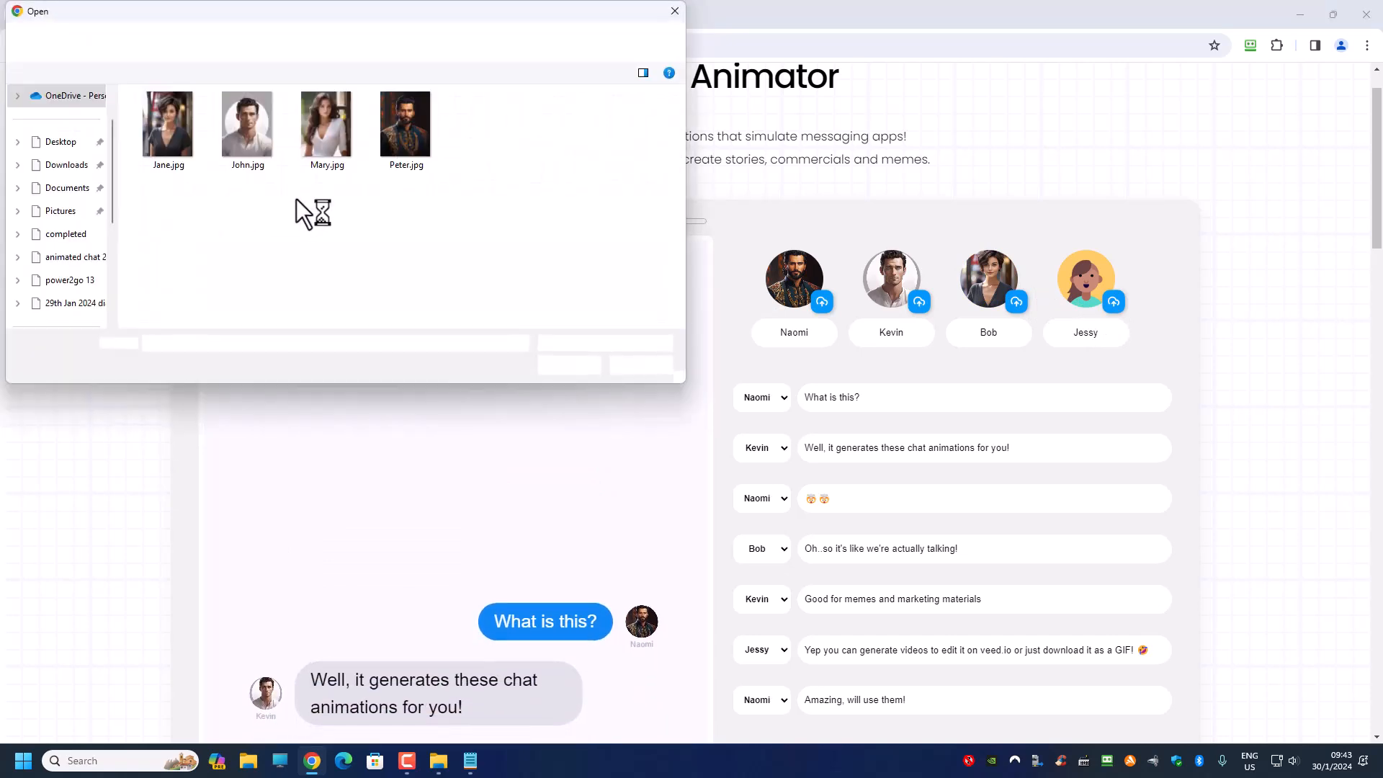
pyautogui.doubleClick(320, 144)
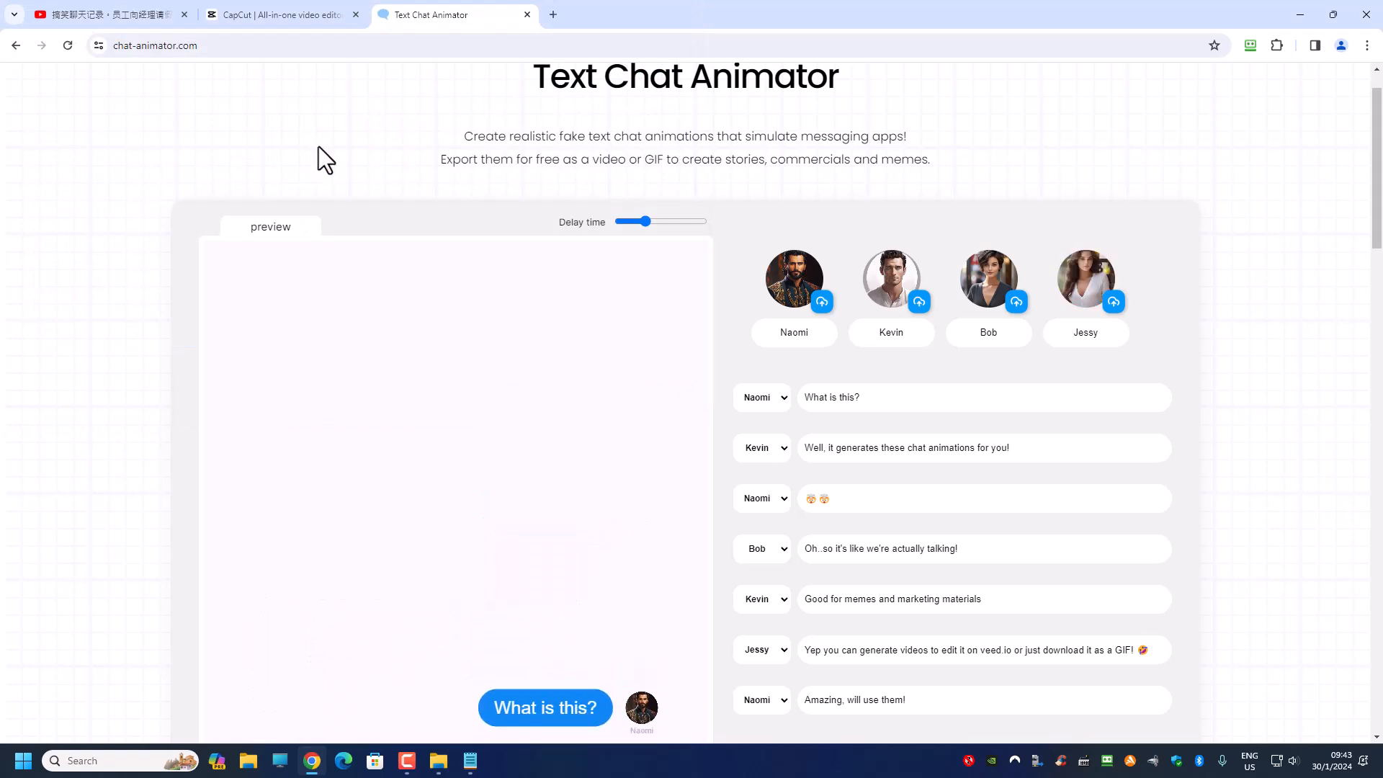
# Step: Replace the default names of all four chat characters with the new first names
pyautogui.moveTo(796, 333); pyautogui.dragTo(792, 334)
pyautogui.write('Peter')
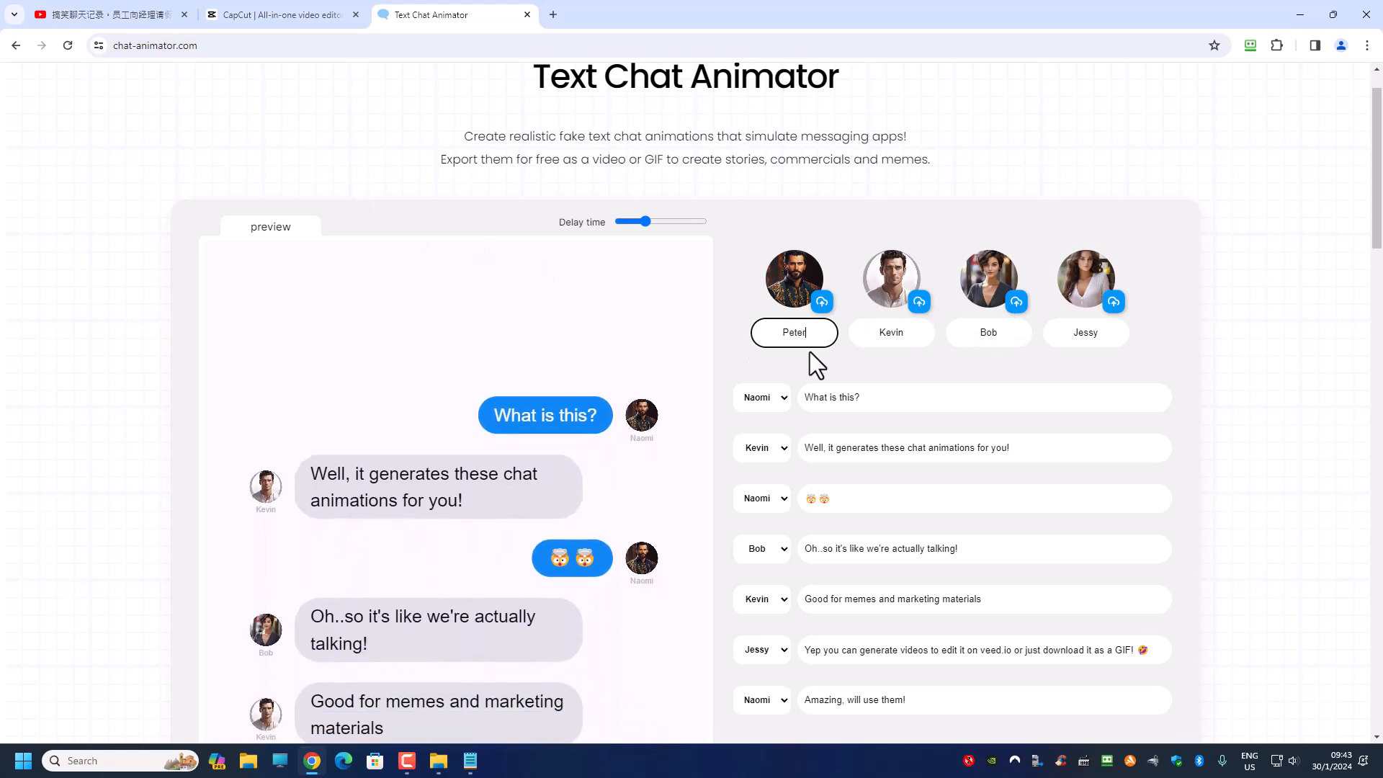
pyautogui.press('Tab')
pyautogui.write('John')
pyautogui.press('Tab')
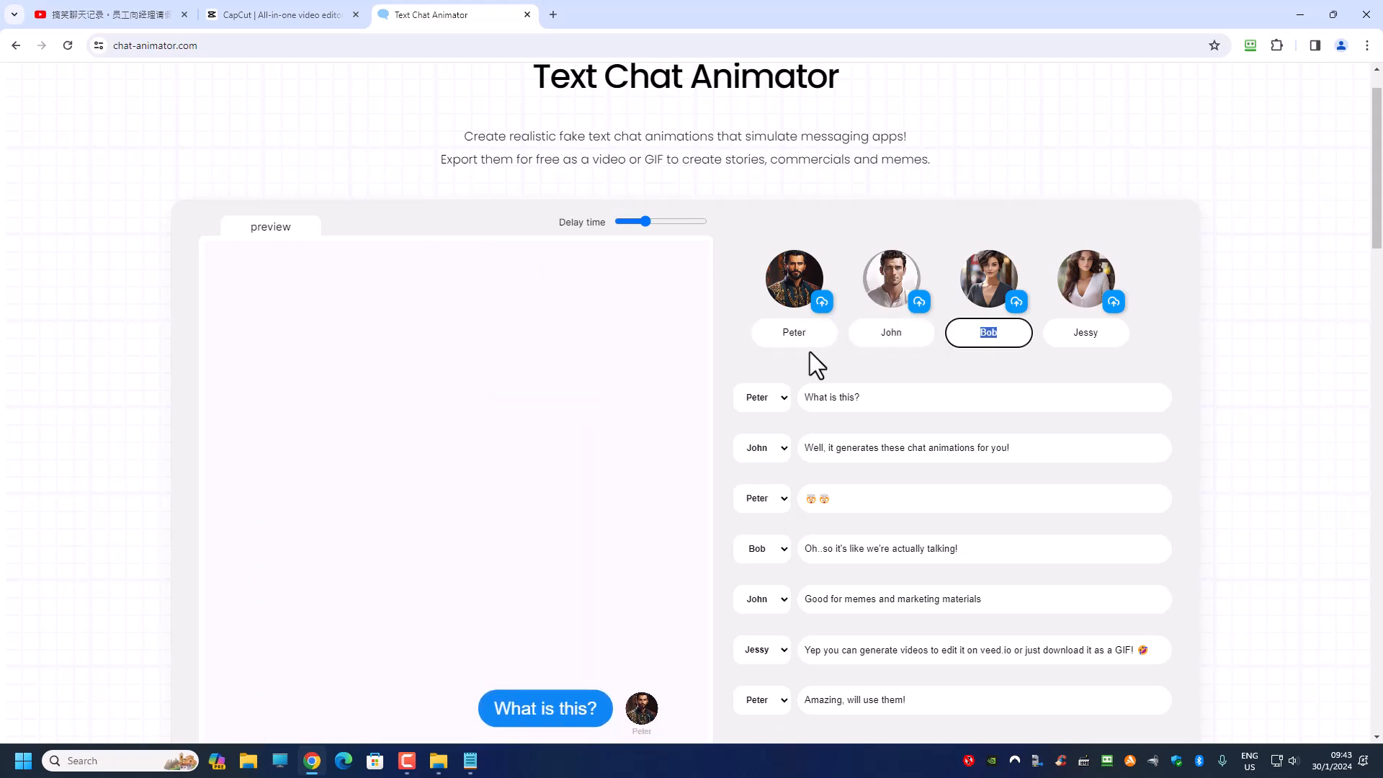
pyautogui.write('Mary')
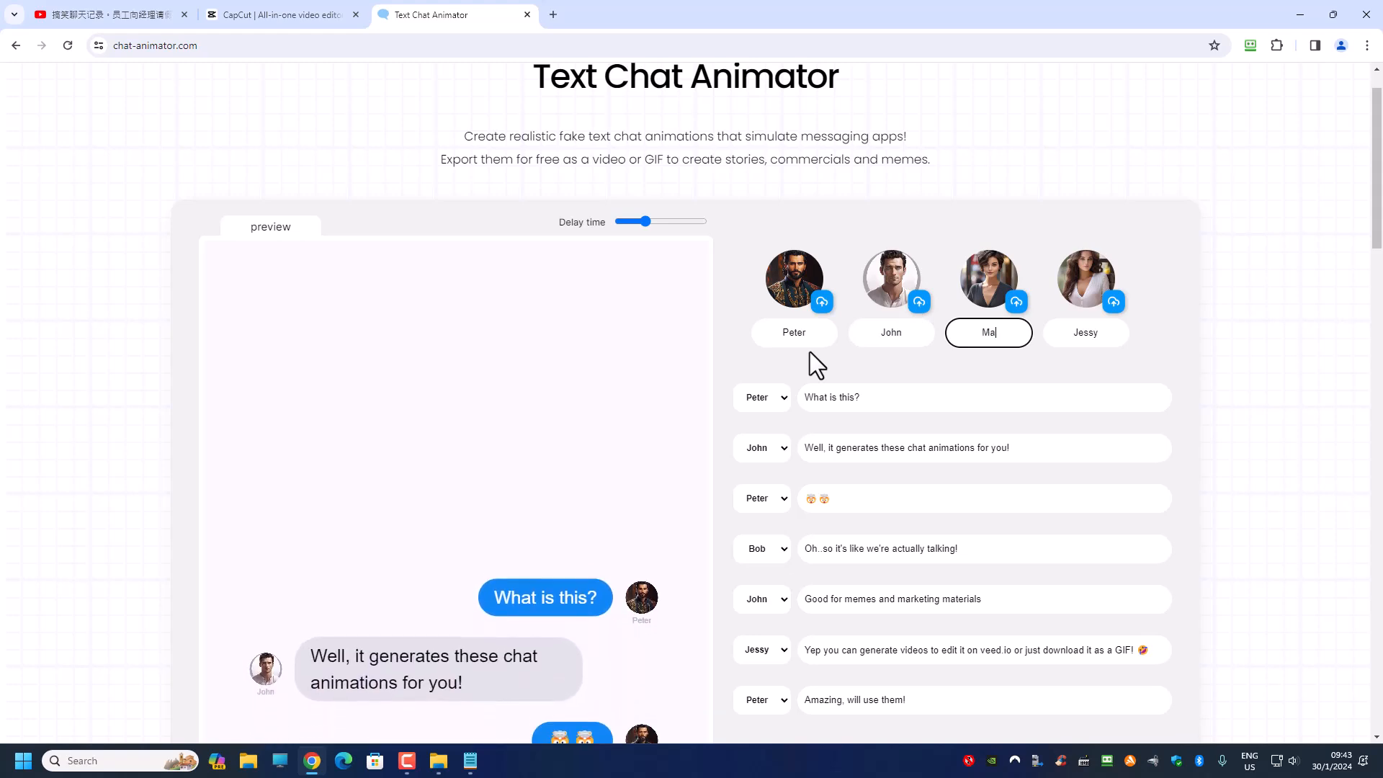
pyautogui.press('Tab')
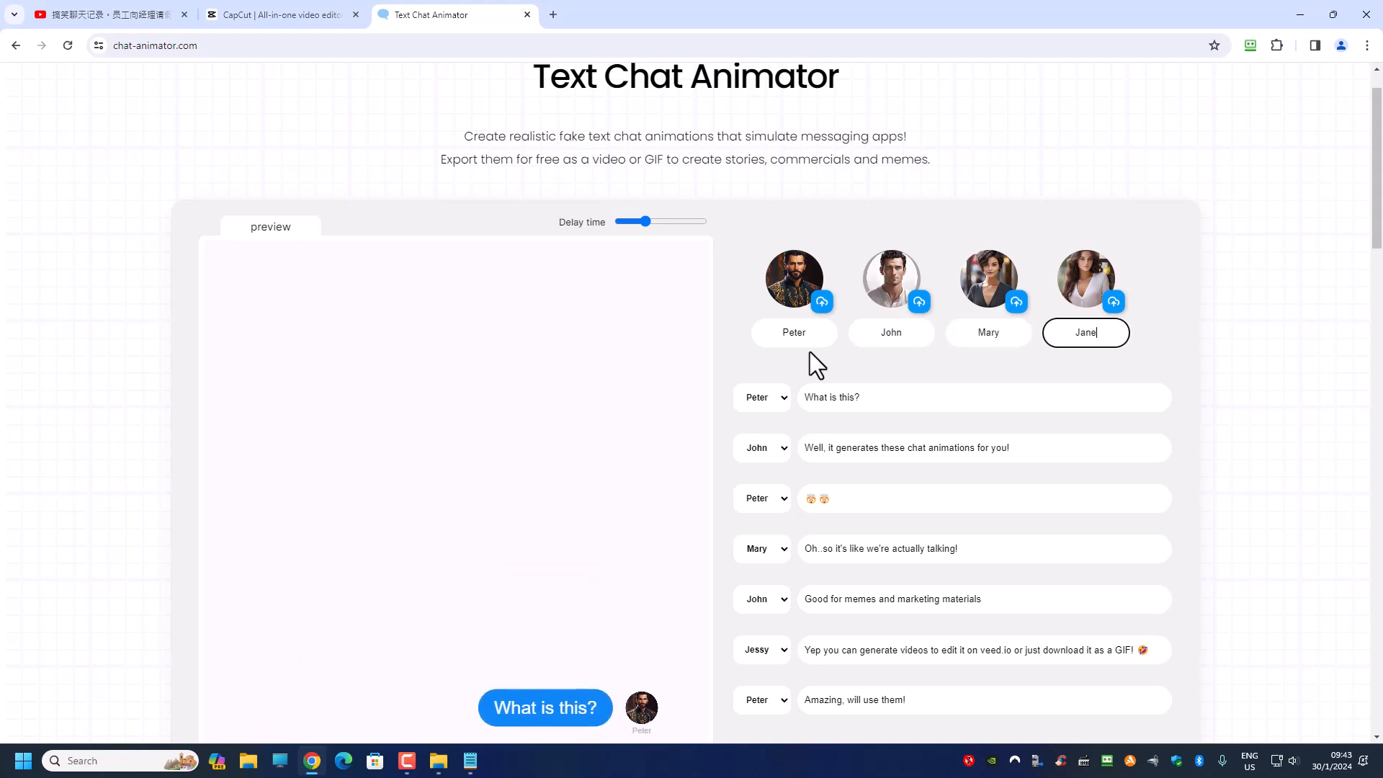
# Step: Copy the script's "Hey Buddy I have a confession" and "You know last night" lines into the first two messages, both from the first character
pyautogui.click(469, 762)
pyautogui.hotkey('alt', 'Tab')
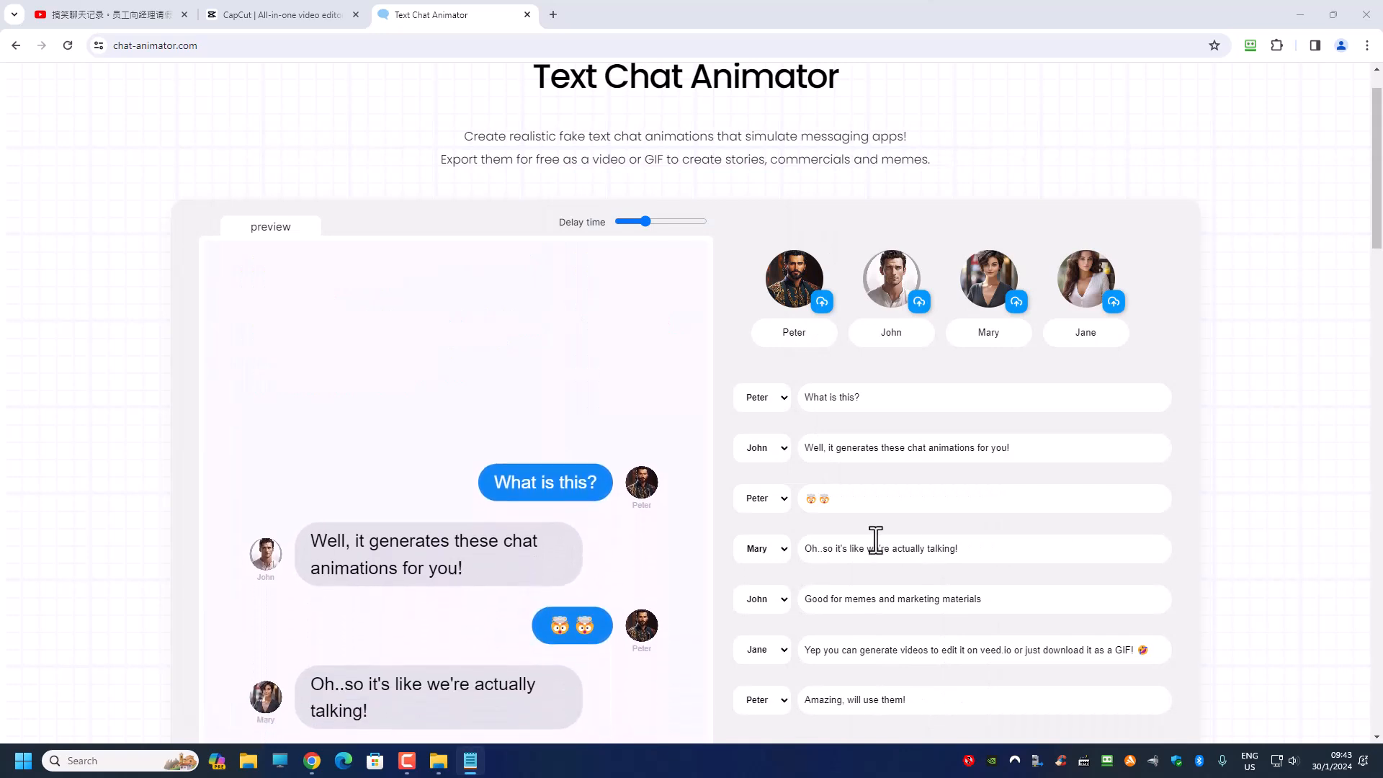
pyautogui.click(842, 404)
pyautogui.hotkey('ctrl', 'a')
pyautogui.hotkey('ctrl', 'v')
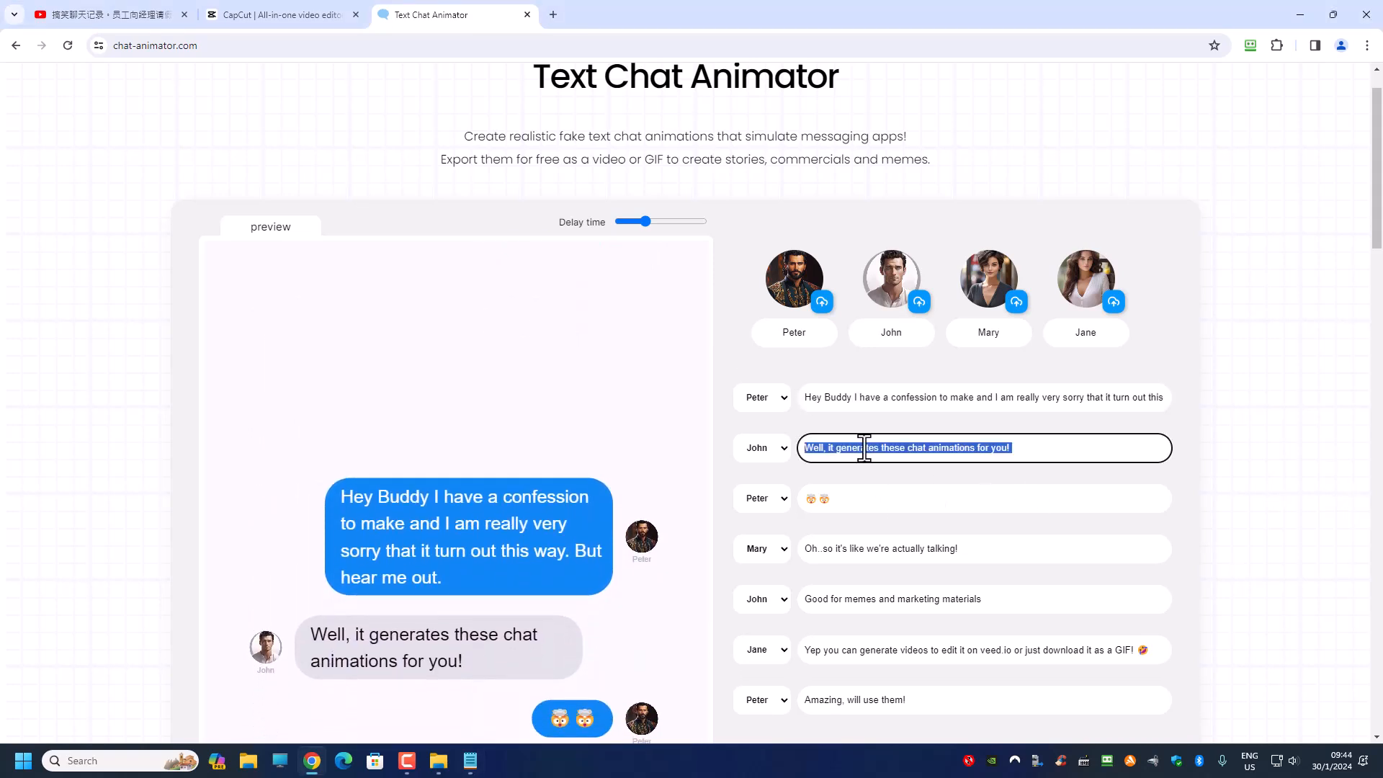
pyautogui.click(780, 454)
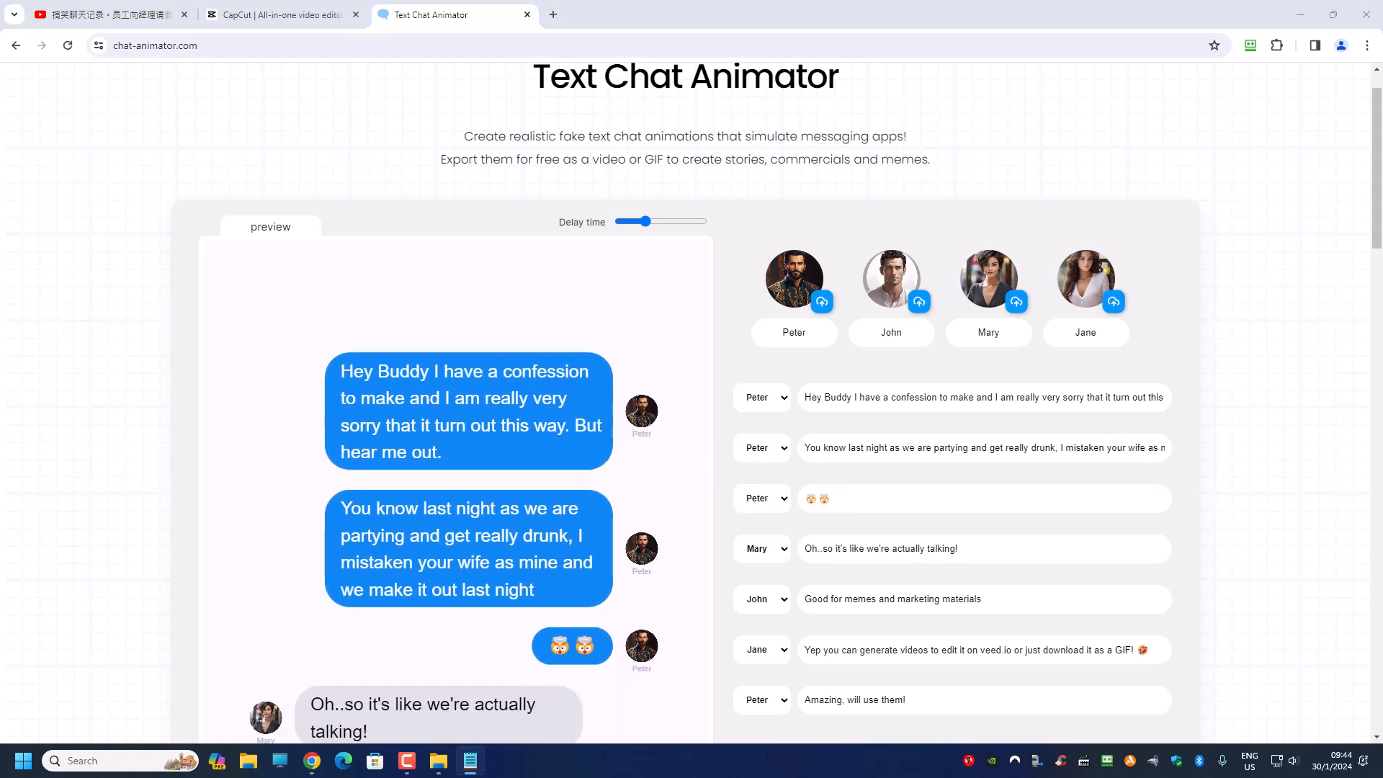
# Step: Replace the third message with the script line beginning "and I guess she didn't realize it", ending it with a full stop
pyautogui.click(840, 499)
pyautogui.hotkey('ctrl', 'a')
pyautogui.hotkey('ctrl', 'v')
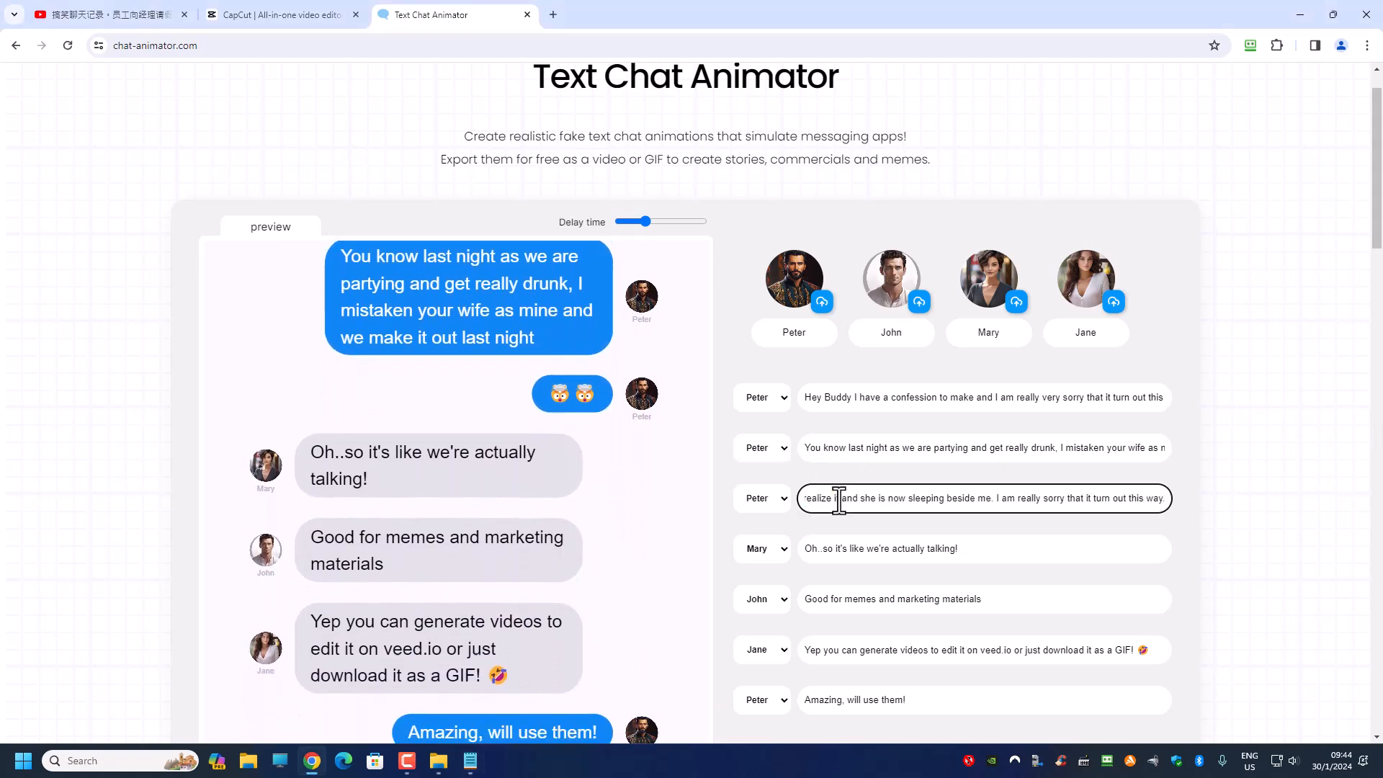
pyautogui.write('.')
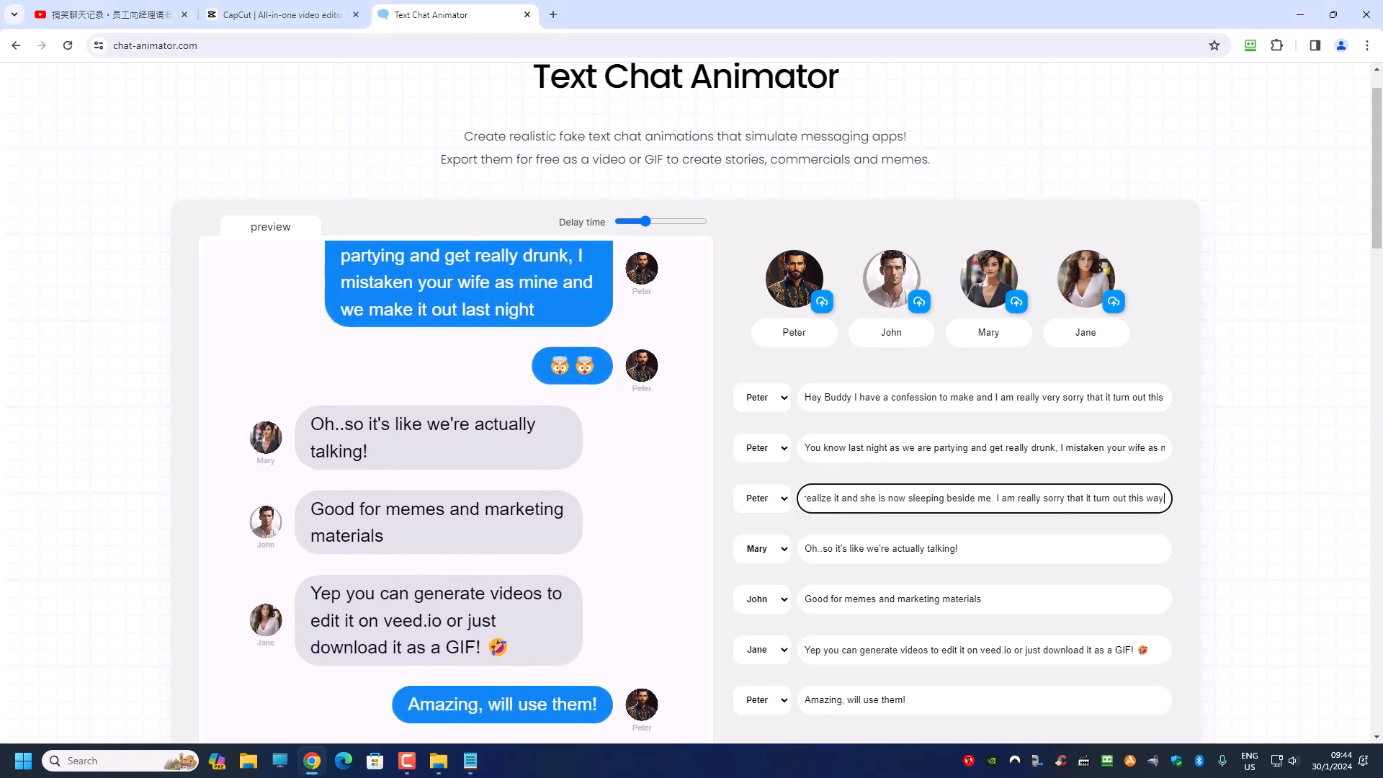
# Step: Assign the fourth message to the first character and set its text to "Buddy, you still there? Are you mad at me?"
pyautogui.hotkey('alt', 'Tab')
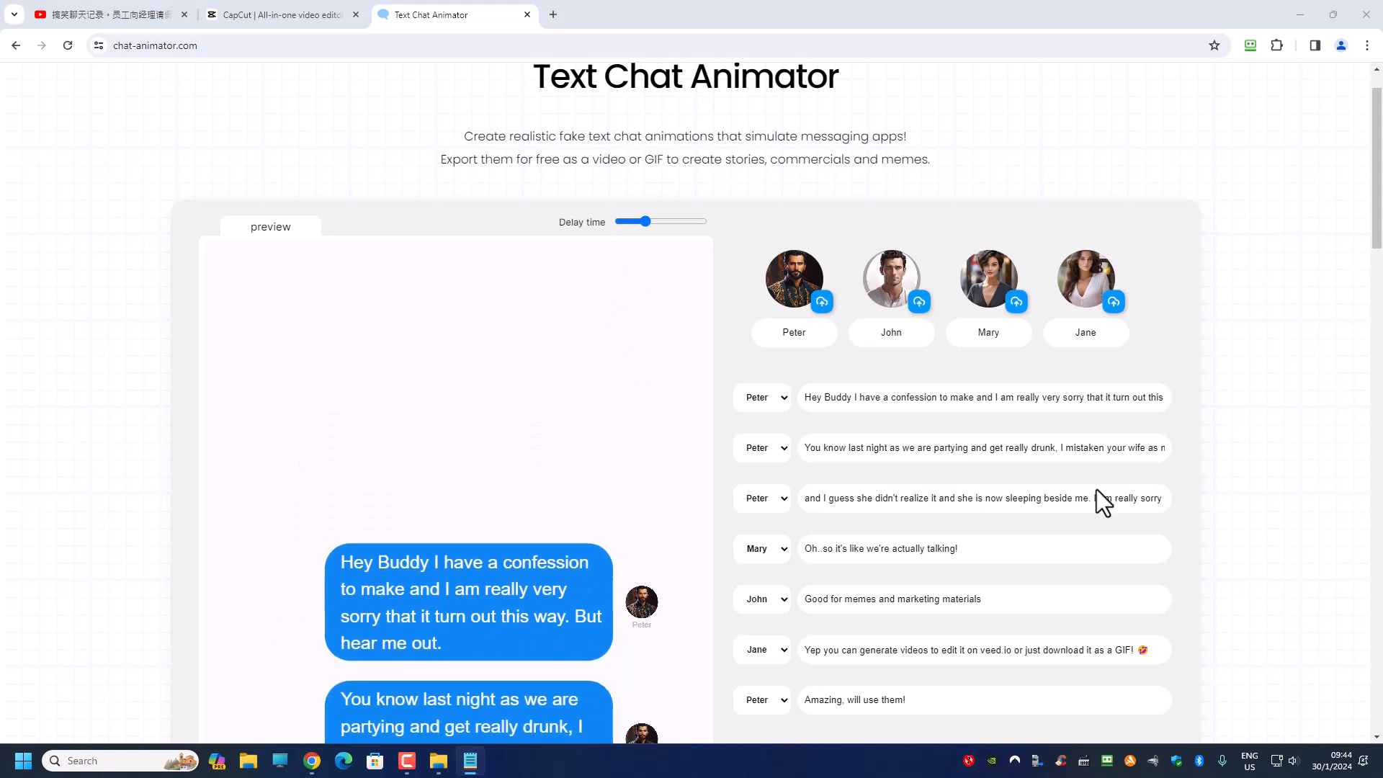
pyautogui.click(784, 550)
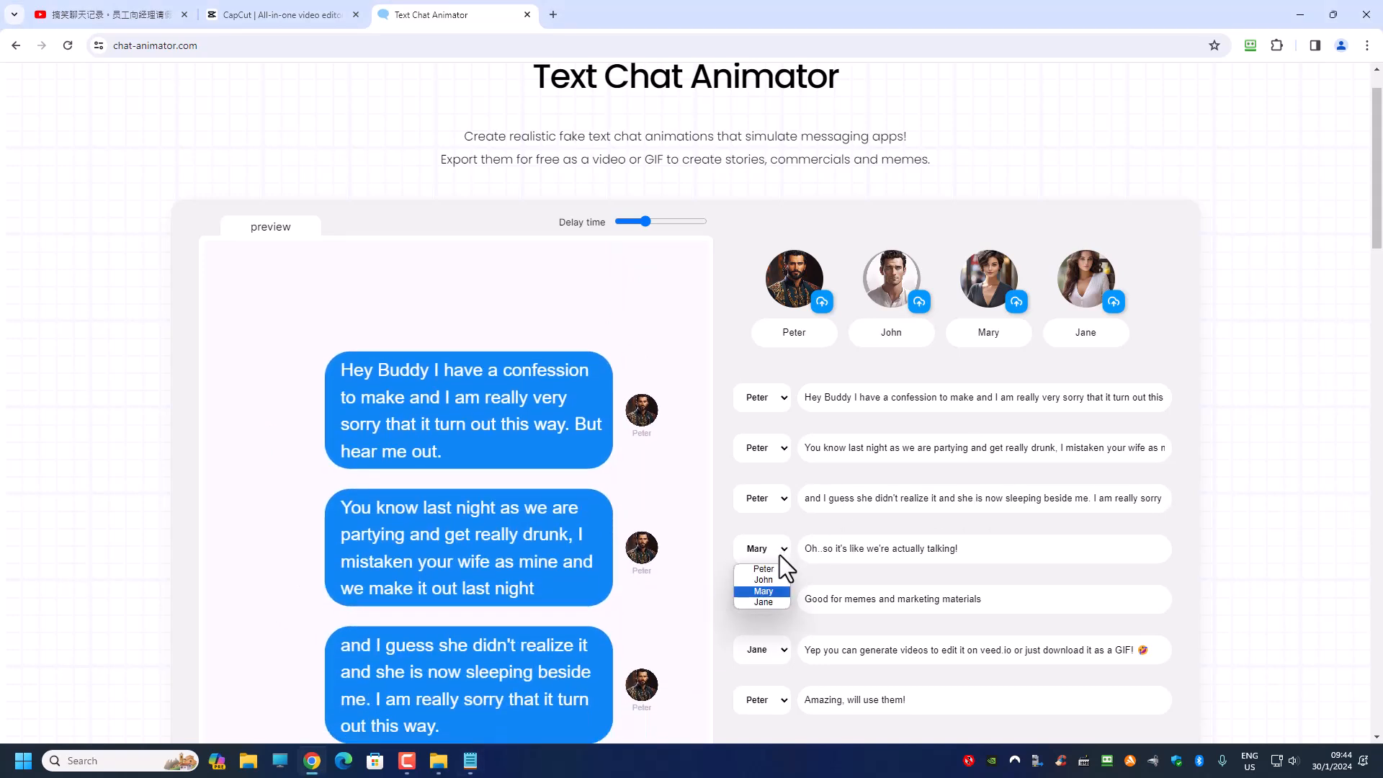
pyautogui.click(765, 570)
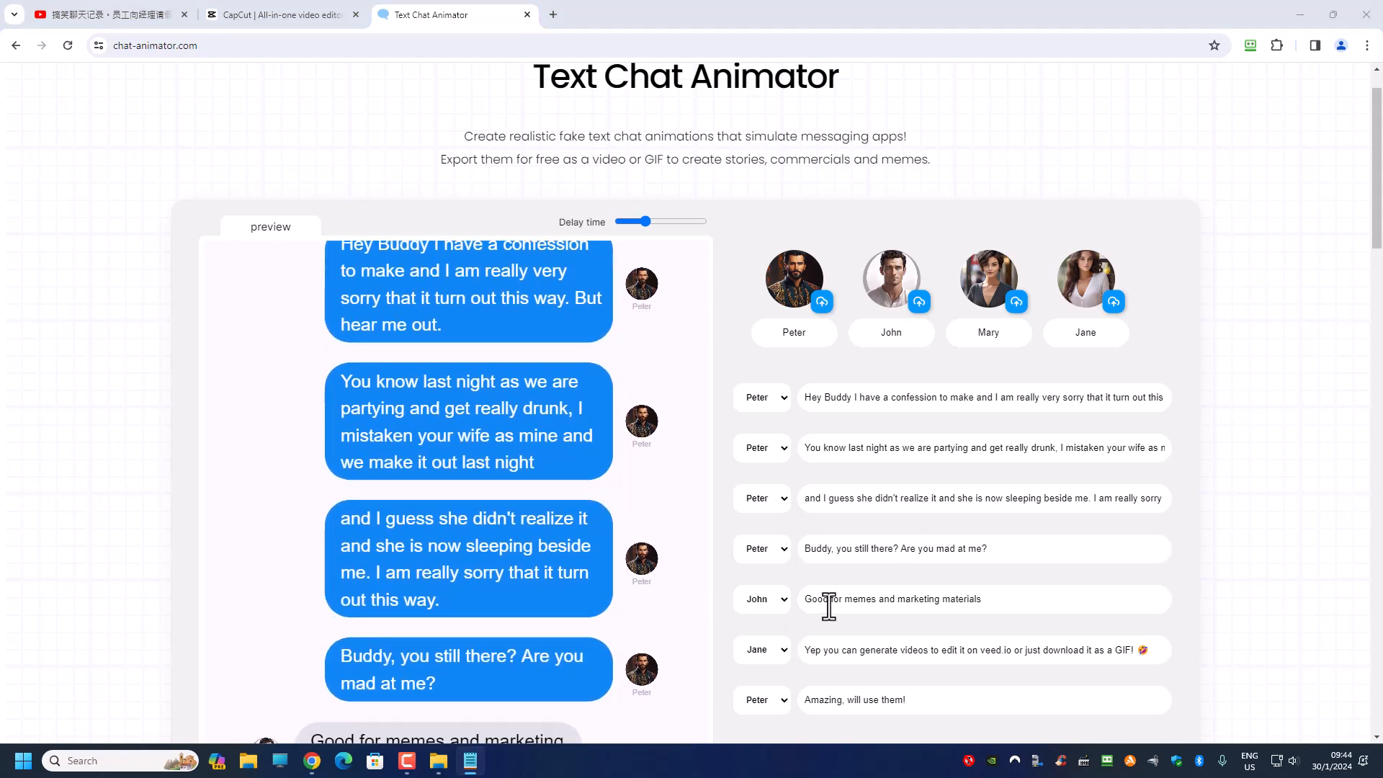
# Step: Replace the fifth message with the reply beginning "emm not at all, I too have a confession to make", ending it with a full stop
pyautogui.click(829, 604)
pyautogui.hotkey('ctrl', 'a')
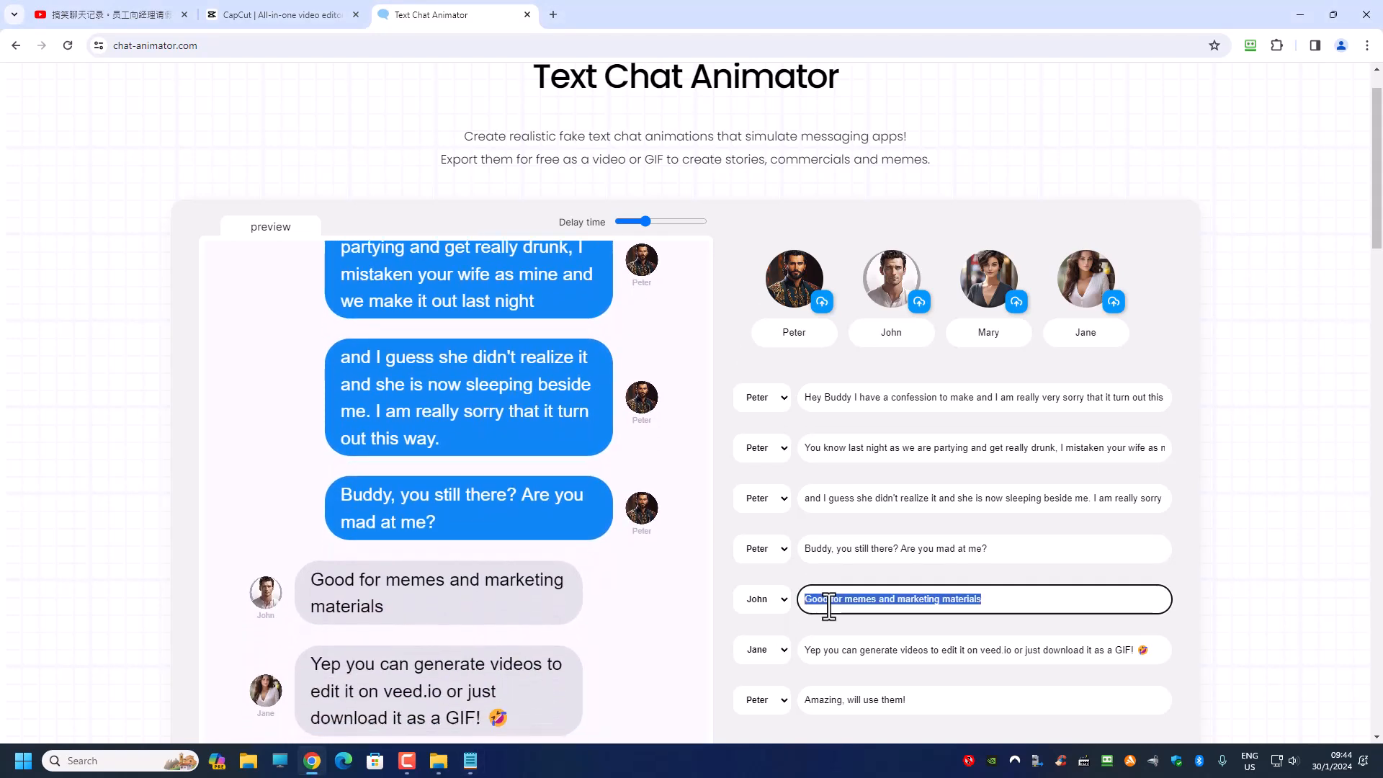
pyautogui.hotkey('ctrl', 'v')
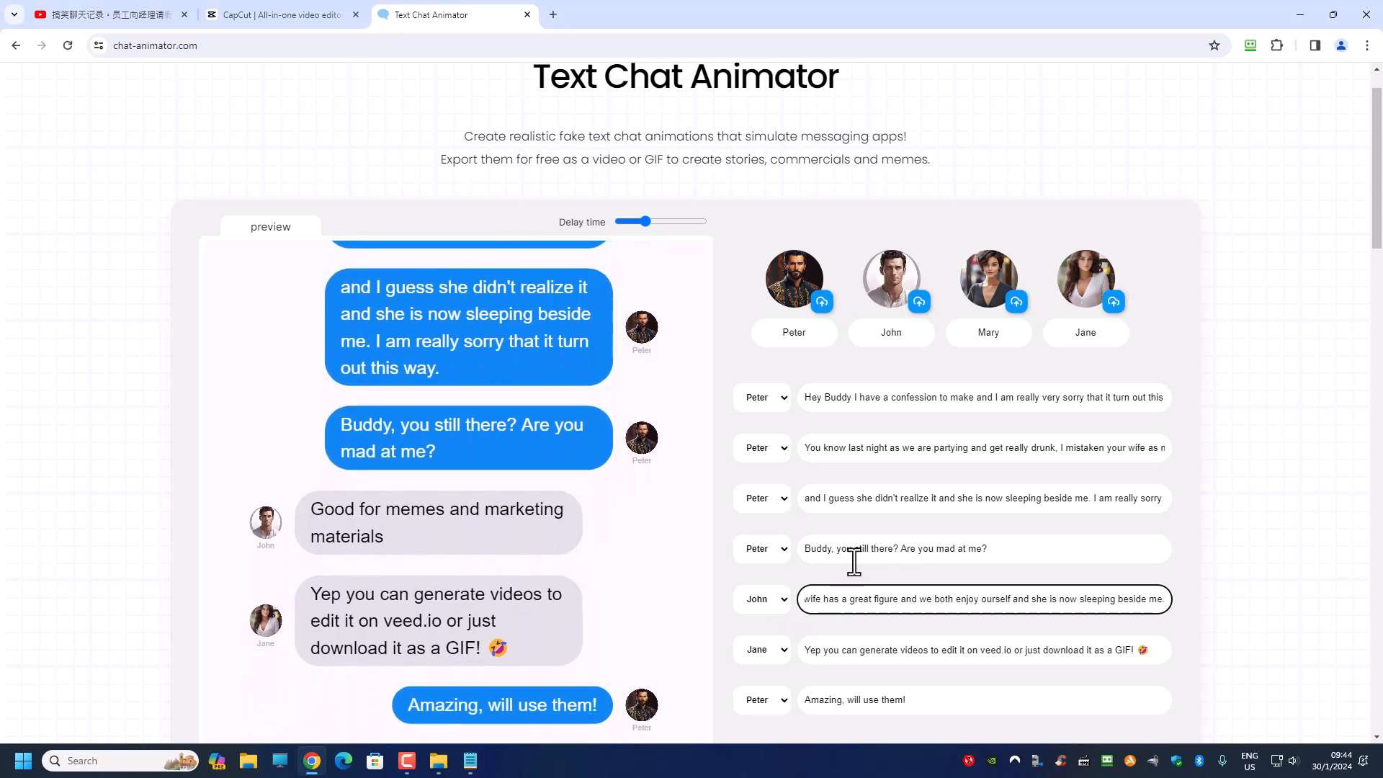
pyautogui.scroll(-2, 852, 562)
pyautogui.press('BackSpace')
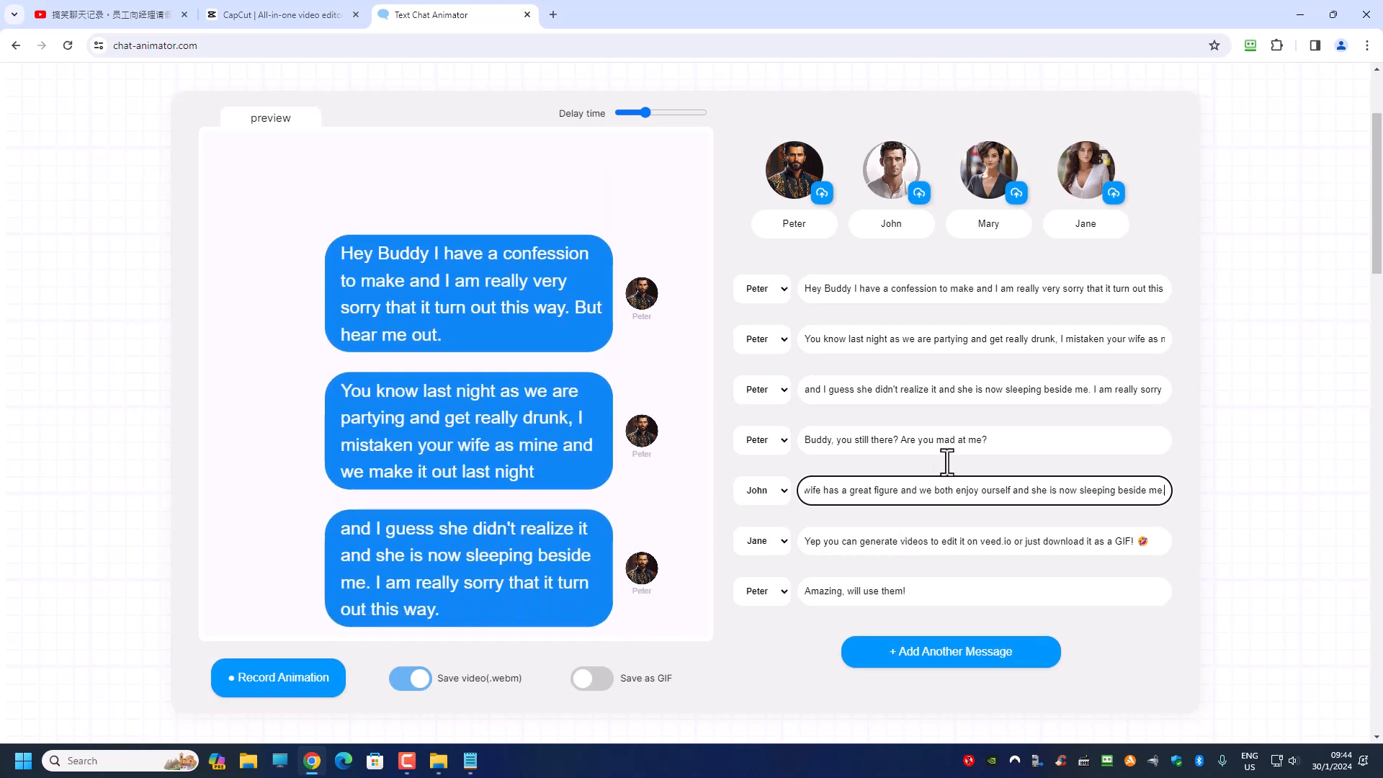
pyautogui.write('.')
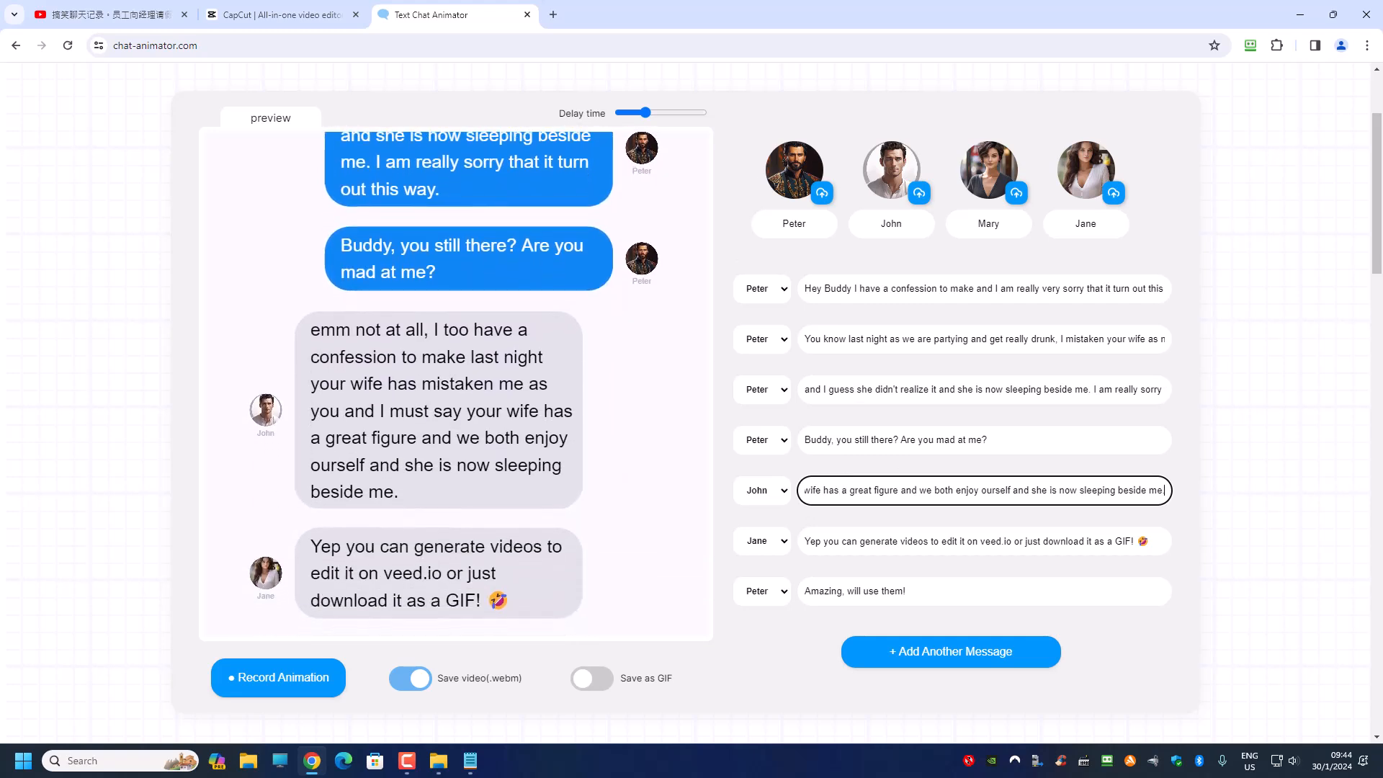
# Step: Set the sixth message to "WHAT 😳" and assign it to the first character
pyautogui.hotkey('alt', 'Tab')
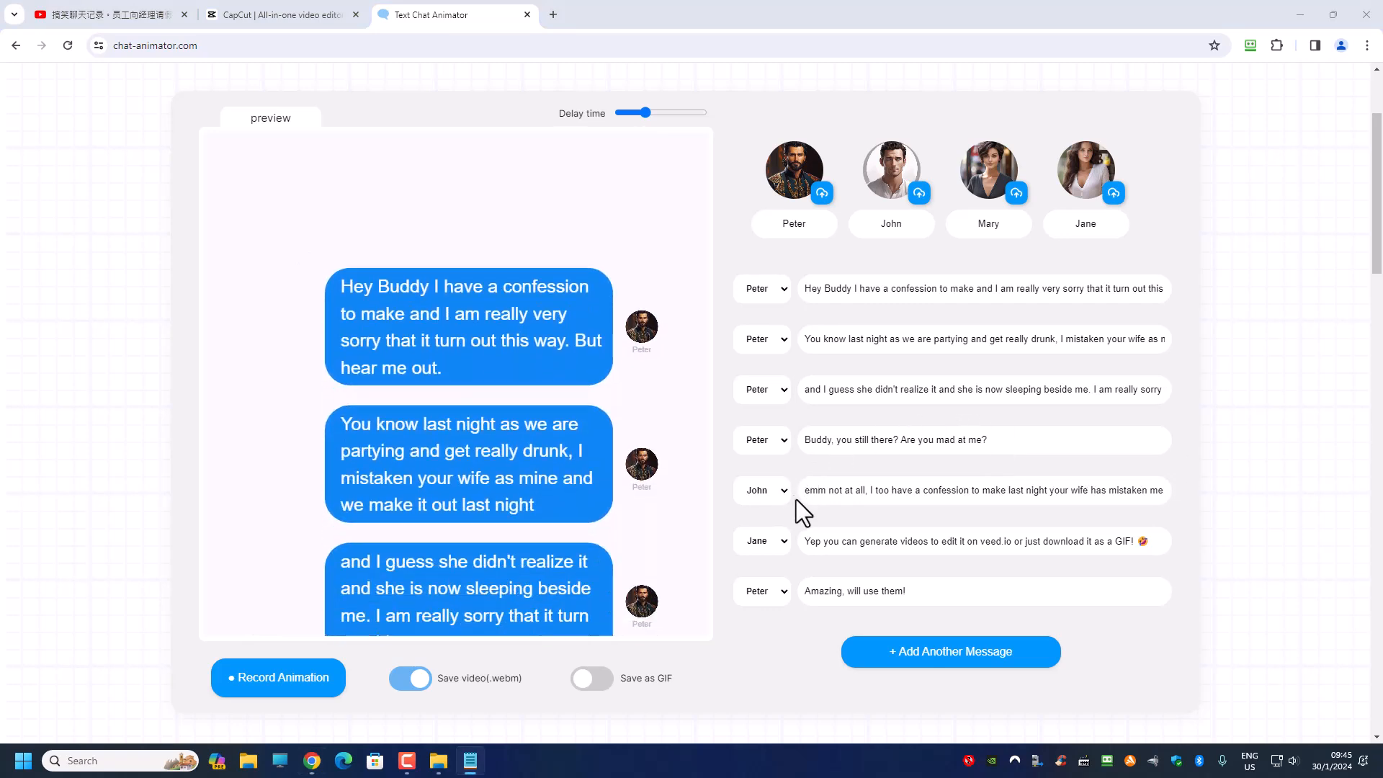
pyautogui.click(832, 545)
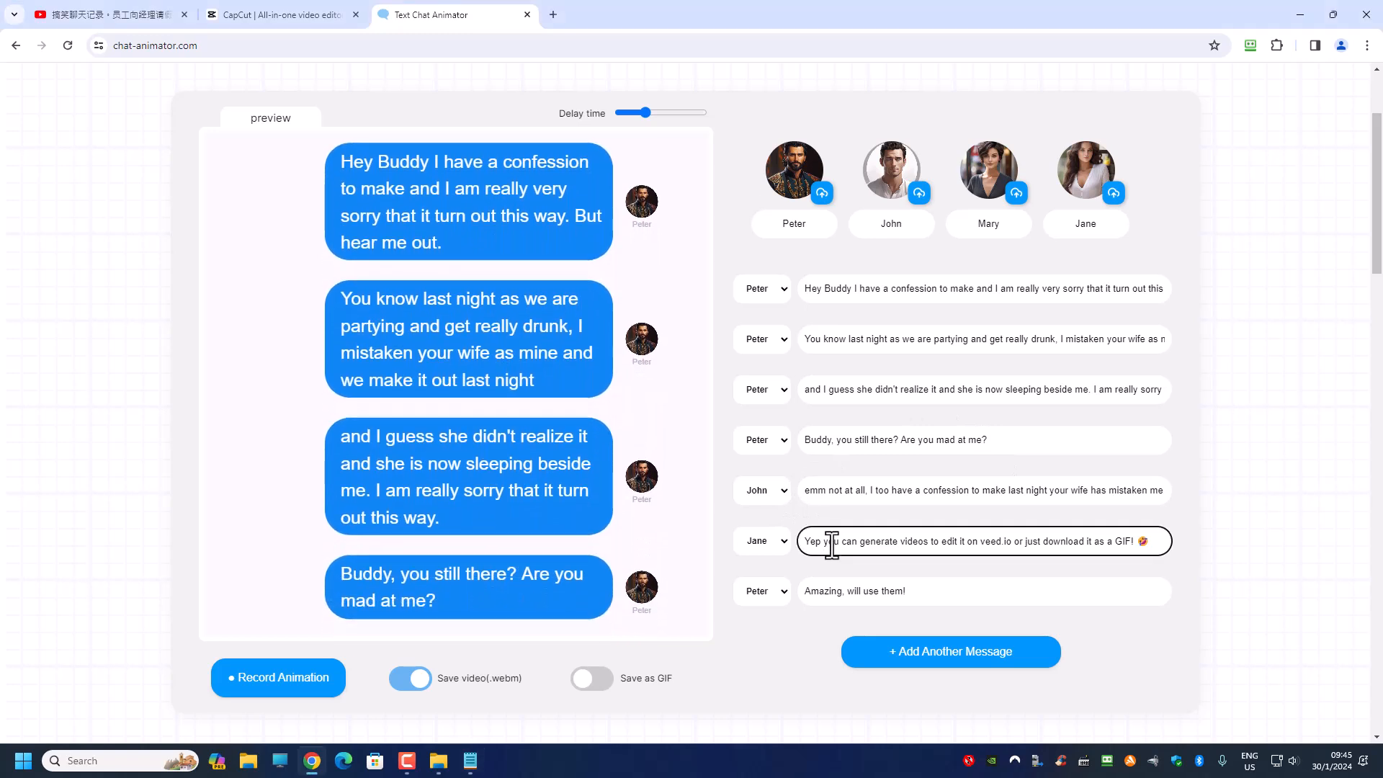
pyautogui.tripleClick(833, 545)
pyautogui.write('WHAT 😳')
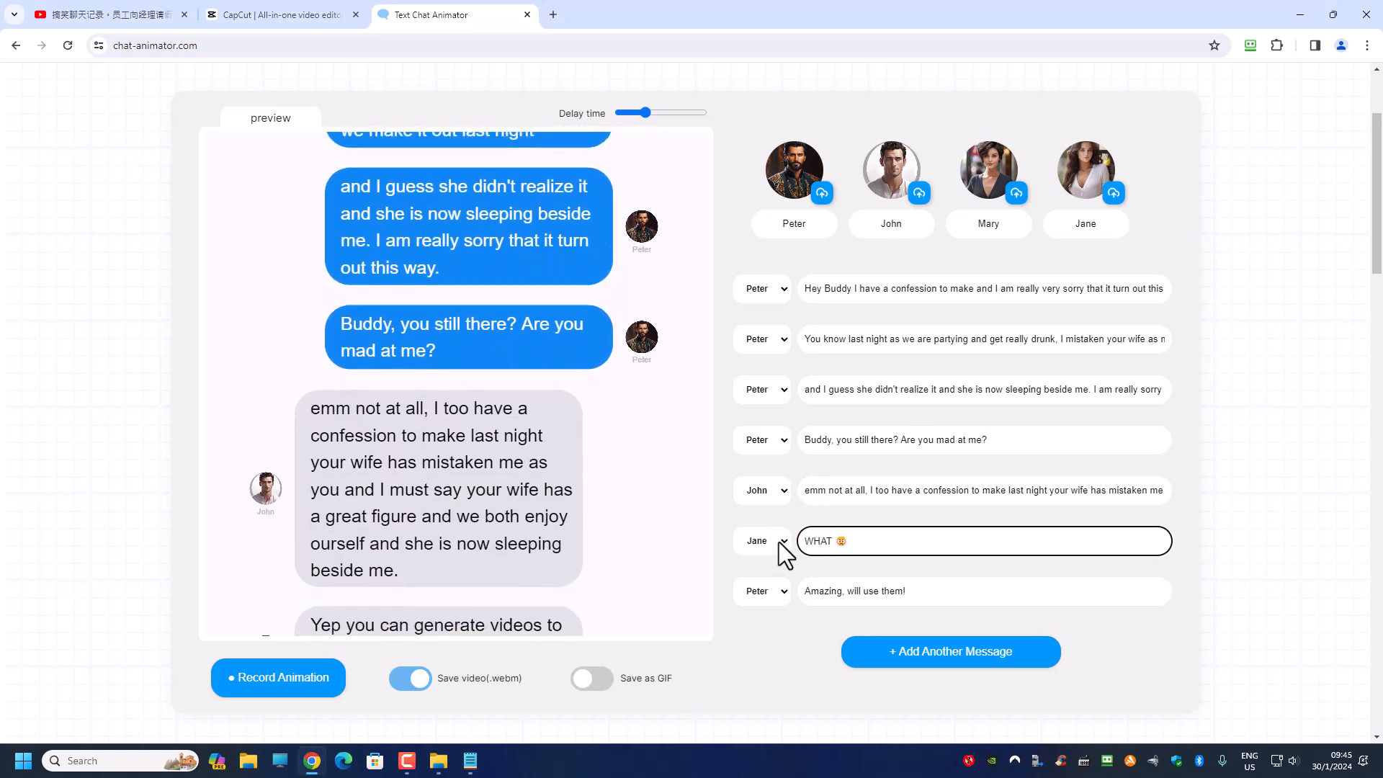
pyautogui.click(783, 542)
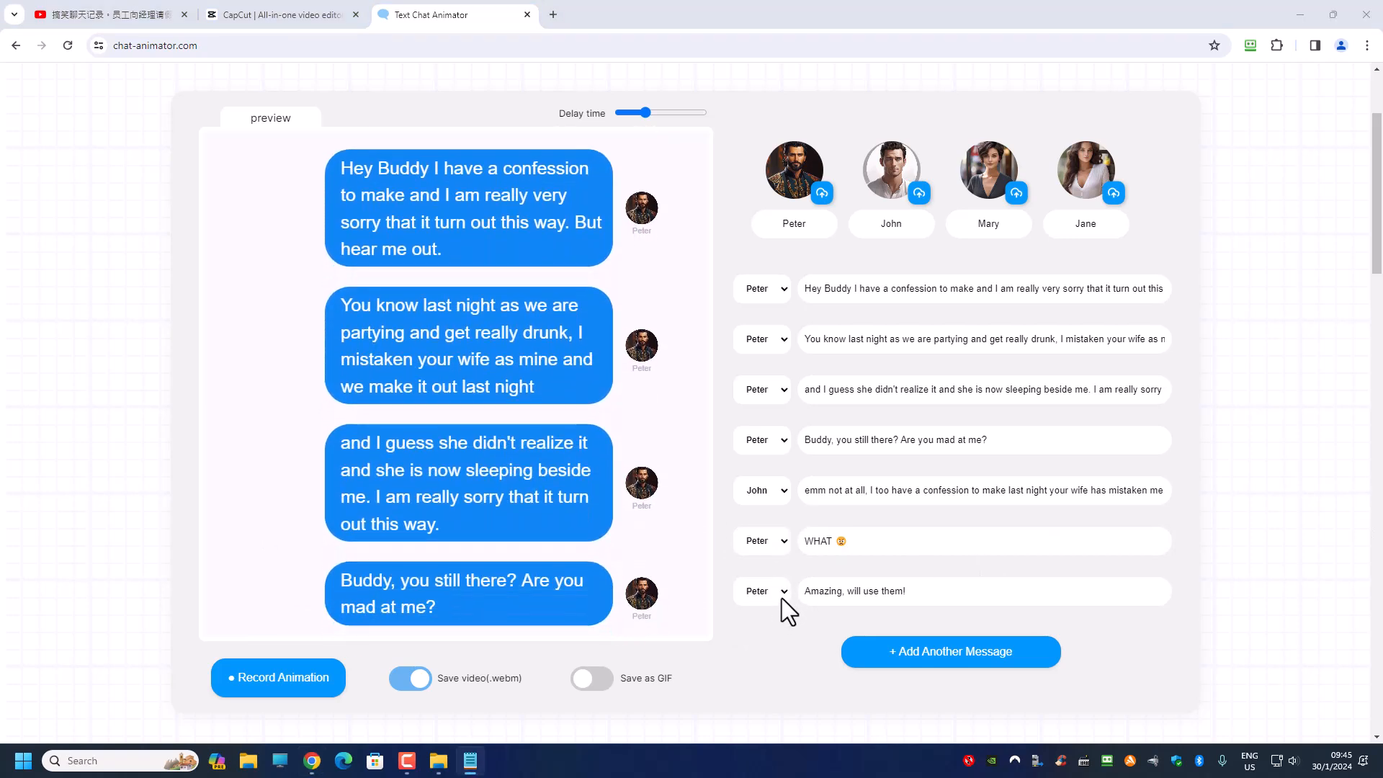
# Step: Set the seventh message to "We are even right? are we good on that?" from the second character, and add another message row
pyautogui.click(781, 589)
pyautogui.click(777, 620)
pyautogui.click(851, 591)
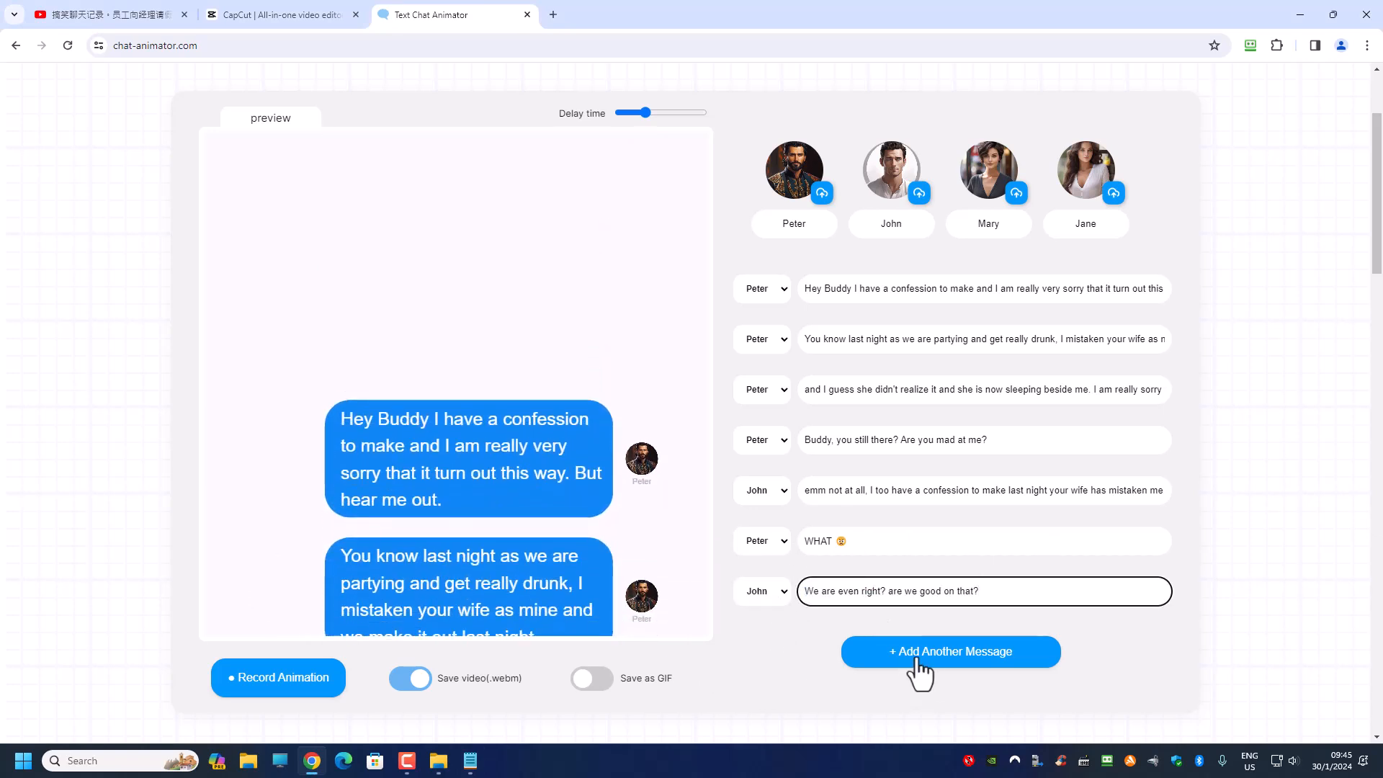
pyautogui.click(920, 668)
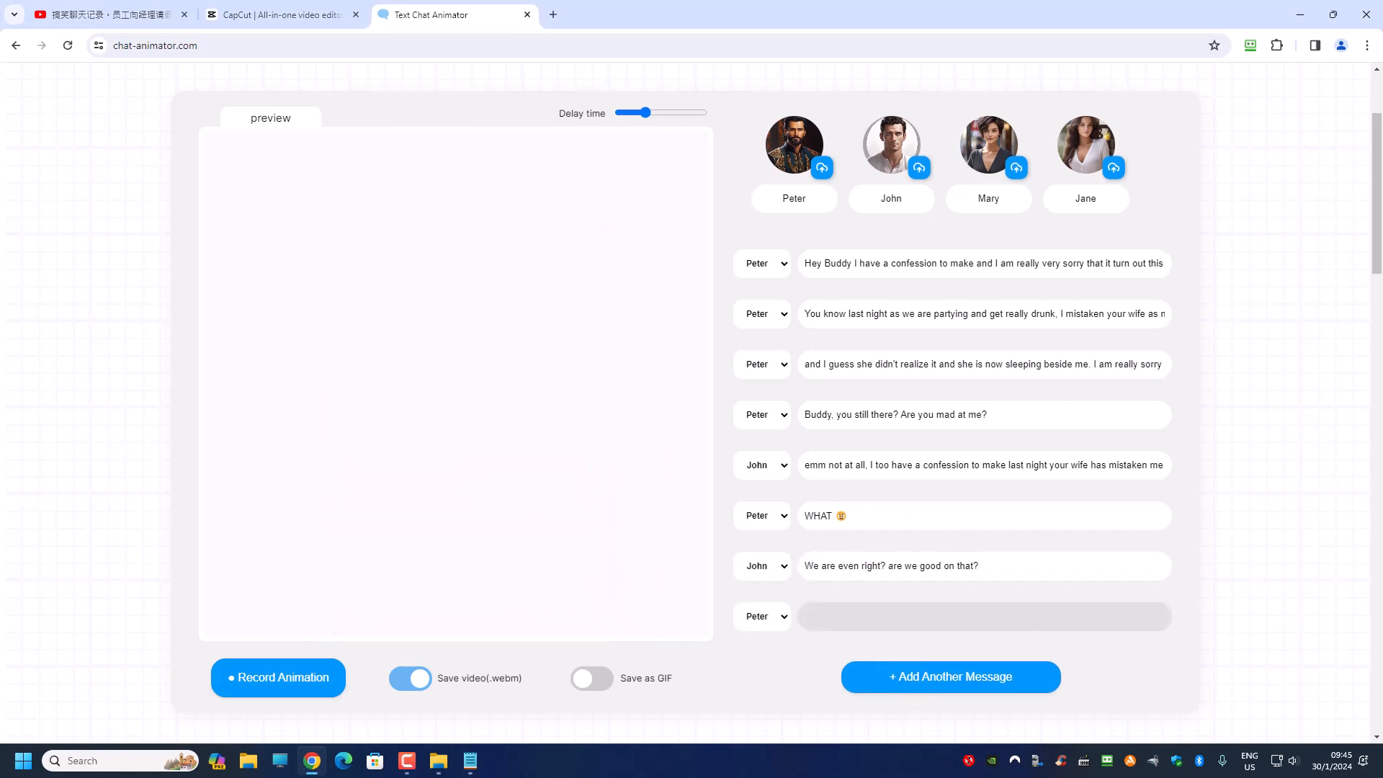
# Step: Fill in the eighth message beginning "well I guess we are even then" and the remaining replies, ending with four angry-face emojis from the second character
pyautogui.click(836, 618)
pyautogui.hotkey('ctrl', 'v')
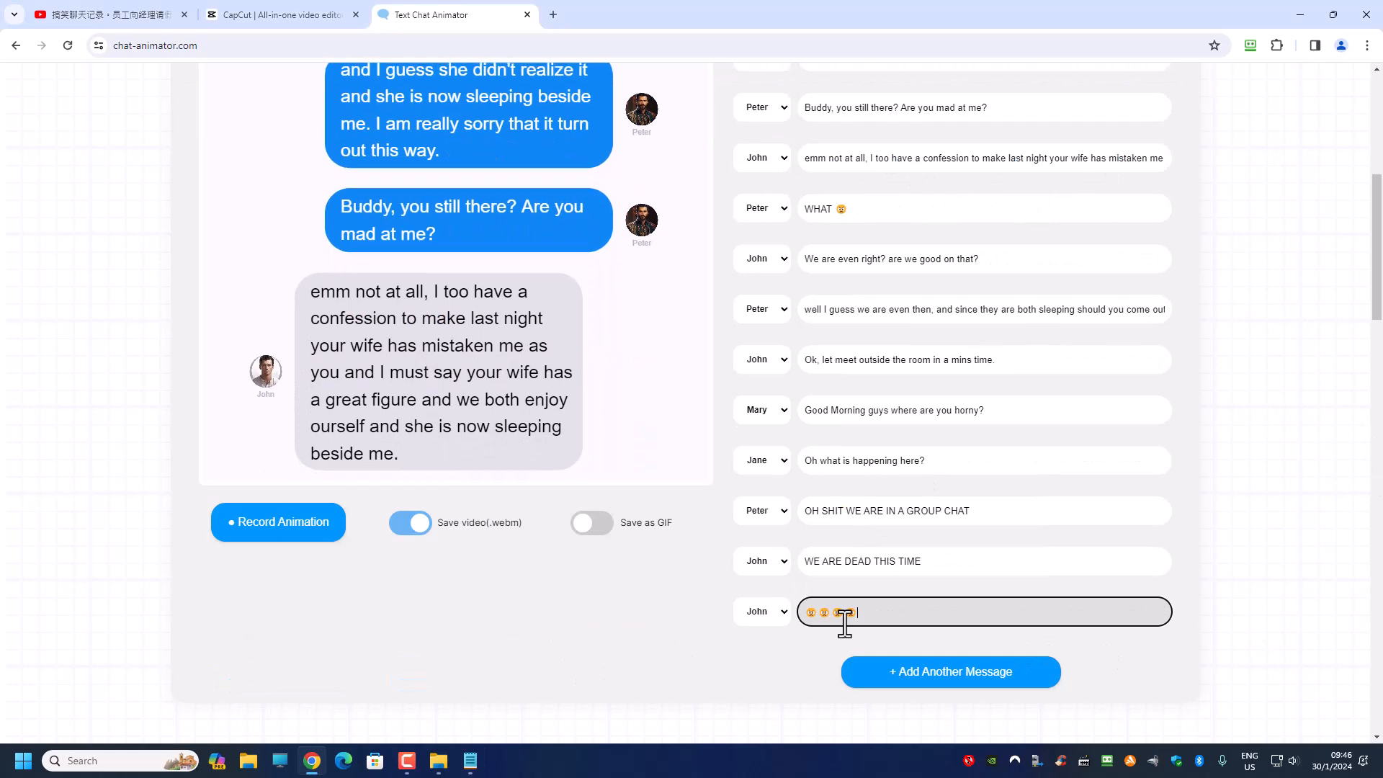
pyautogui.write('😠😠')
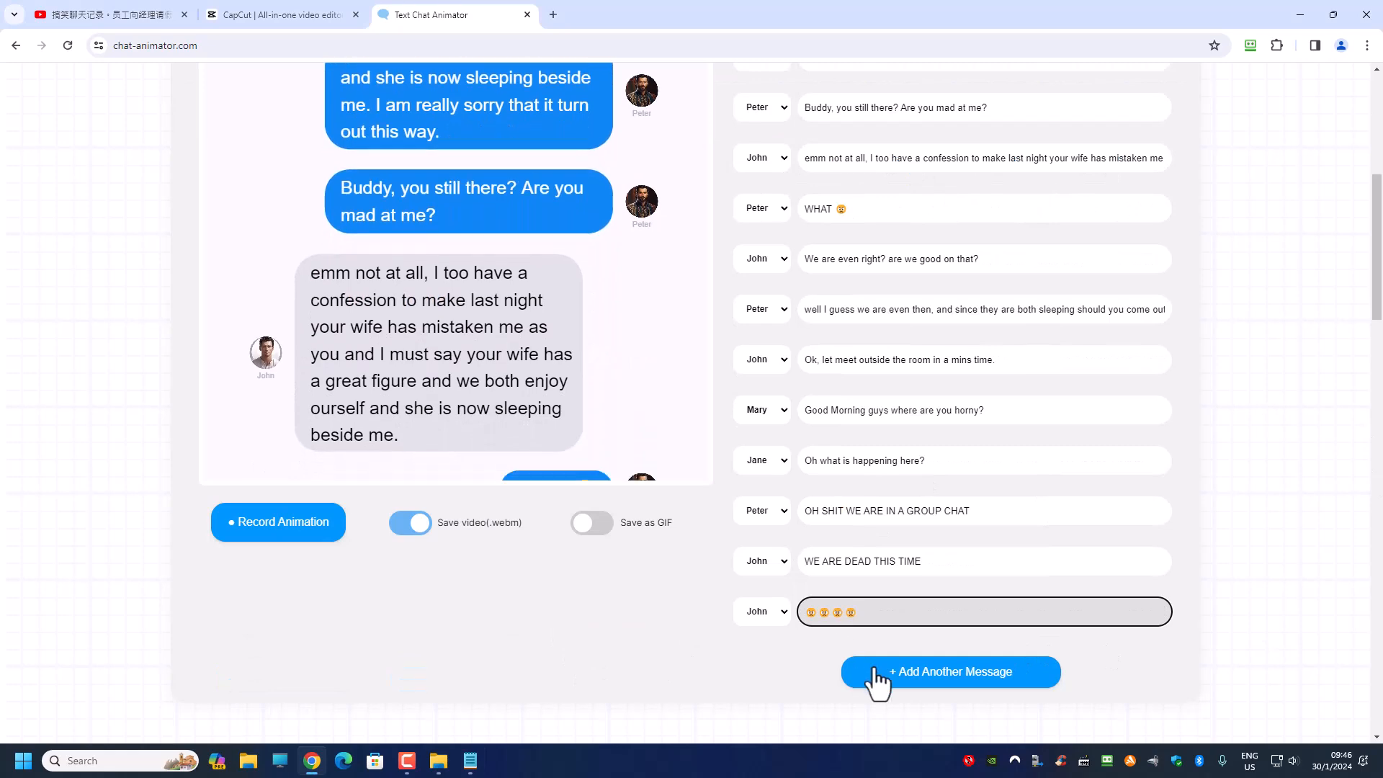
pyautogui.click(809, 666)
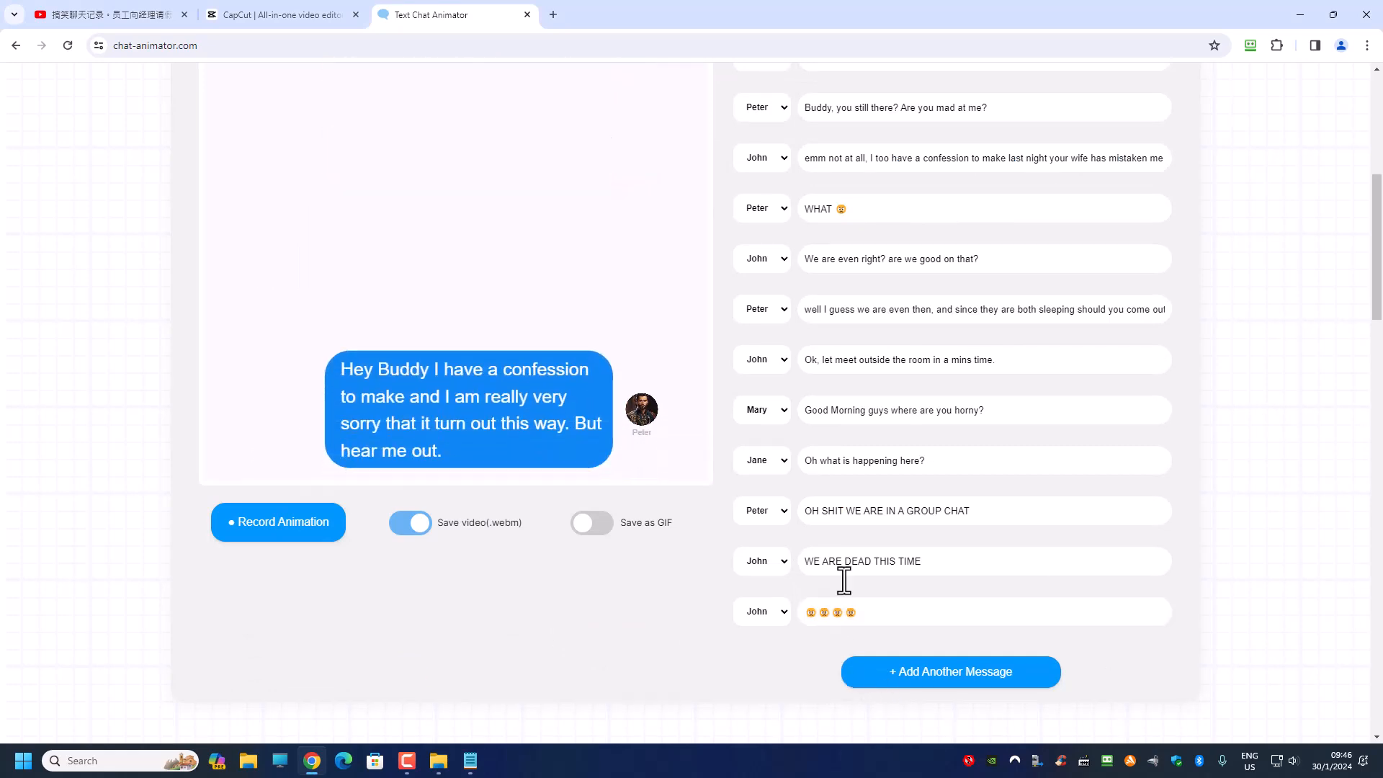
# Step: Check the conversation in the preview and set the delay time to its maximum
pyautogui.scroll(5, 887, 411)
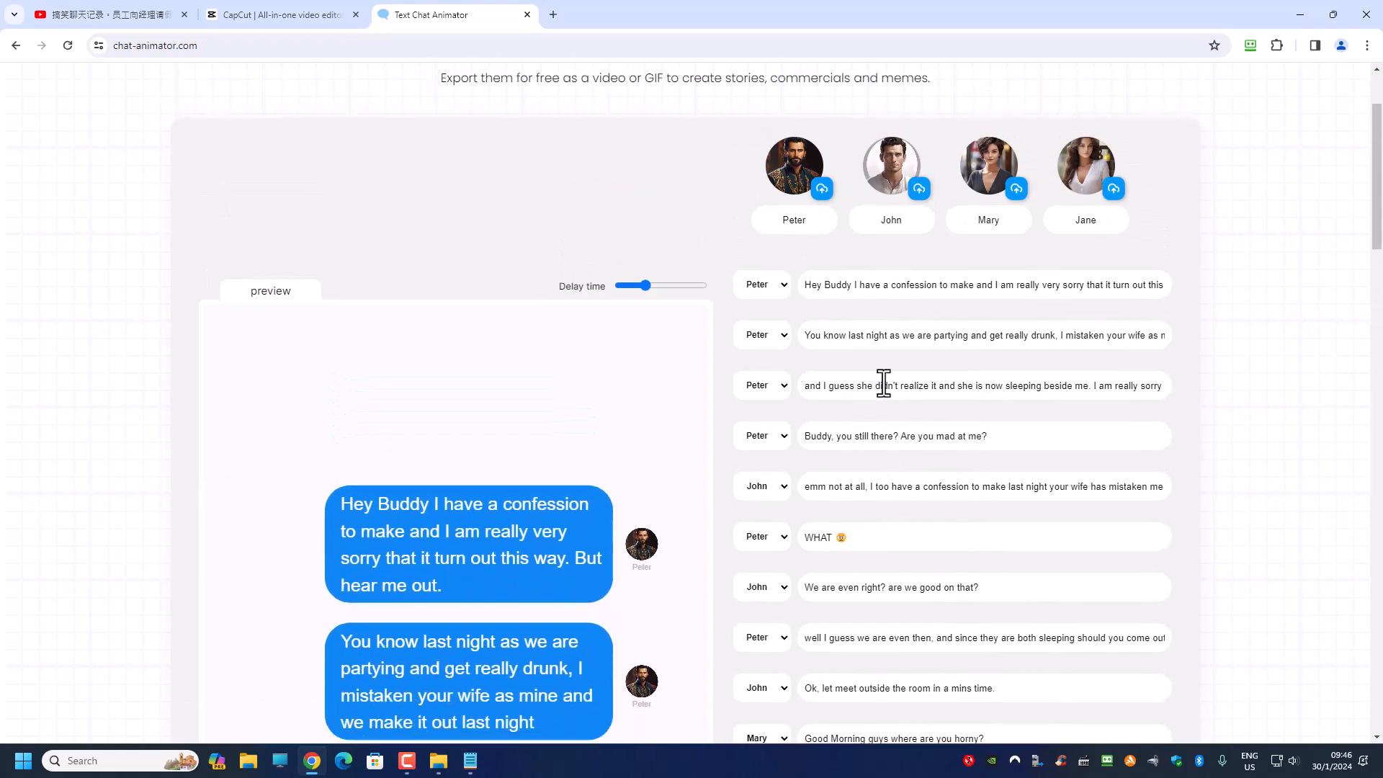
pyautogui.scroll(-1, 448, 433)
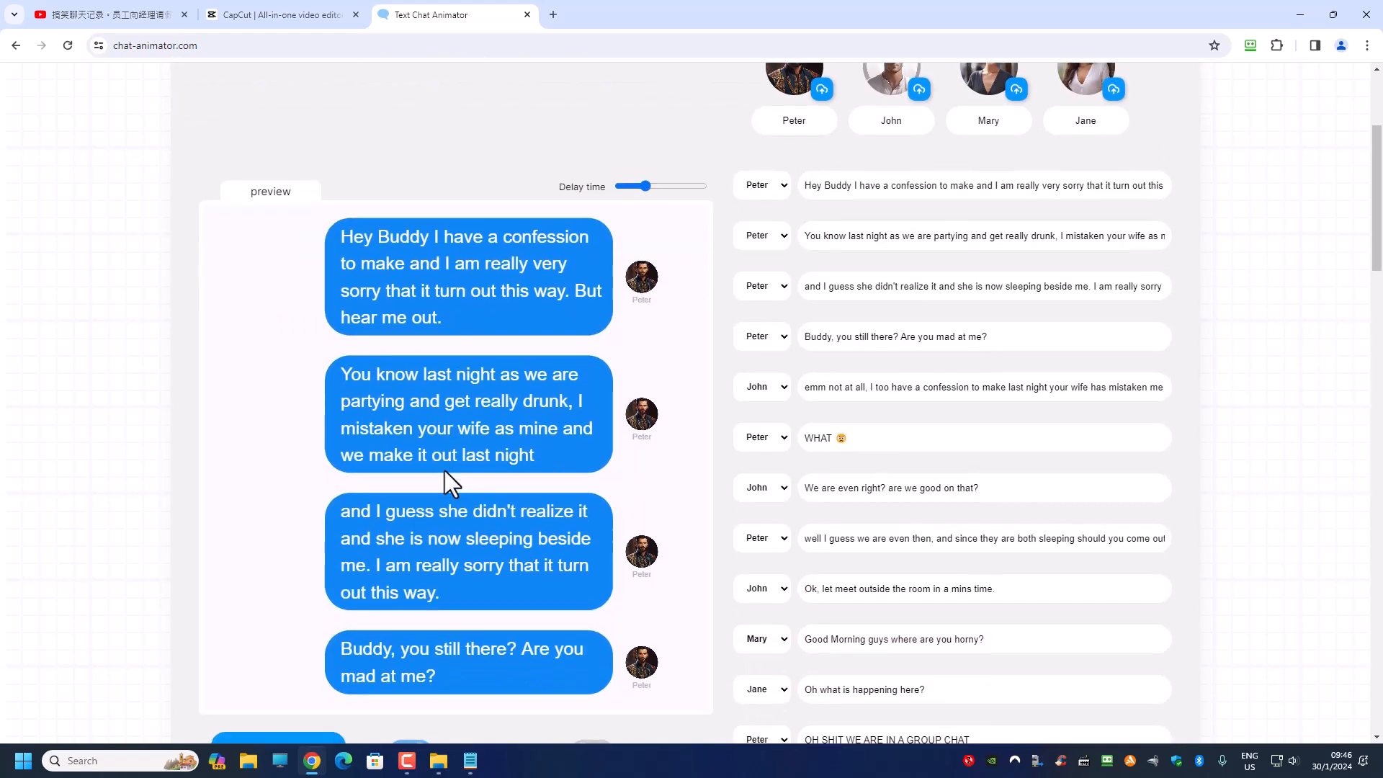
pyautogui.scroll(-1, 445, 444)
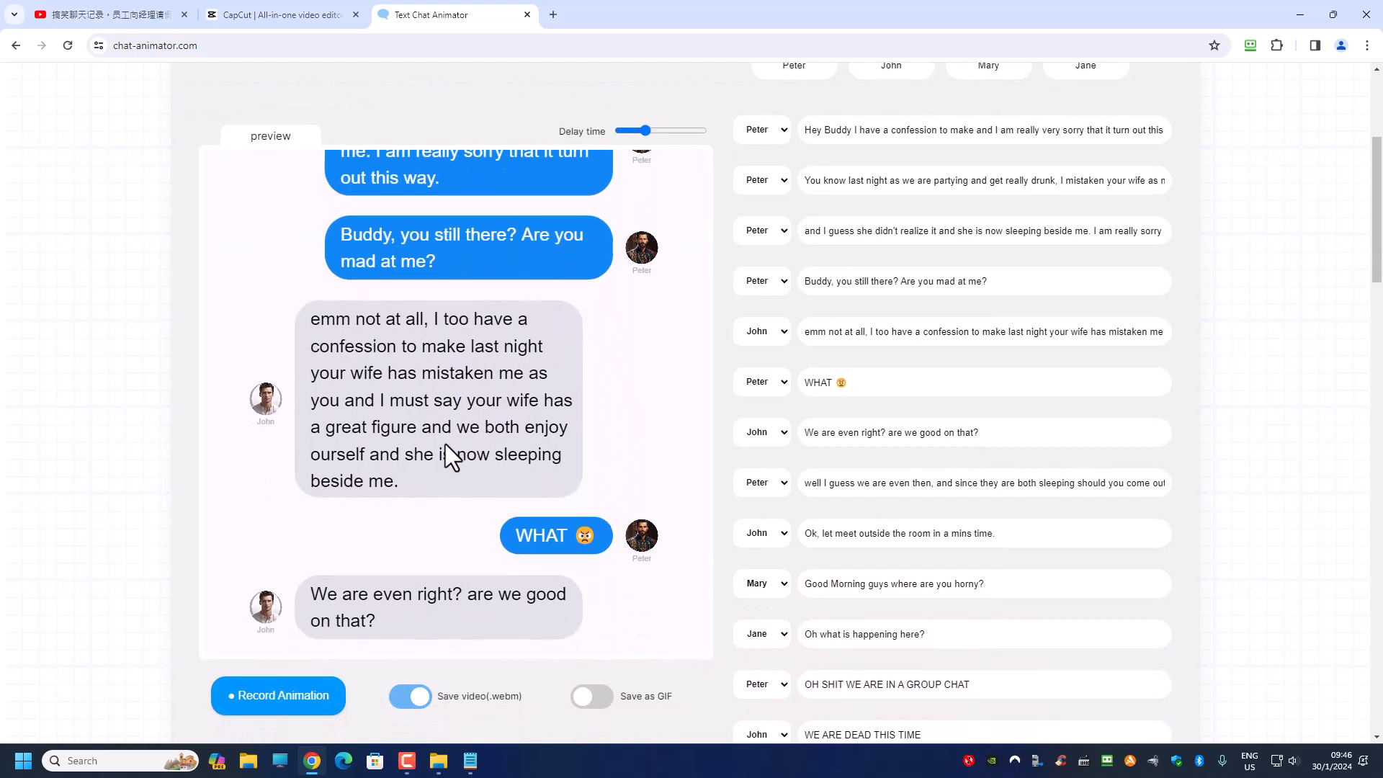
pyautogui.scroll(3, 509, 436)
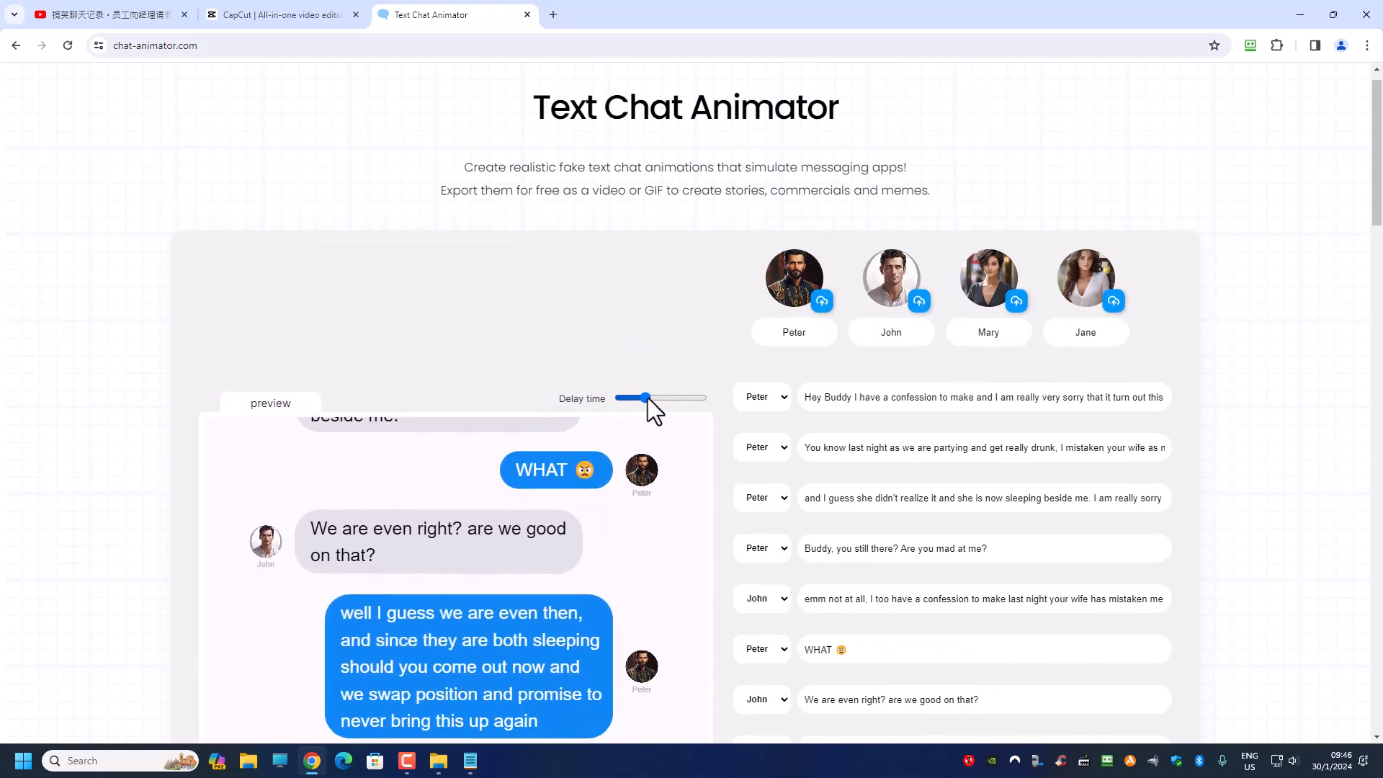
pyautogui.moveTo(647, 396); pyautogui.dragTo(706, 400)
# Step: Review the slower preview and record the animation as a .webm video
pyautogui.scroll(-2, 682, 381)
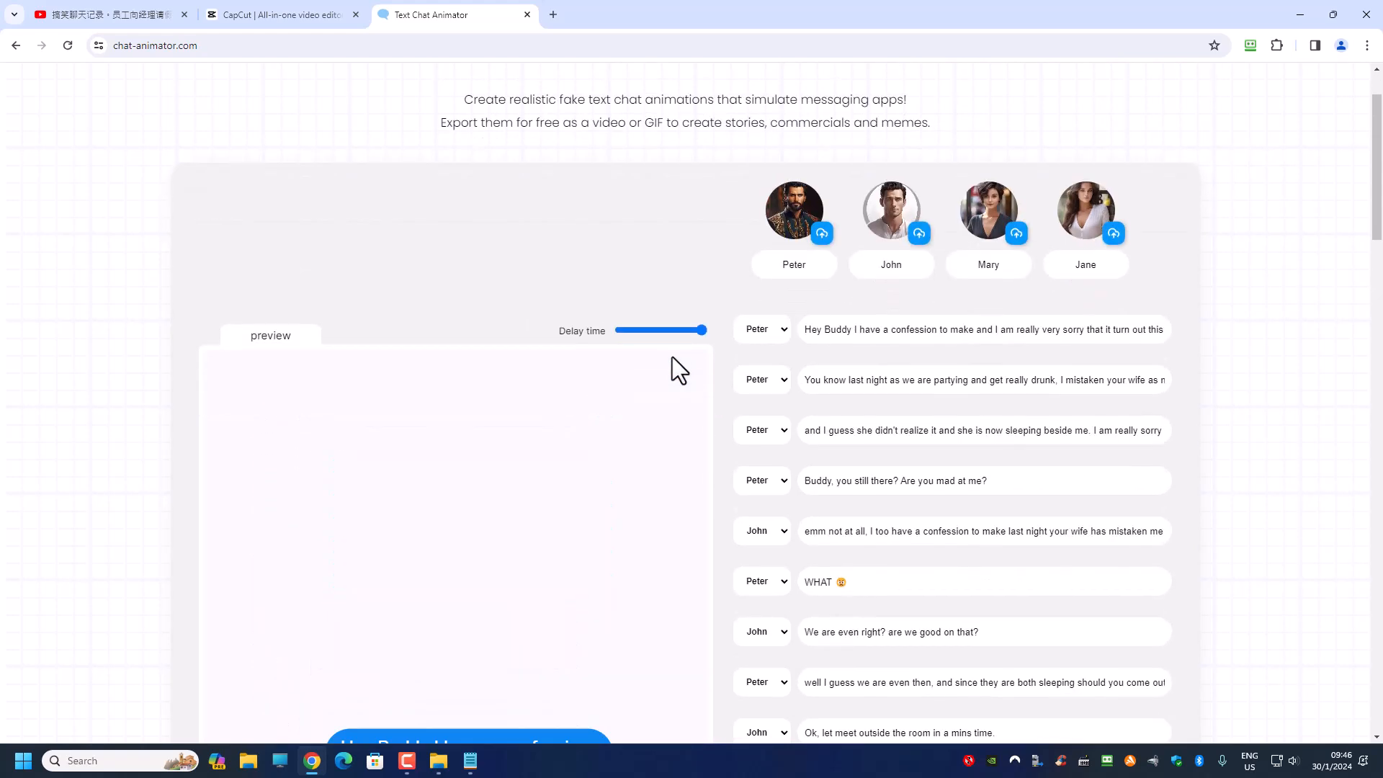
pyautogui.scroll(-1, 685, 338)
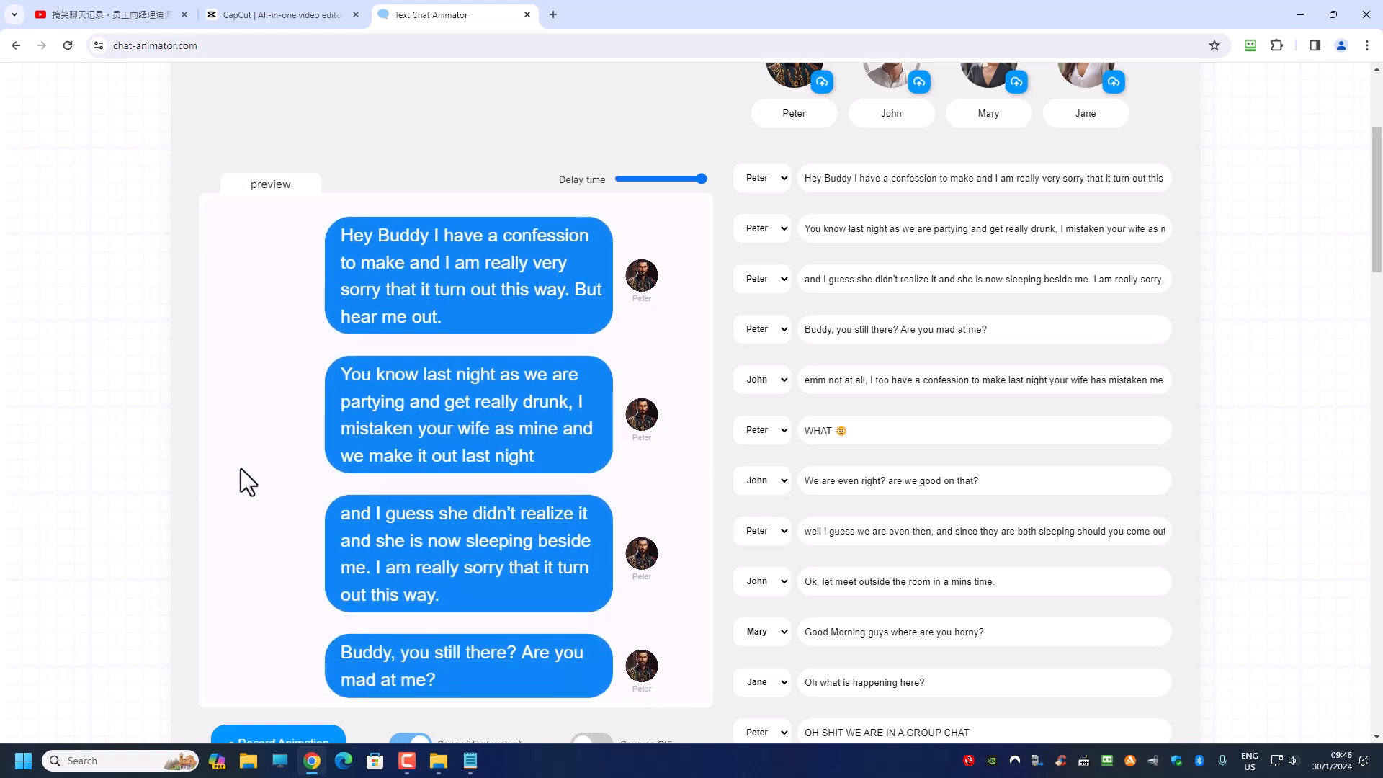
pyautogui.scroll(-1, 324, 463)
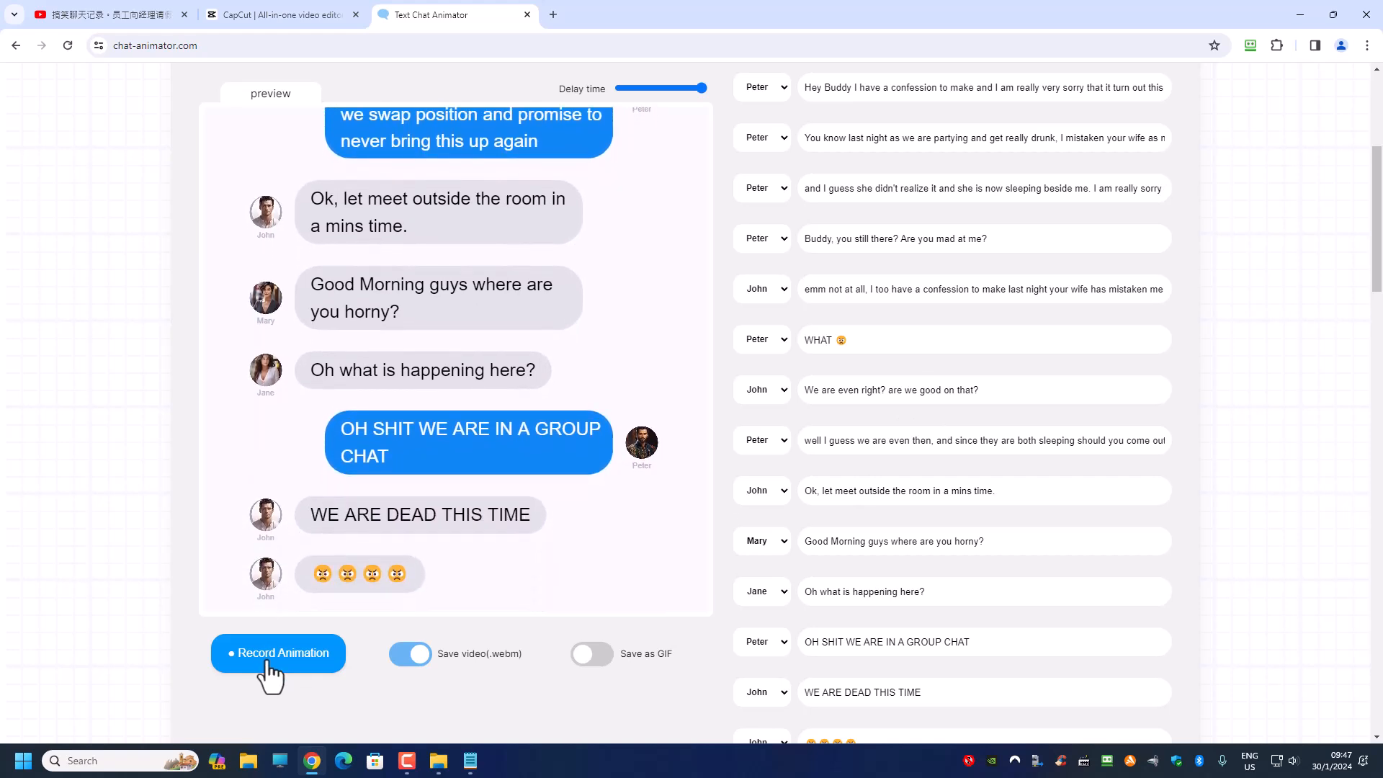
pyautogui.click(269, 666)
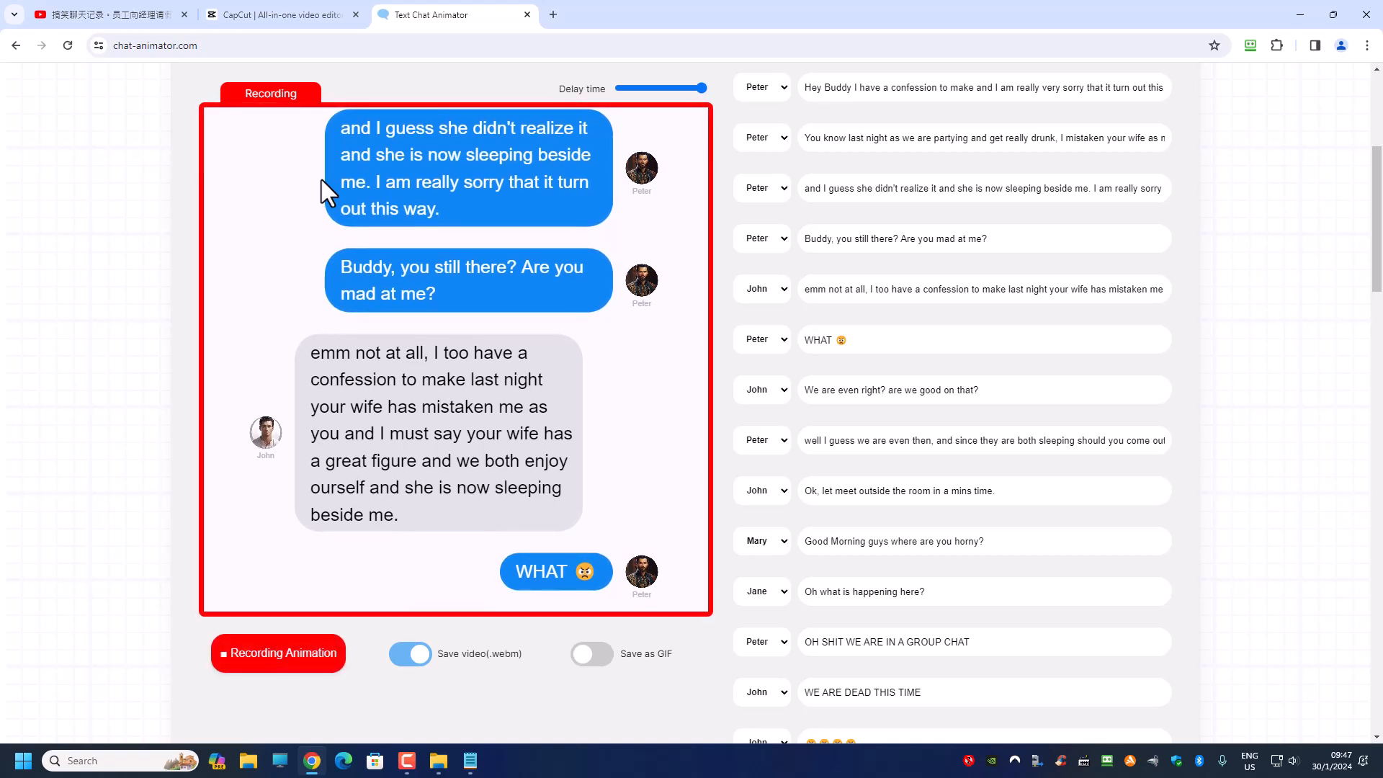
# Step: Play part of the YouTube chat example with its sound on briefly, and return to Text Chat Animator to check the recording
pyautogui.click(98, 17)
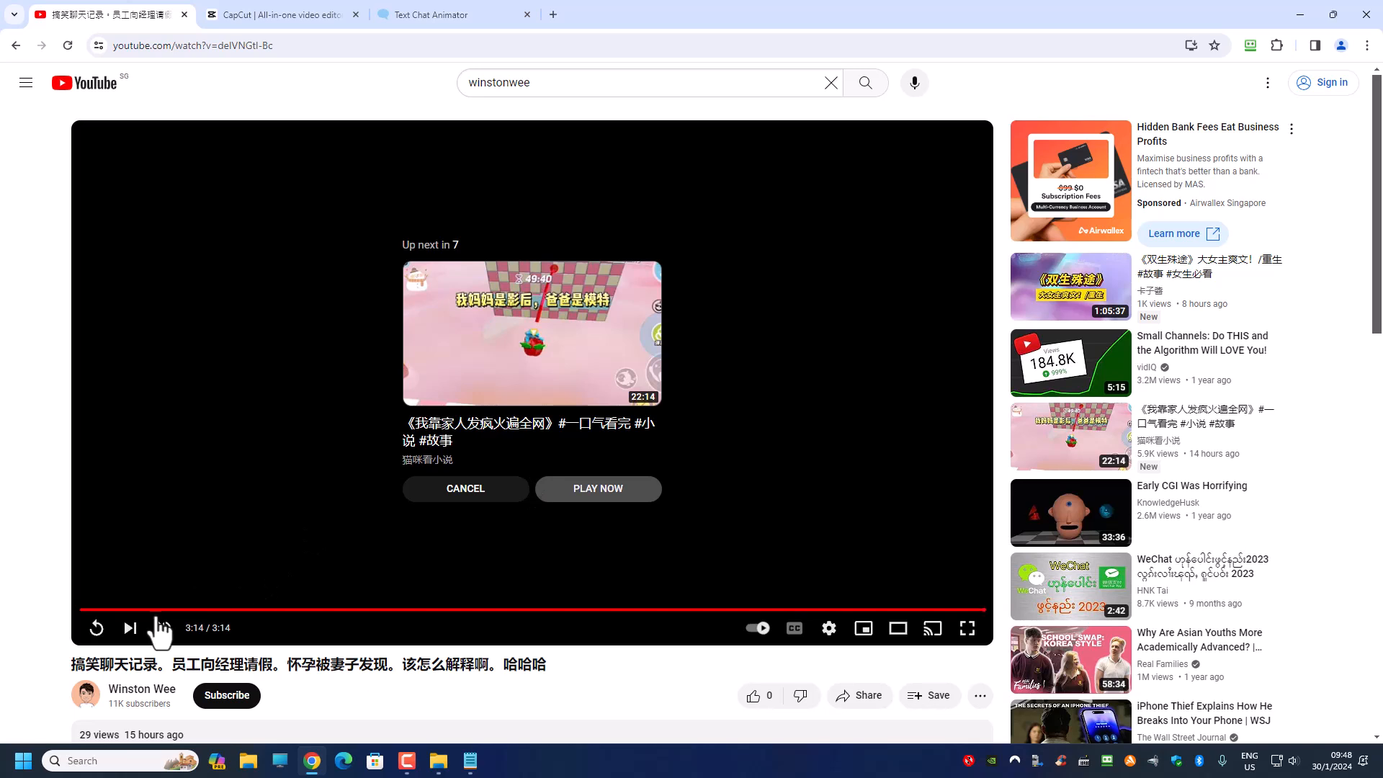
pyautogui.click(182, 609)
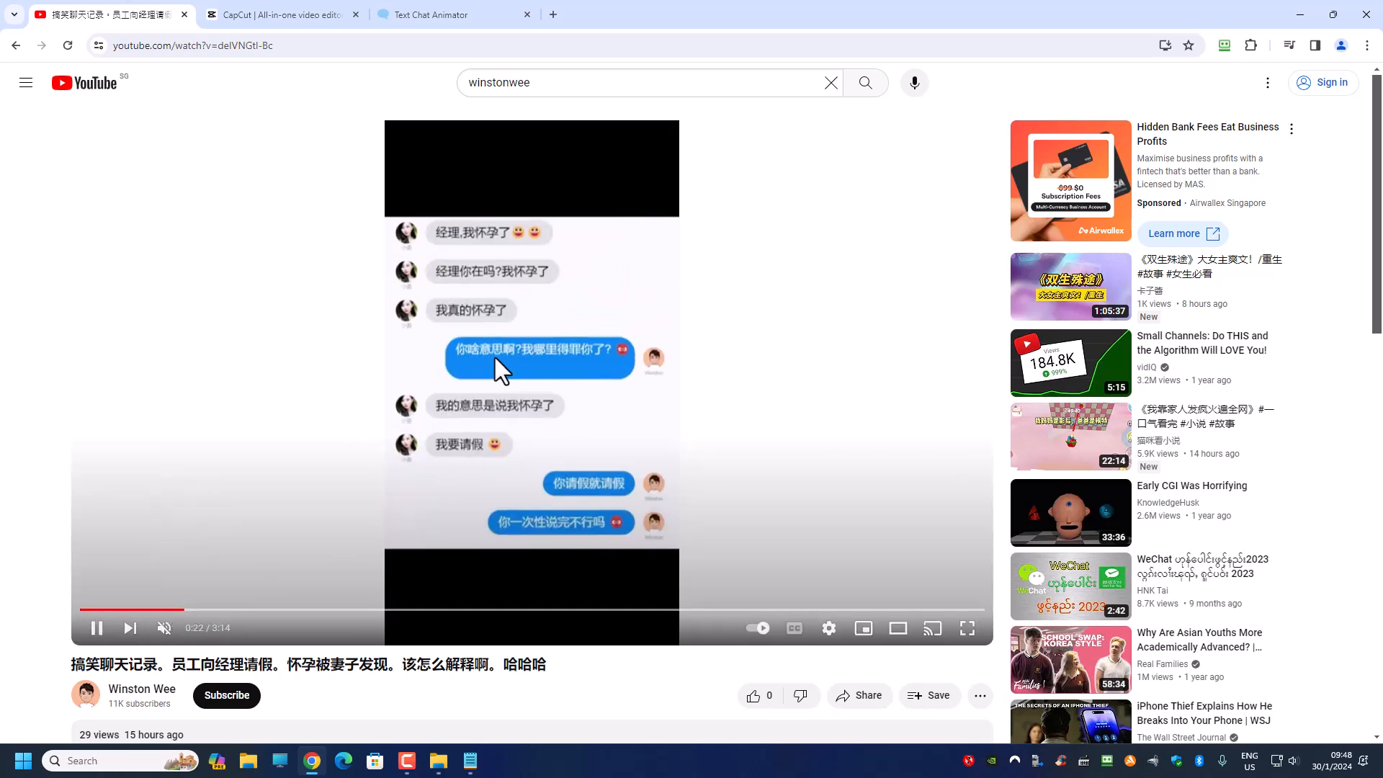
pyautogui.click(164, 628)
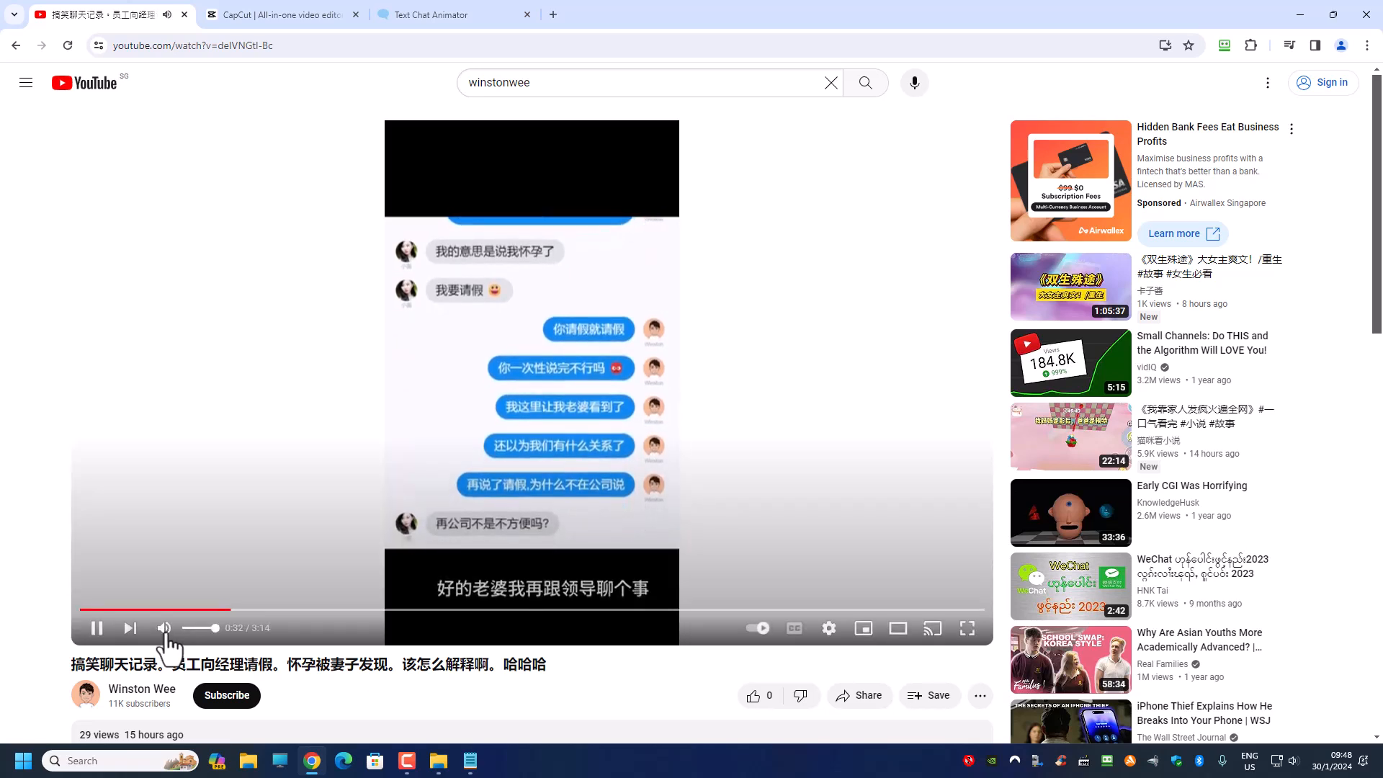
pyautogui.click(164, 629)
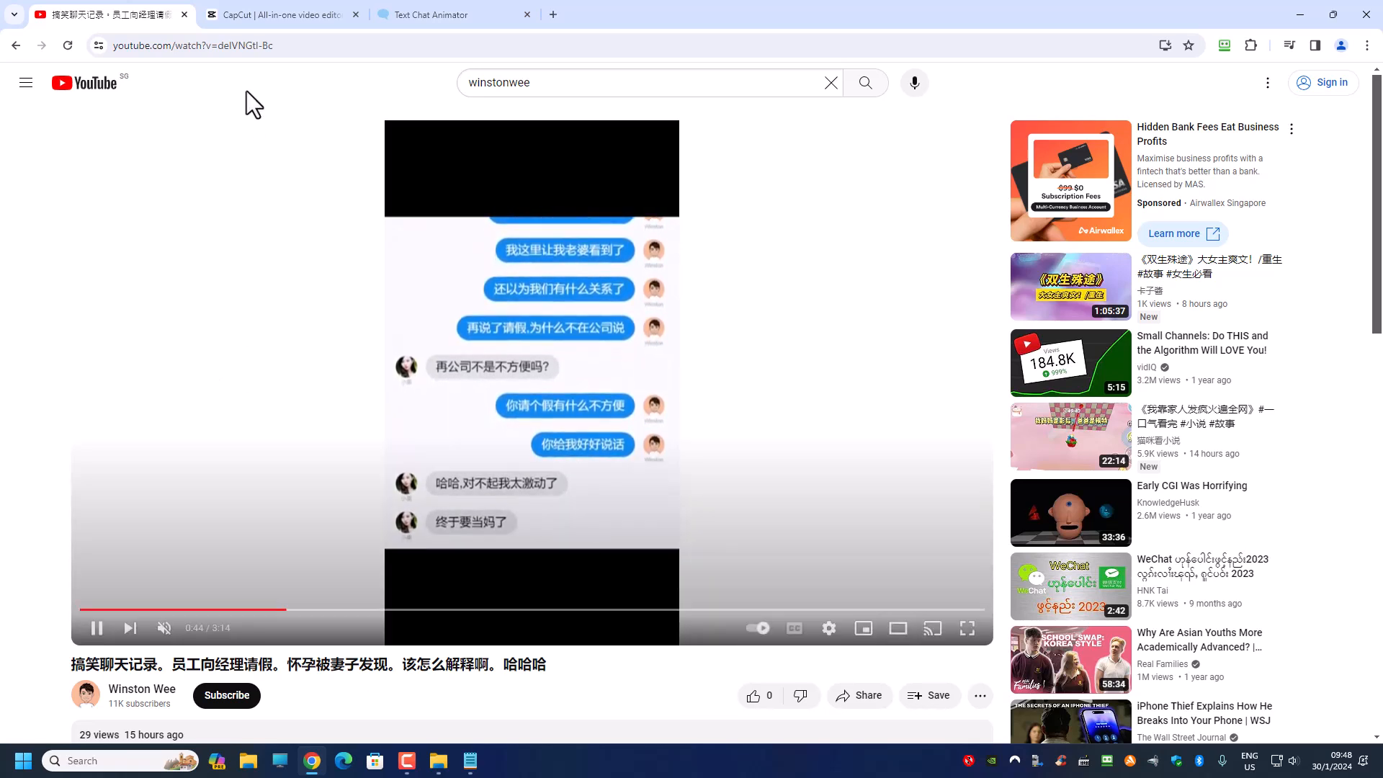
pyautogui.click(444, 12)
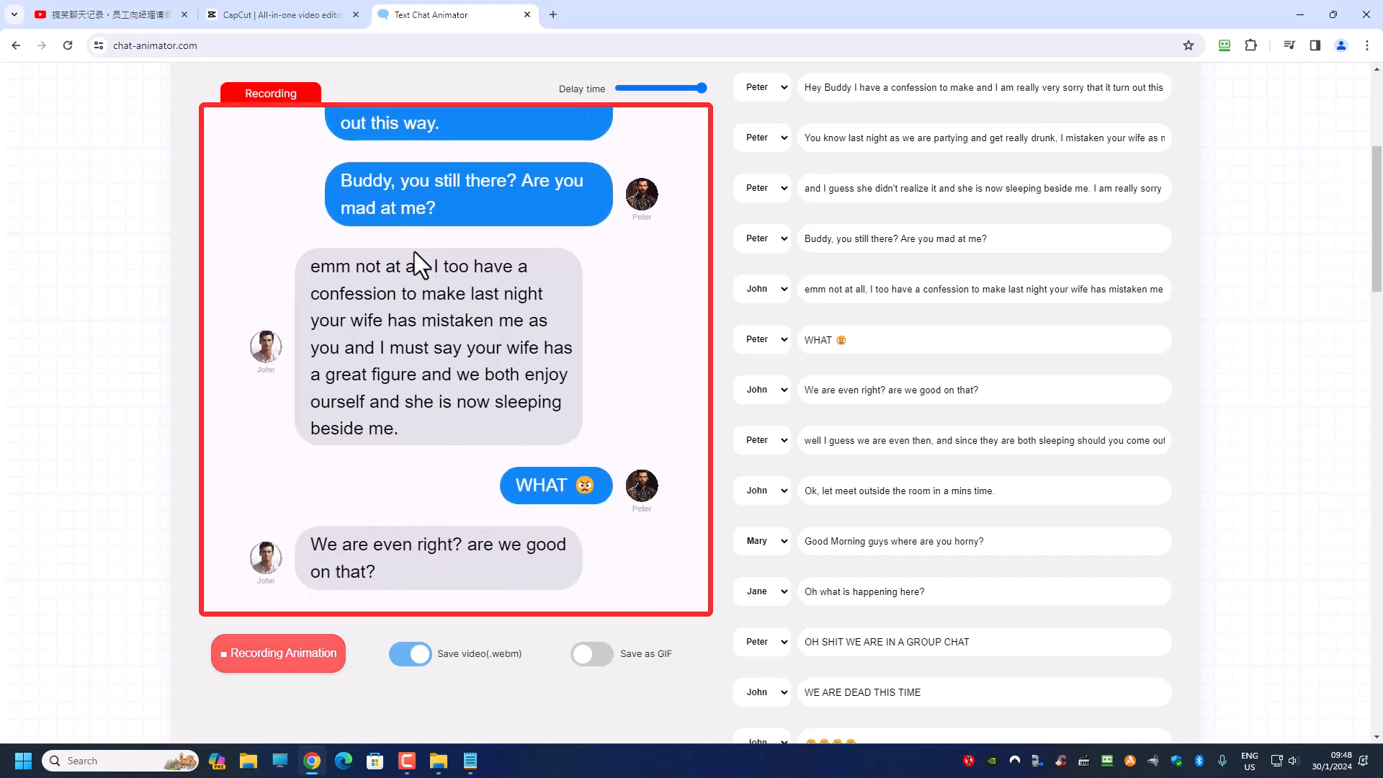
pyautogui.scroll(-5, 346, 432)
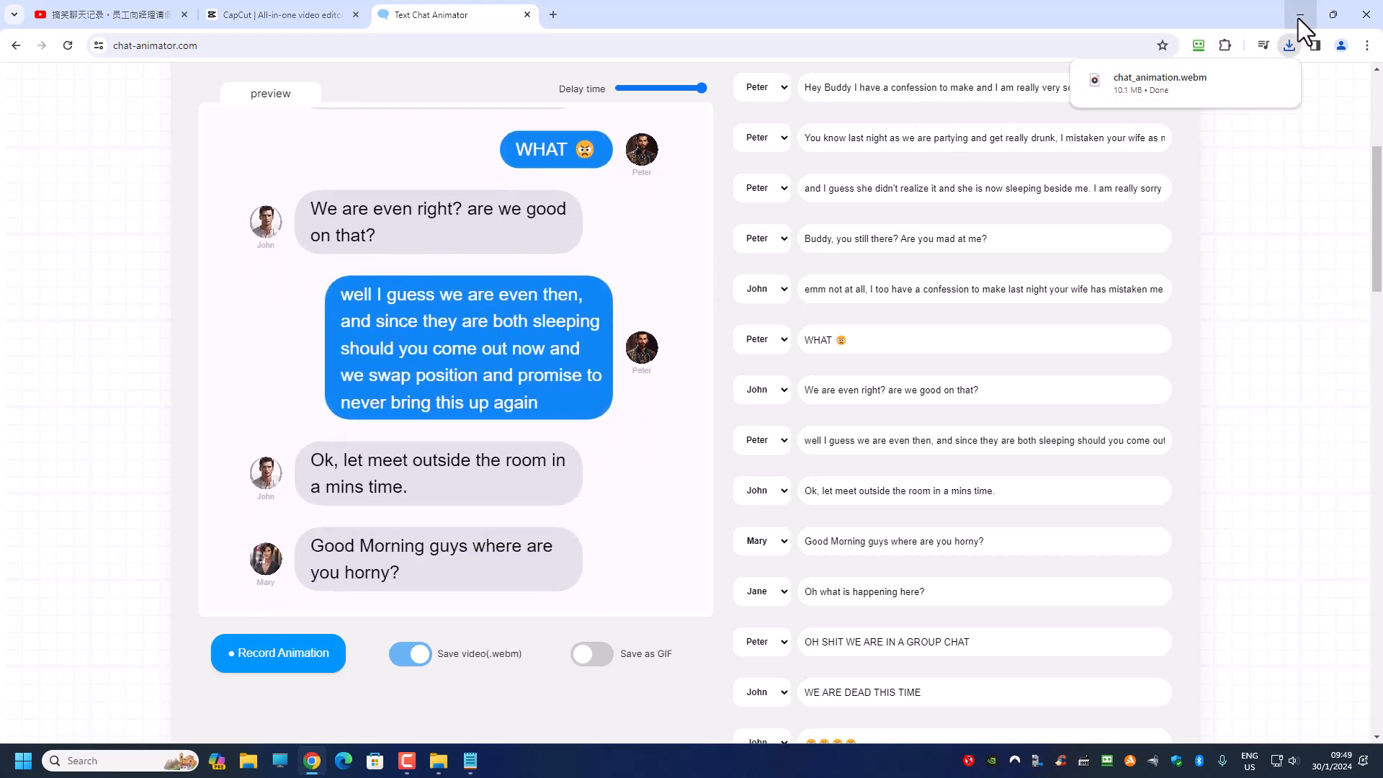
# Step: Switch from the browser to the CapCut desktop app and create a new project
pyautogui.click(296, 16)
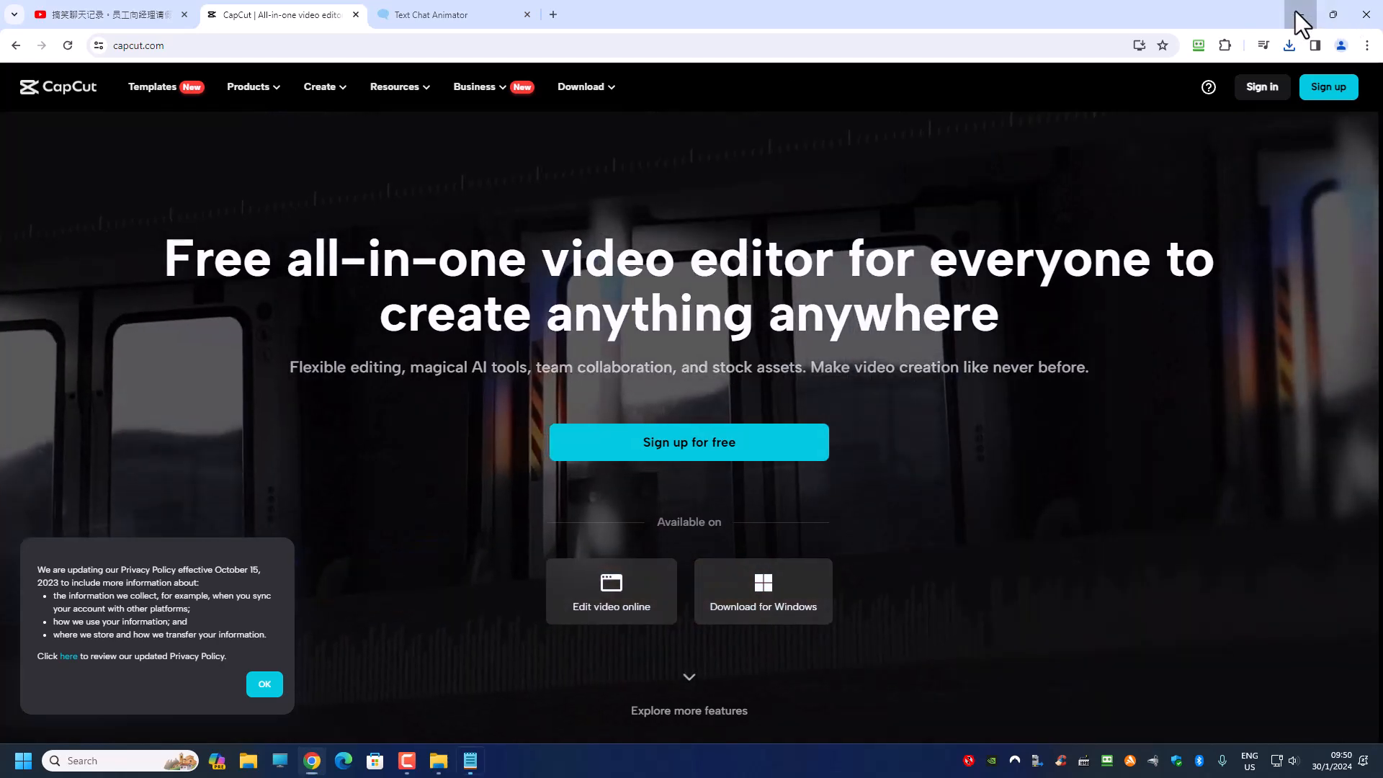
pyautogui.click(1299, 14)
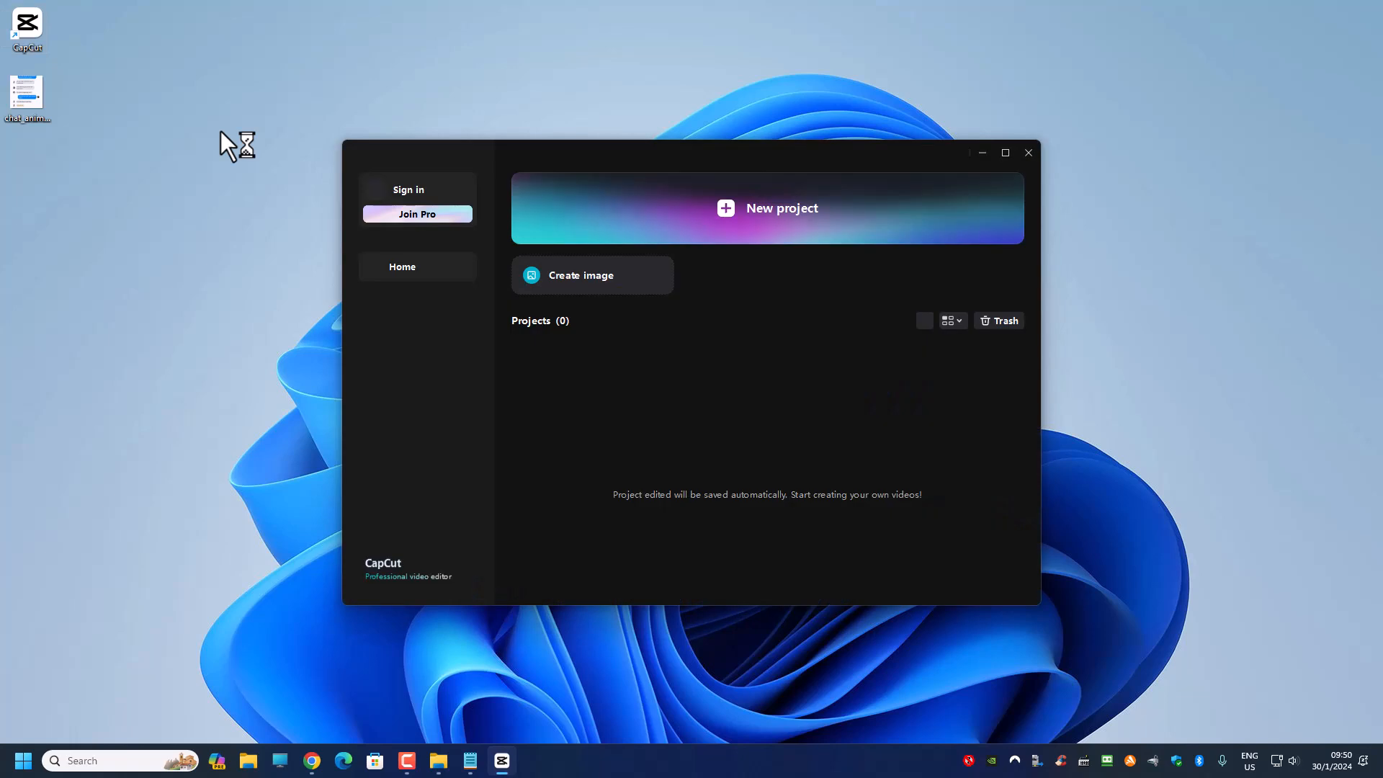
pyautogui.click(814, 218)
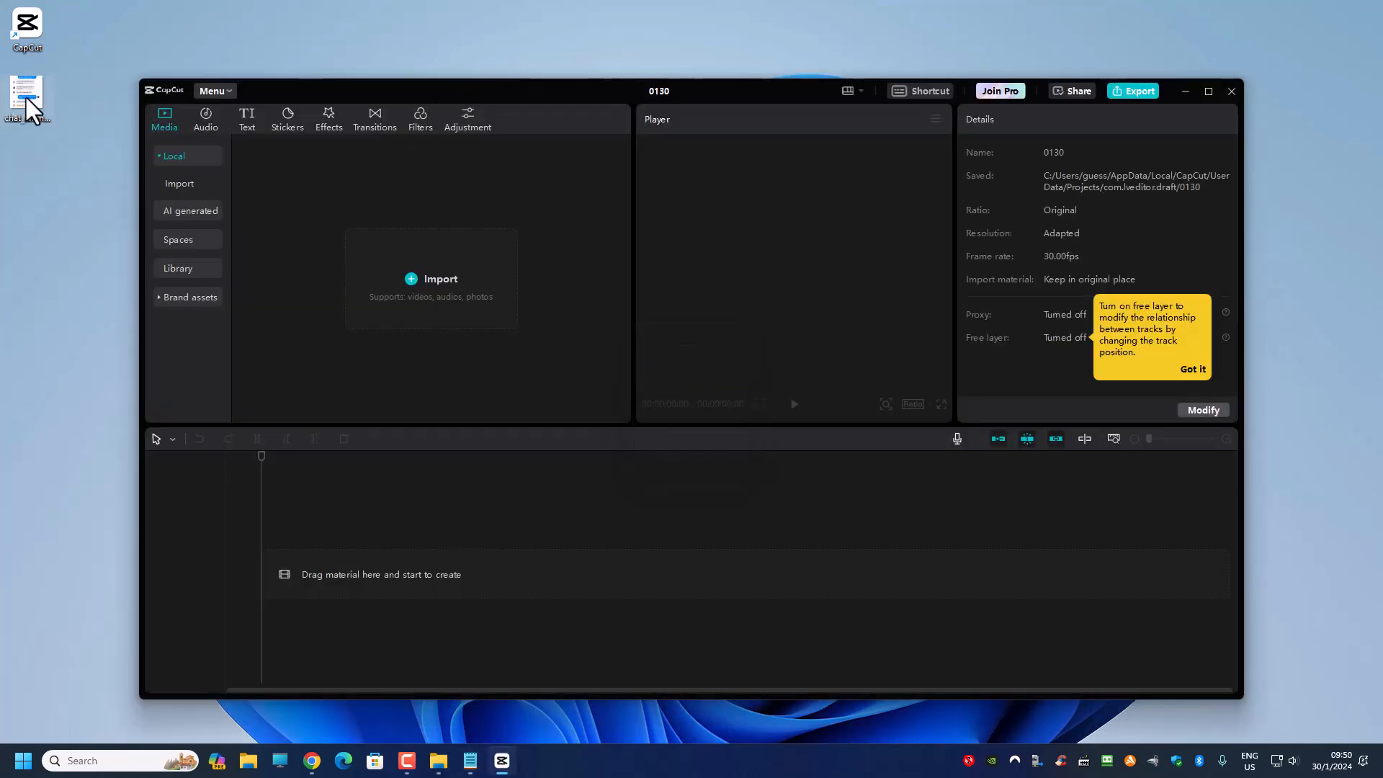
# Step: Place the chat_animation video from the desktop on the timeline, maximize the editor and fit the whole clip in the timeline view
pyautogui.moveTo(25, 97); pyautogui.dragTo(296, 584)
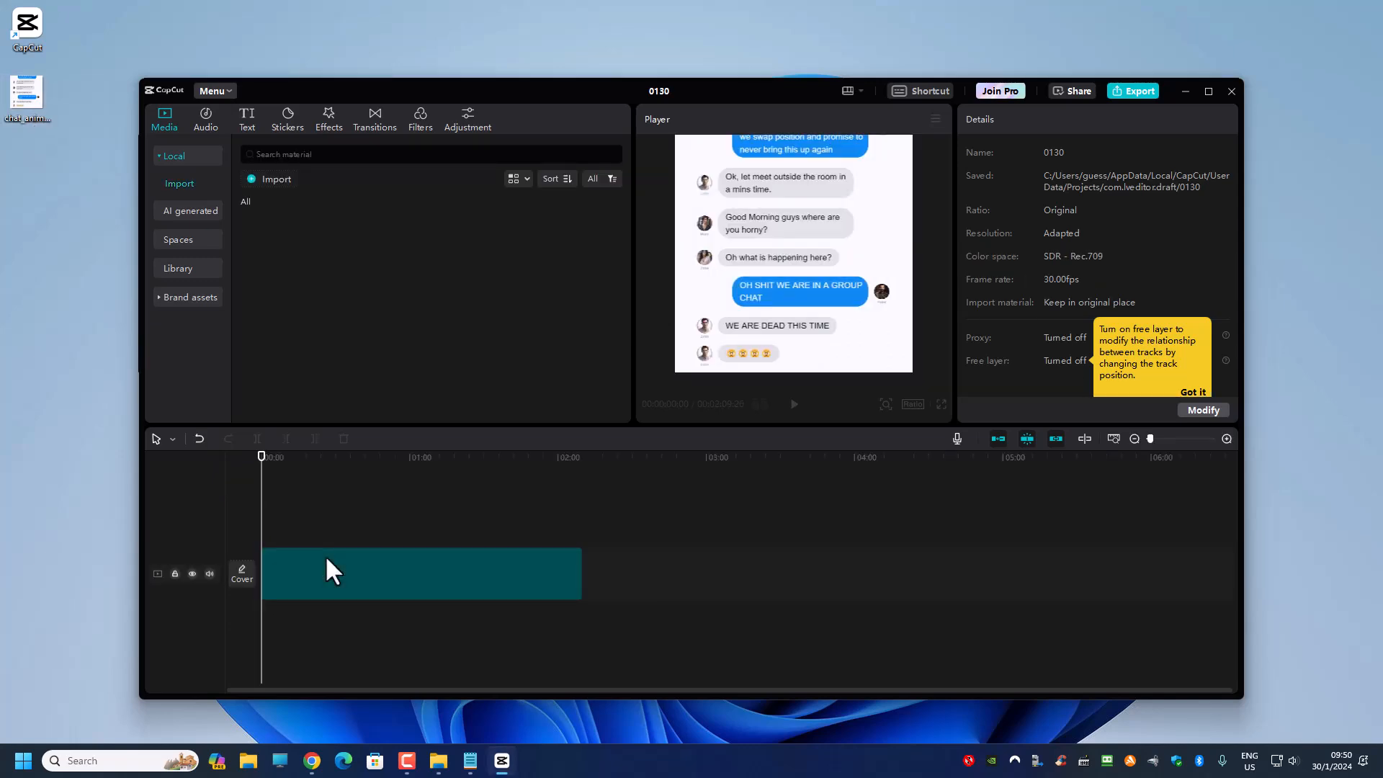
pyautogui.click(327, 560)
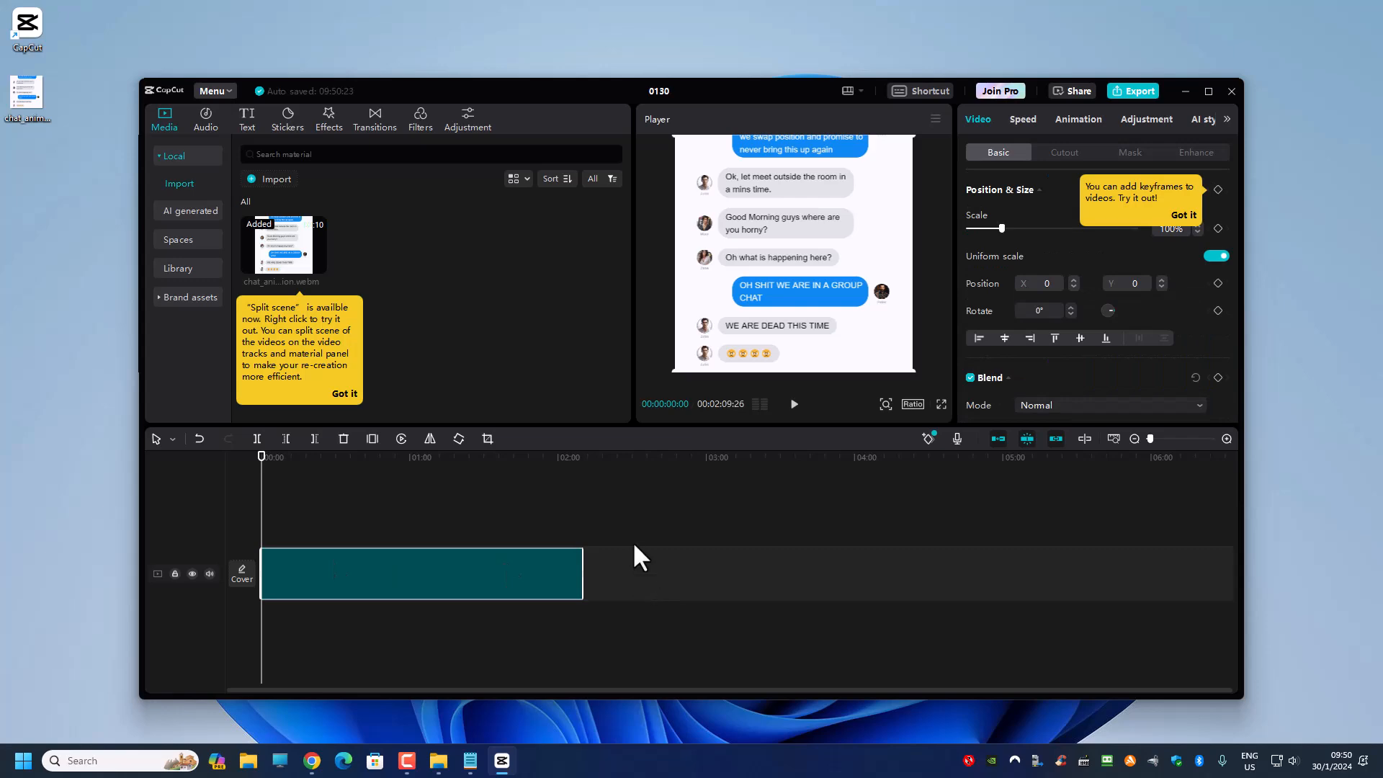
pyautogui.click(1206, 90)
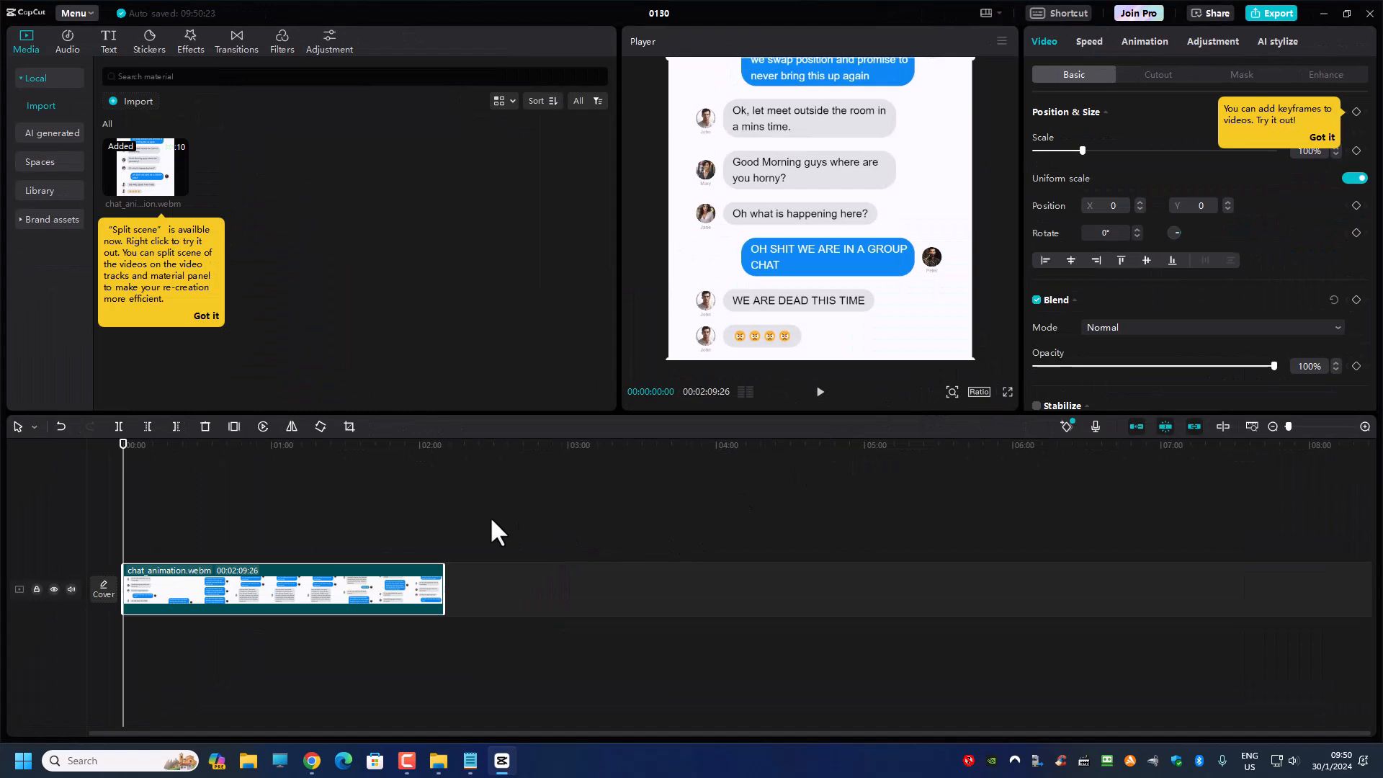
pyautogui.click(1365, 426)
pyautogui.click(1365, 426)
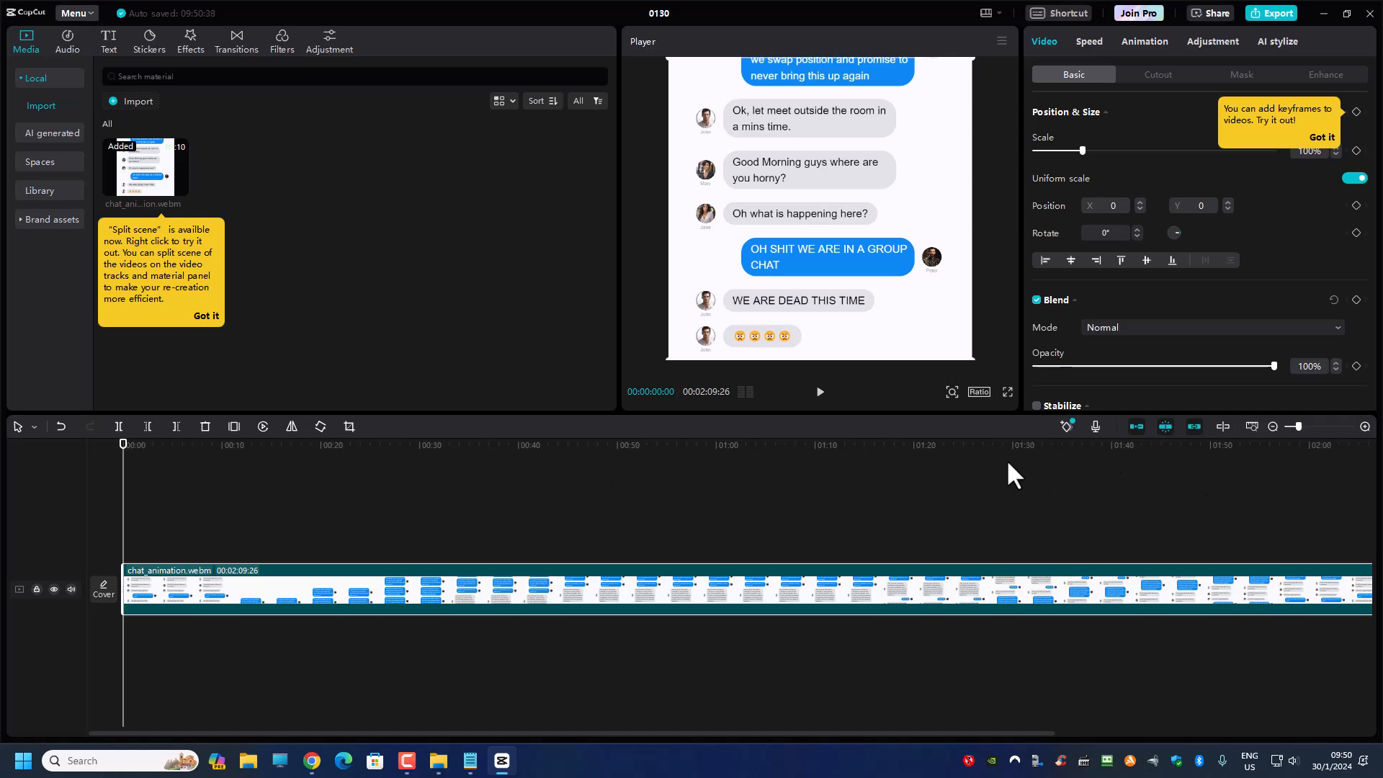
pyautogui.click(1271, 426)
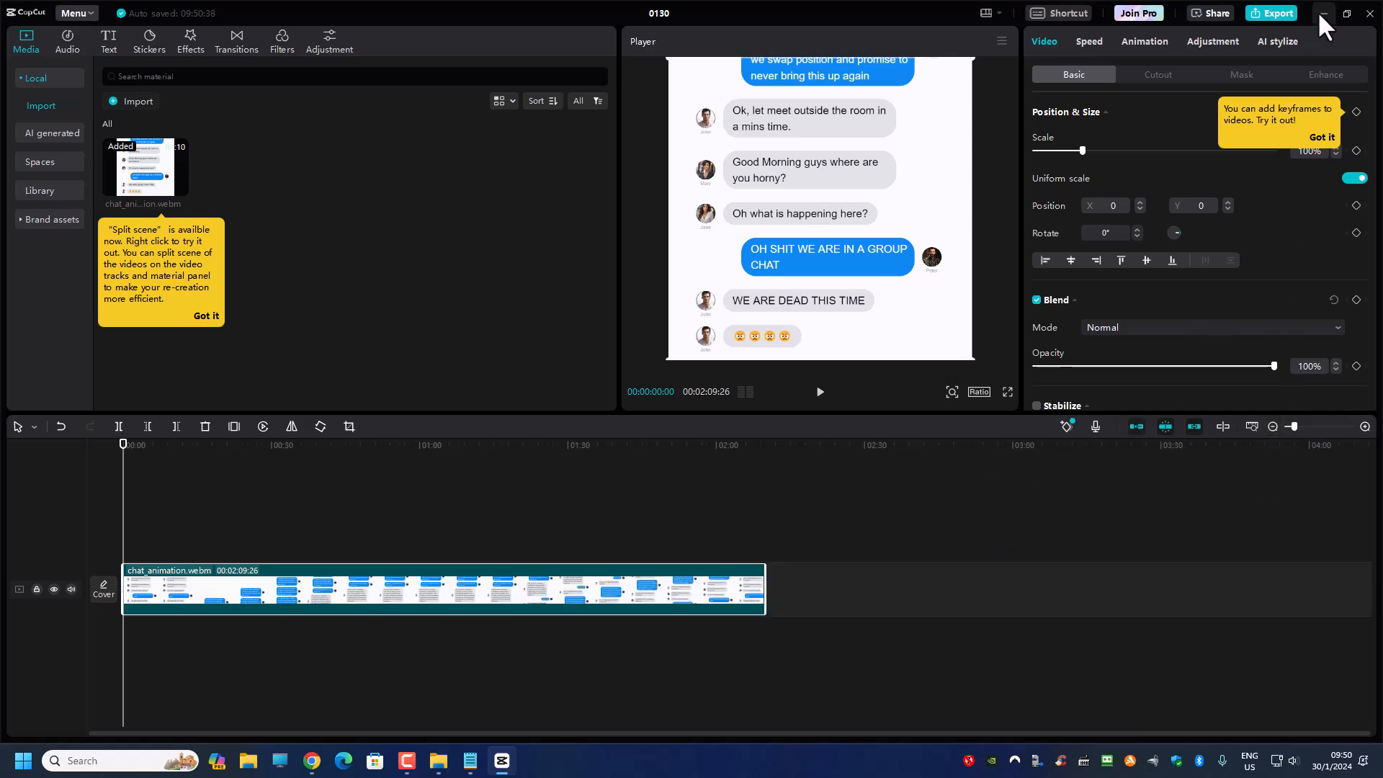
# Step: Return to Text Chat Animator in the browser and reduce the delay time to about 60 percent of the slider
pyautogui.click(1323, 13)
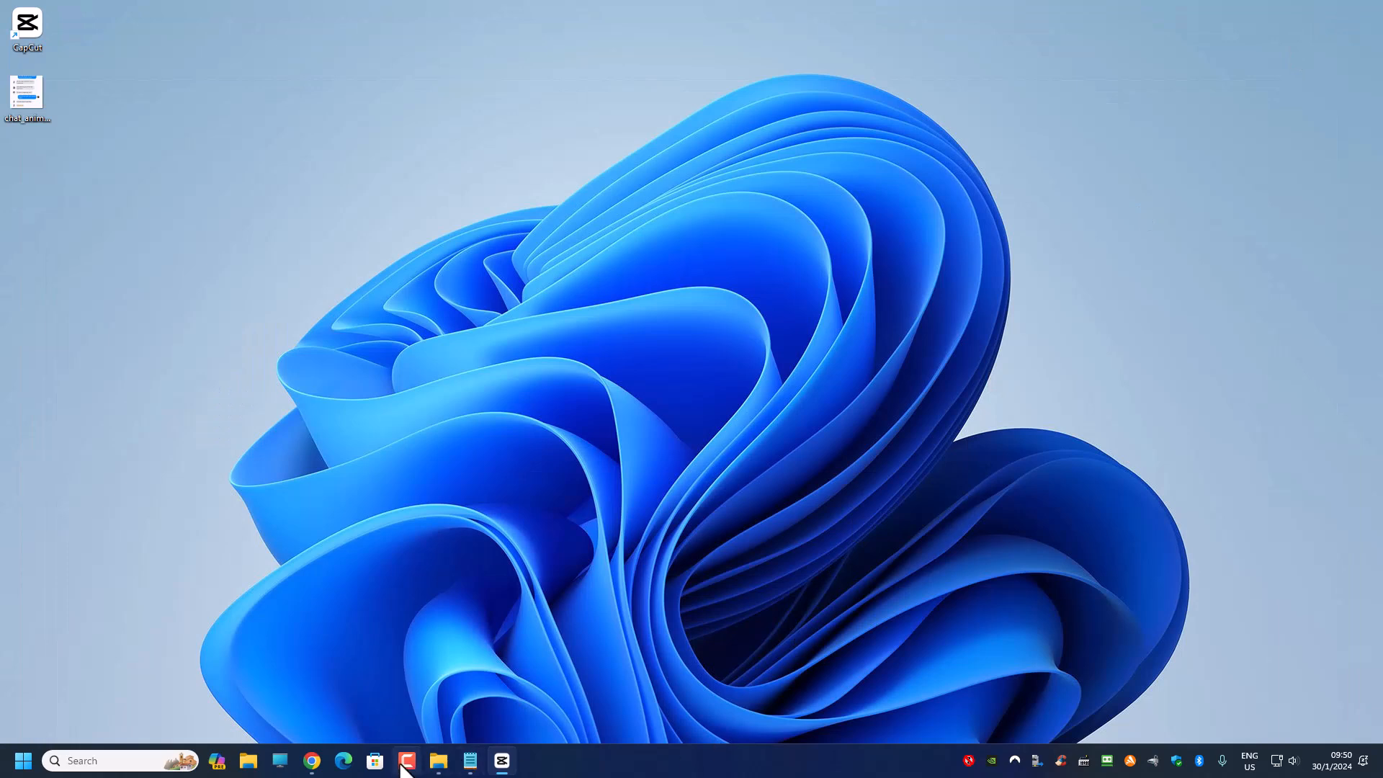
pyautogui.click(312, 762)
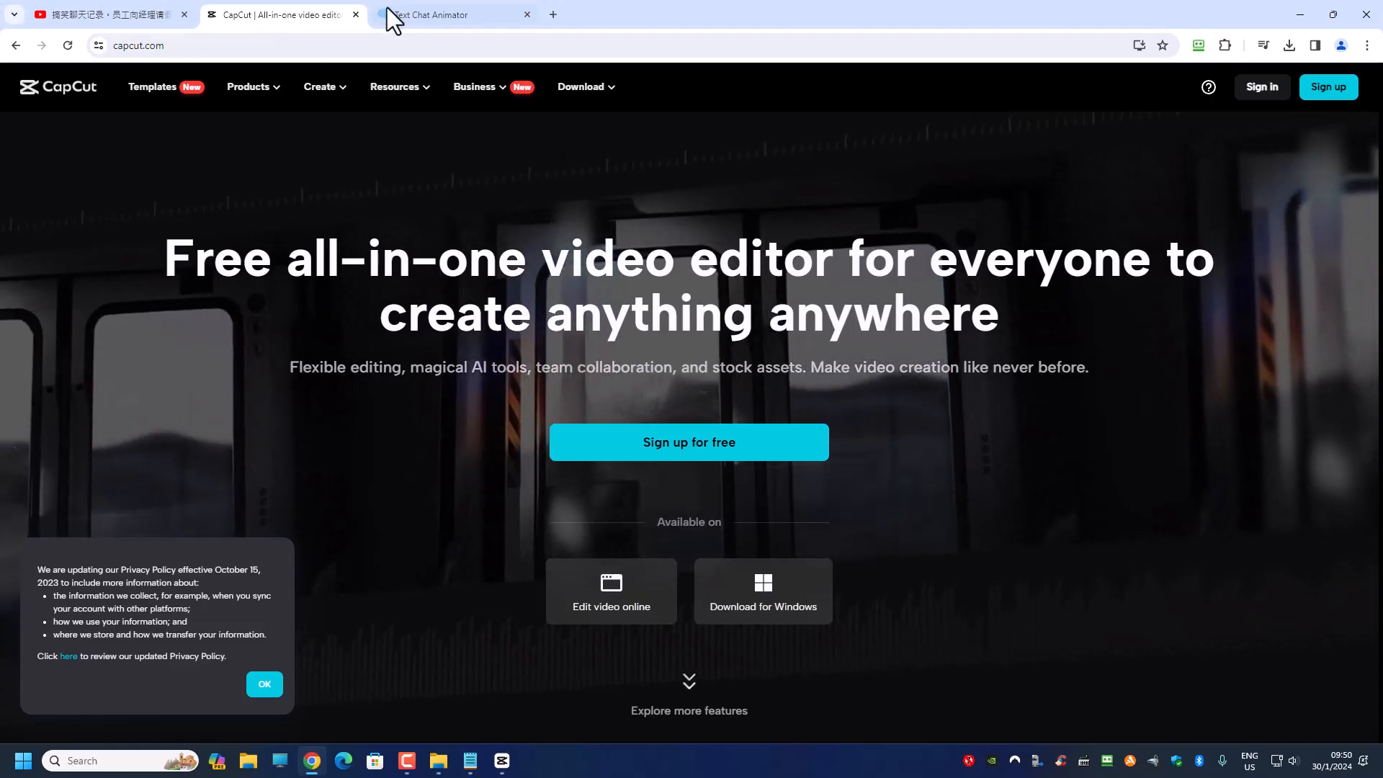
pyautogui.click(417, 15)
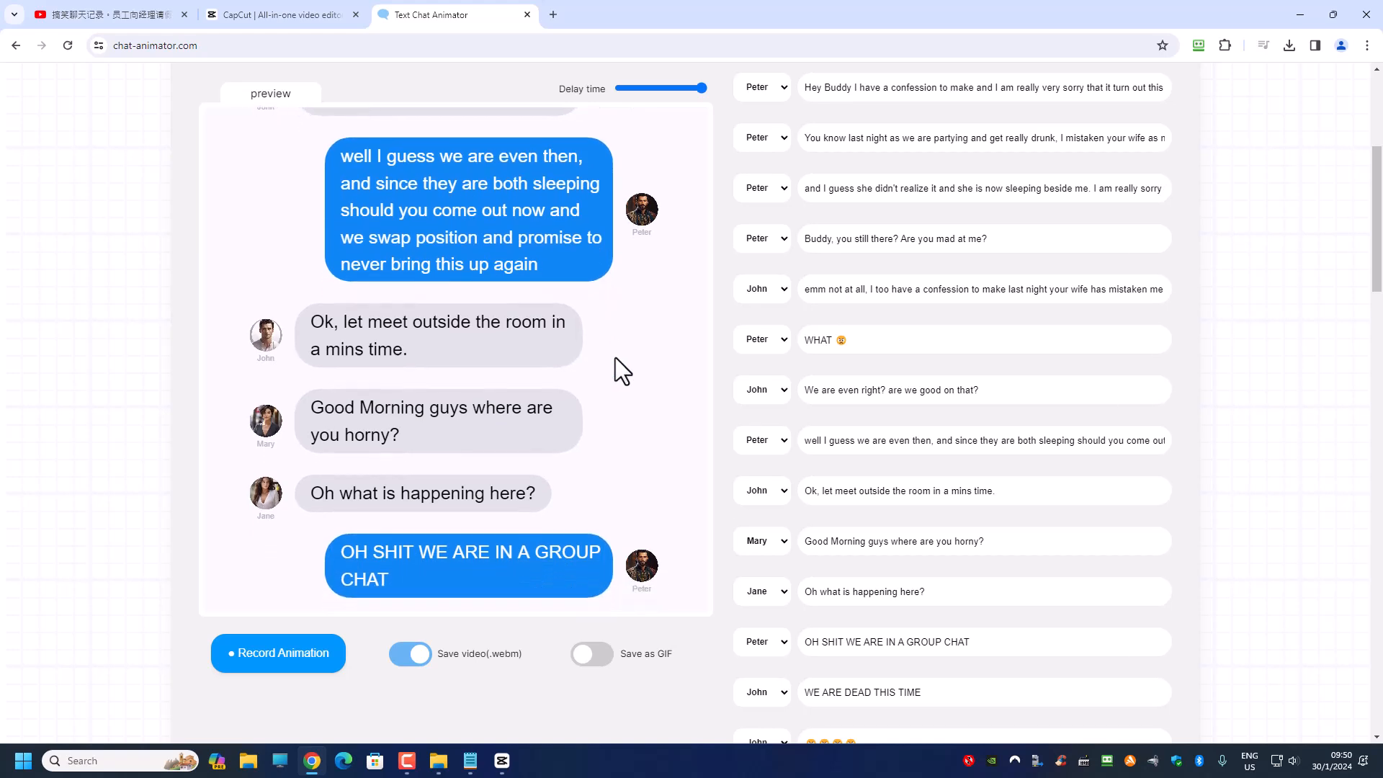
pyautogui.scroll(2, 615, 357)
pyautogui.scroll(-1, 391, 371)
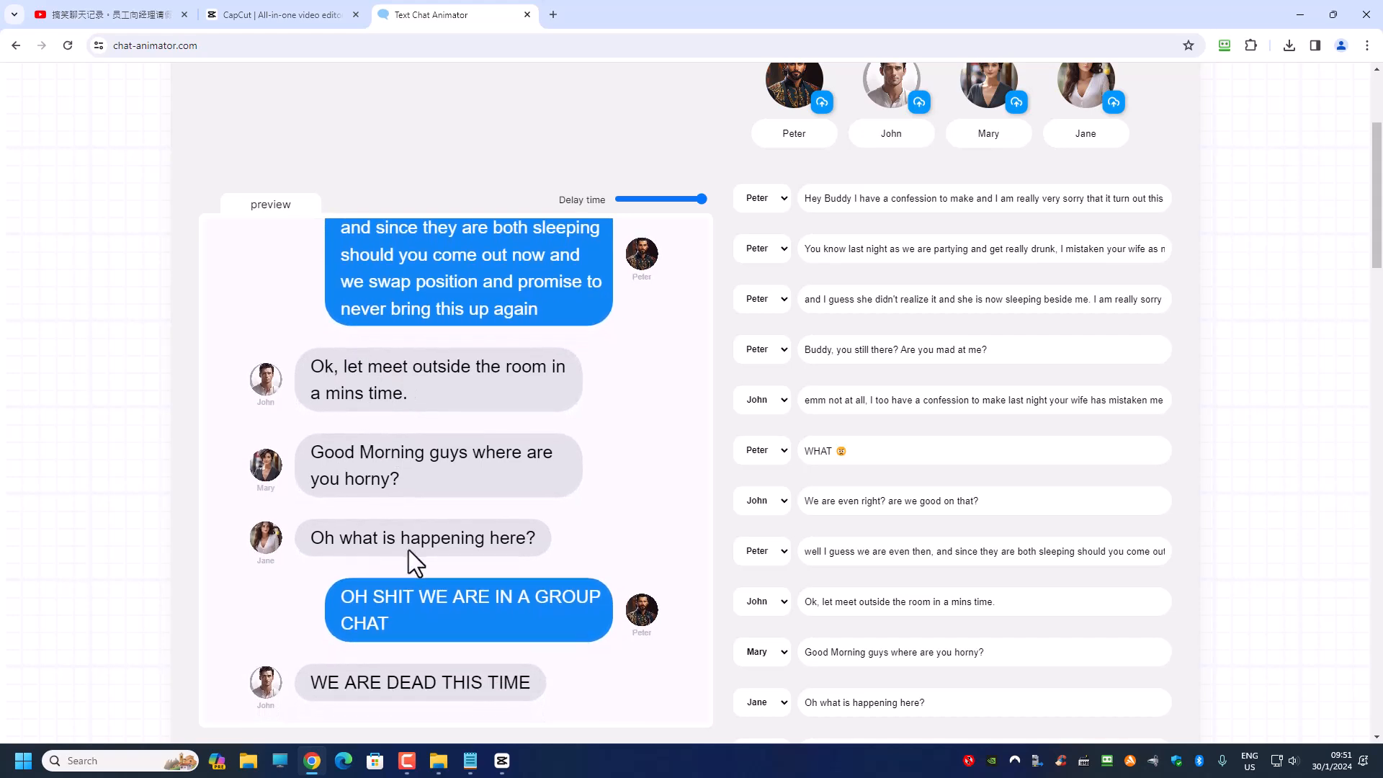
pyautogui.click(672, 198)
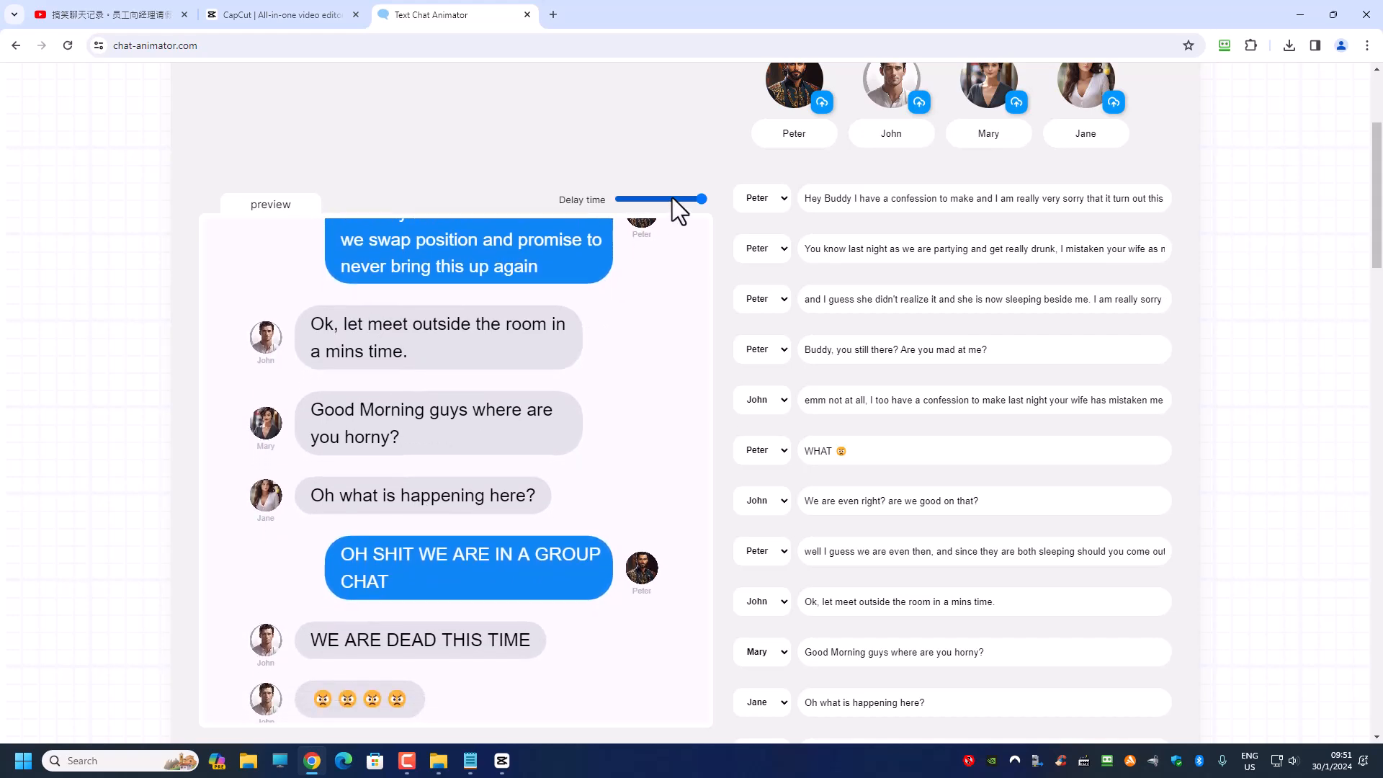
pyautogui.scroll(-1, 522, 345)
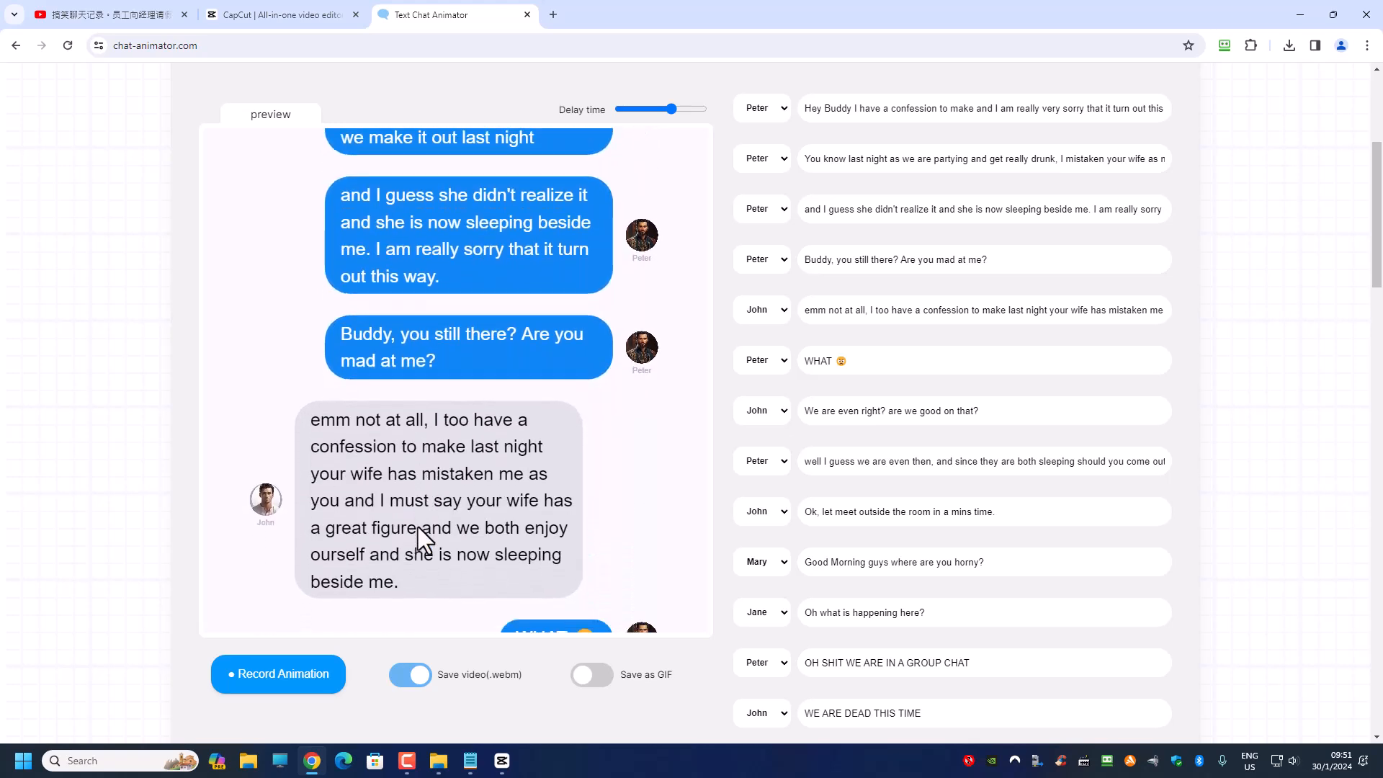
# Step: Glance at the clip in the CapCut timeline, and record the chat animation again in Text Chat Animator as a .webm video
pyautogui.click(502, 761)
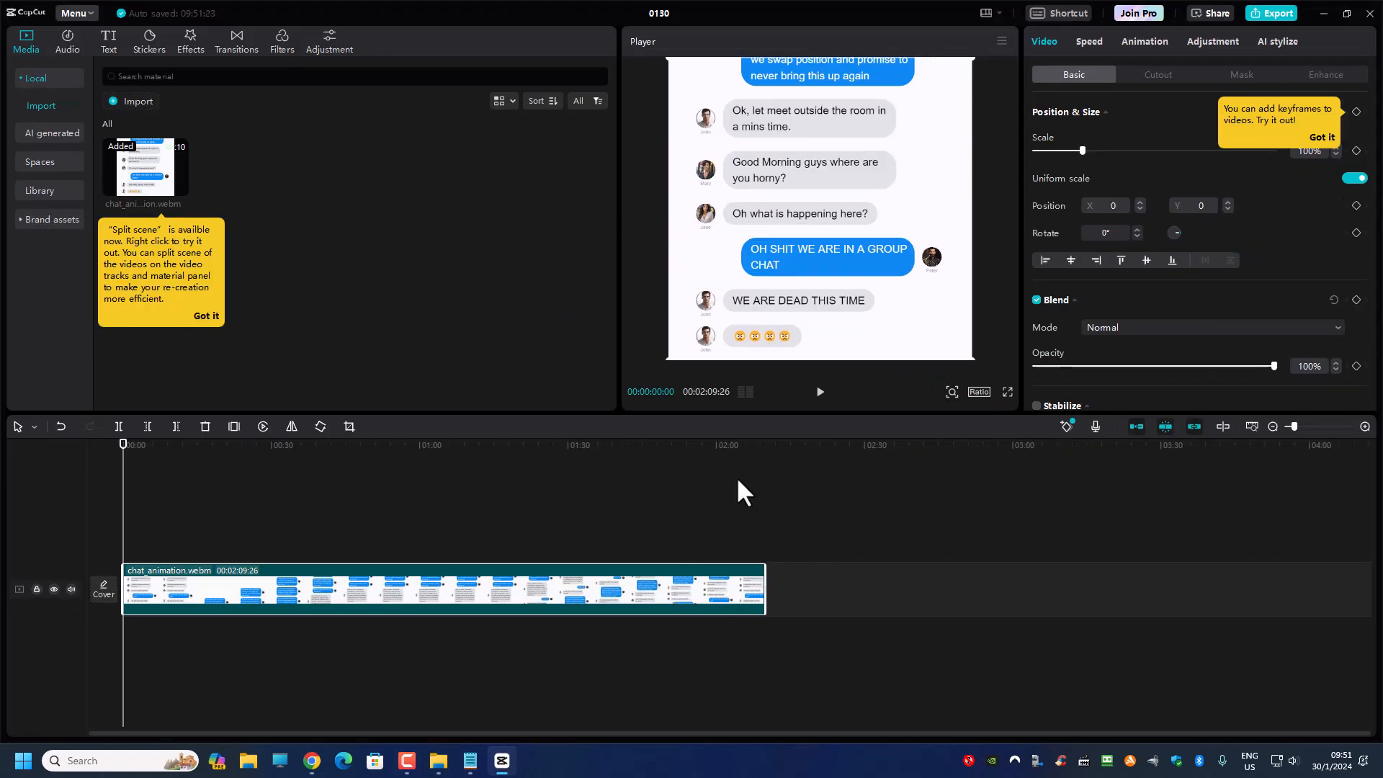
pyautogui.click(1323, 12)
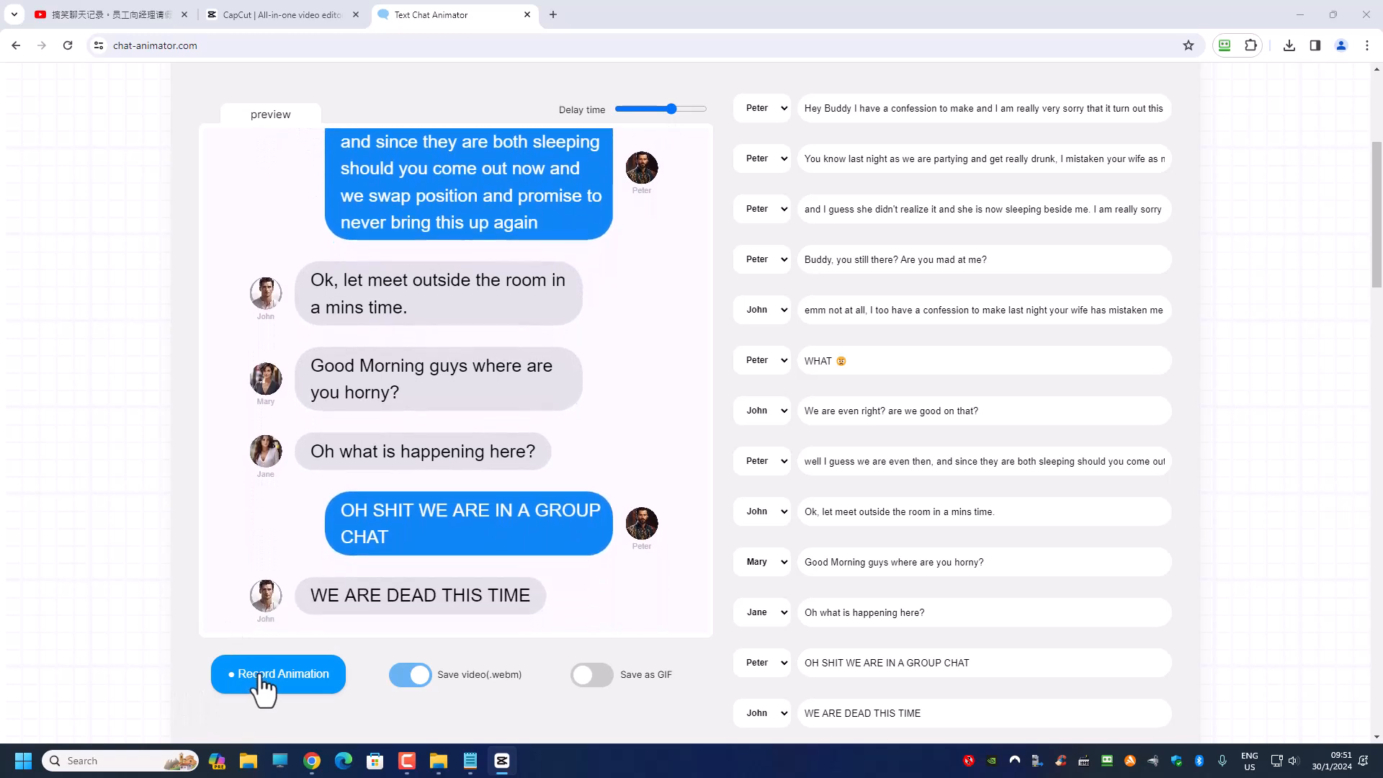
pyautogui.click(261, 688)
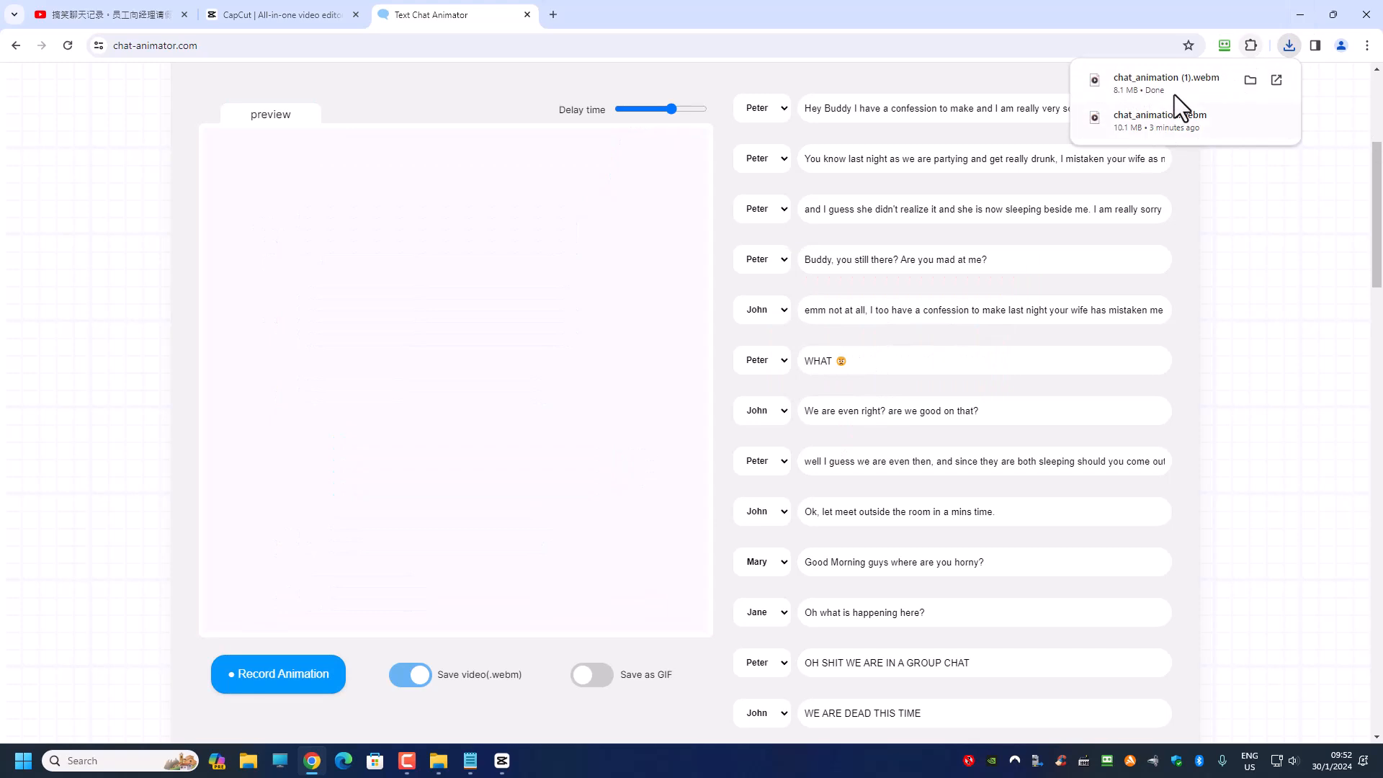
# Step: Switch to CapCut and delete the old chat_animation clip from both the timeline and the imported media
pyautogui.click(1300, 13)
pyautogui.click(500, 765)
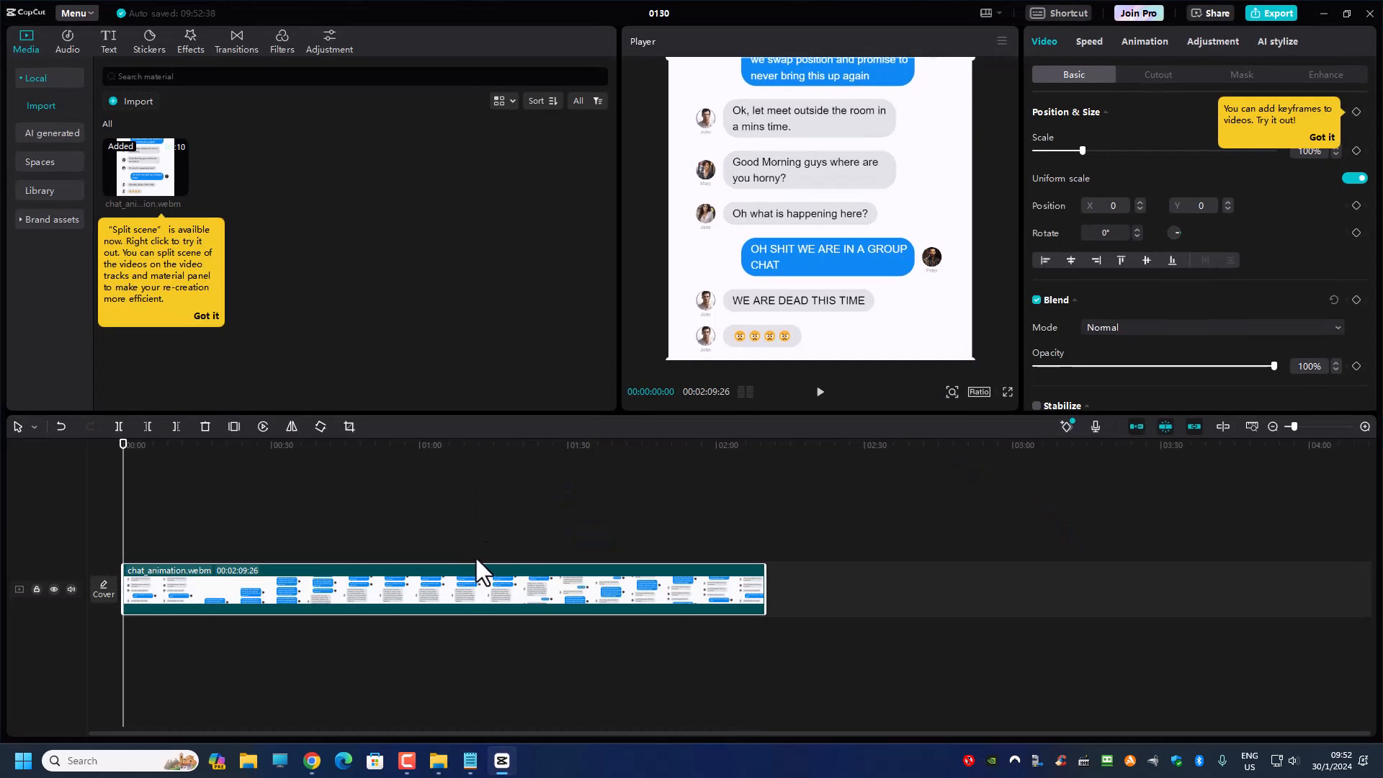
pyautogui.press('Delete')
pyautogui.doubleClick(545, 9)
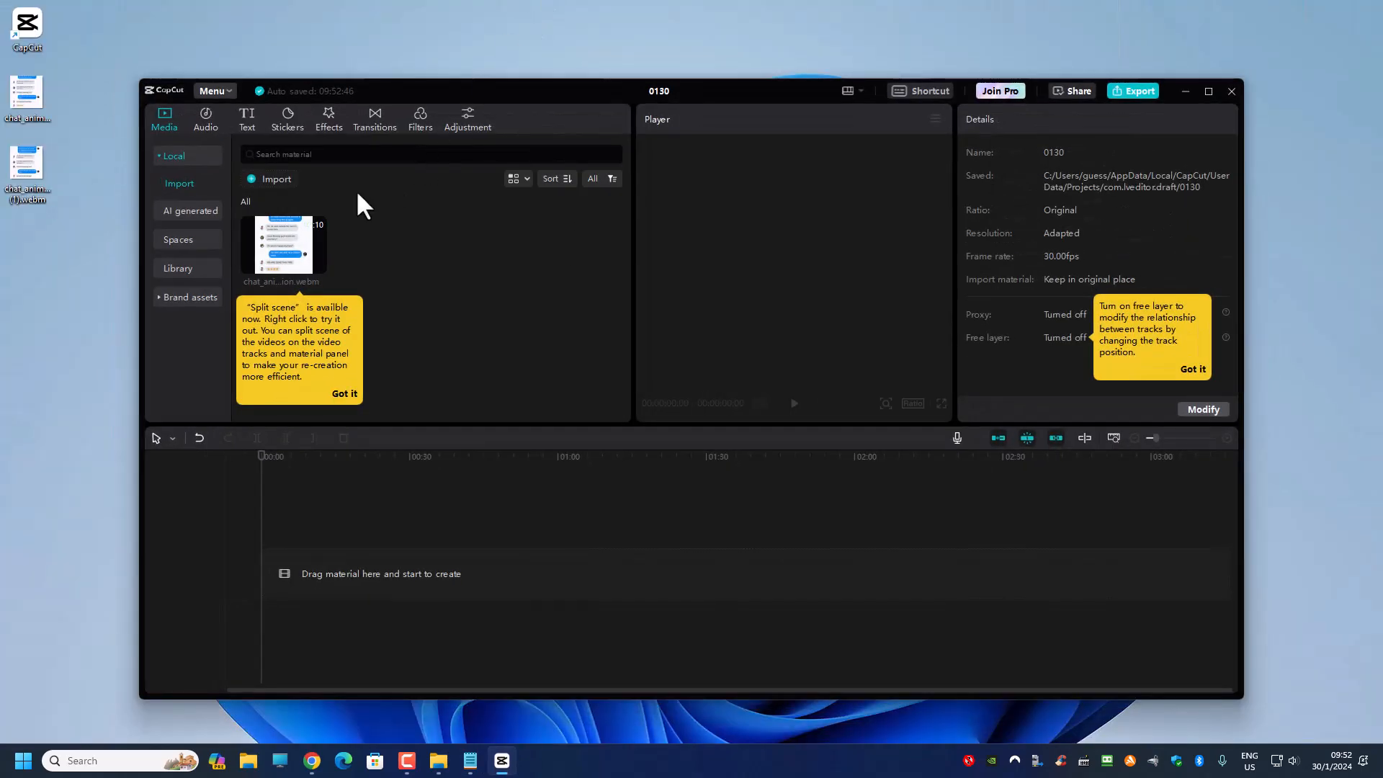
pyautogui.press('Delete')
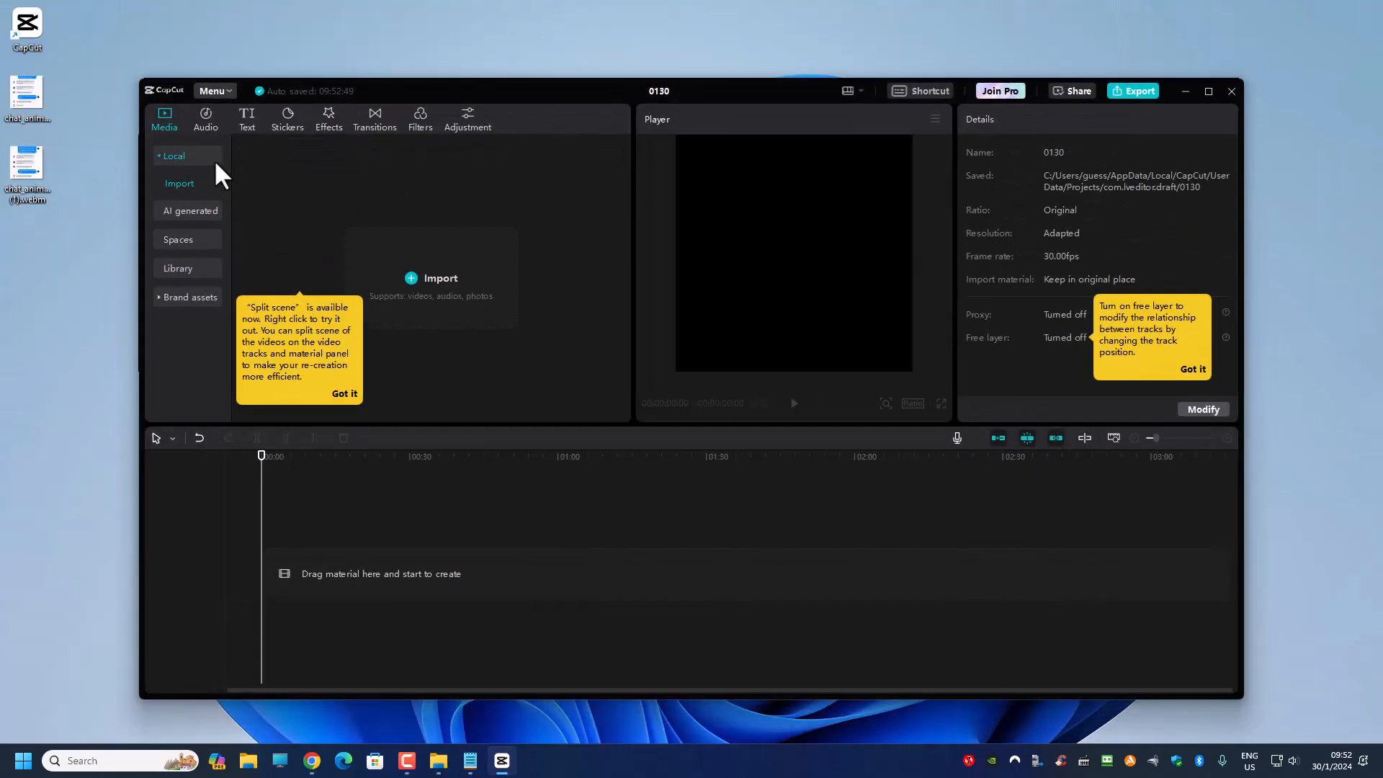
# Step: Place the chat_animation (1) video from the desktop on the timeline and scrub through it in the maximized editor
pyautogui.moveTo(371, 667); pyautogui.dragTo(339, 572)
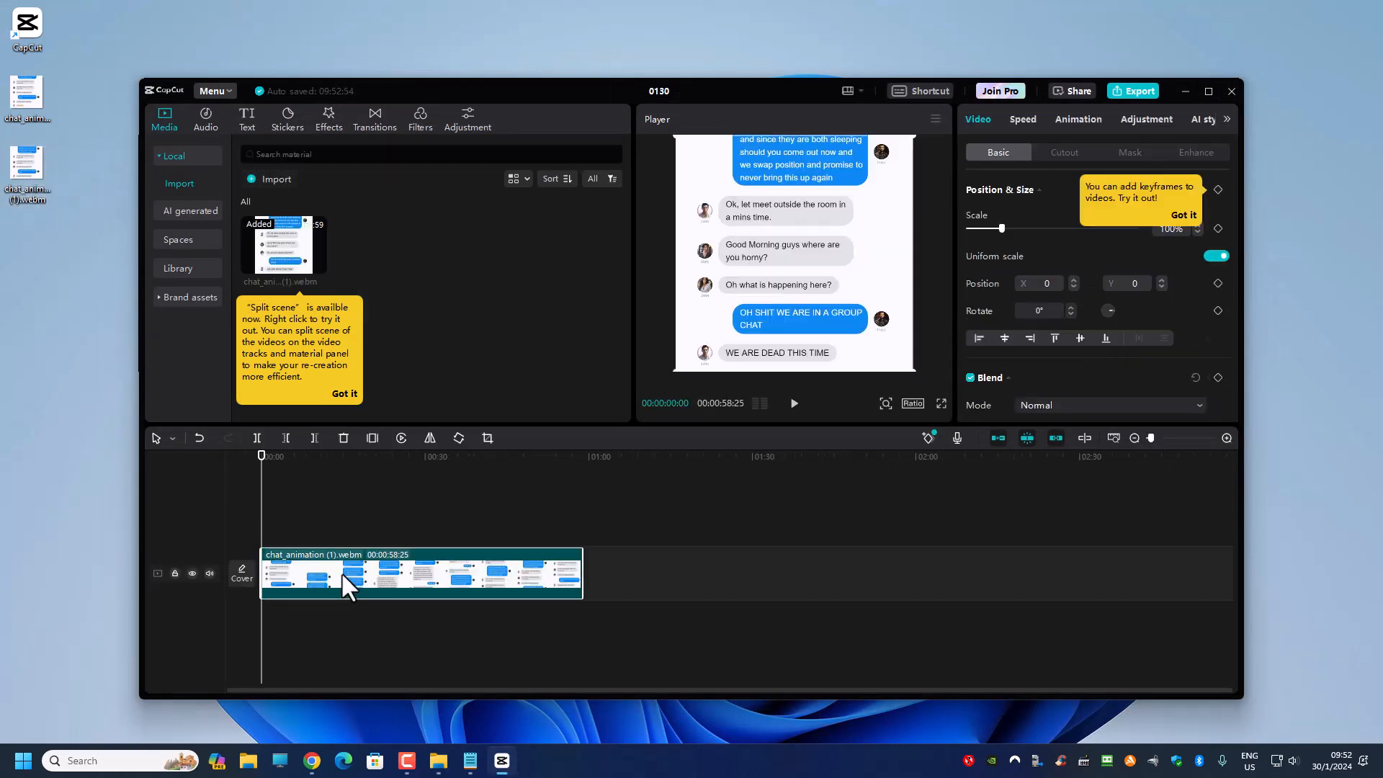
pyautogui.click(1209, 92)
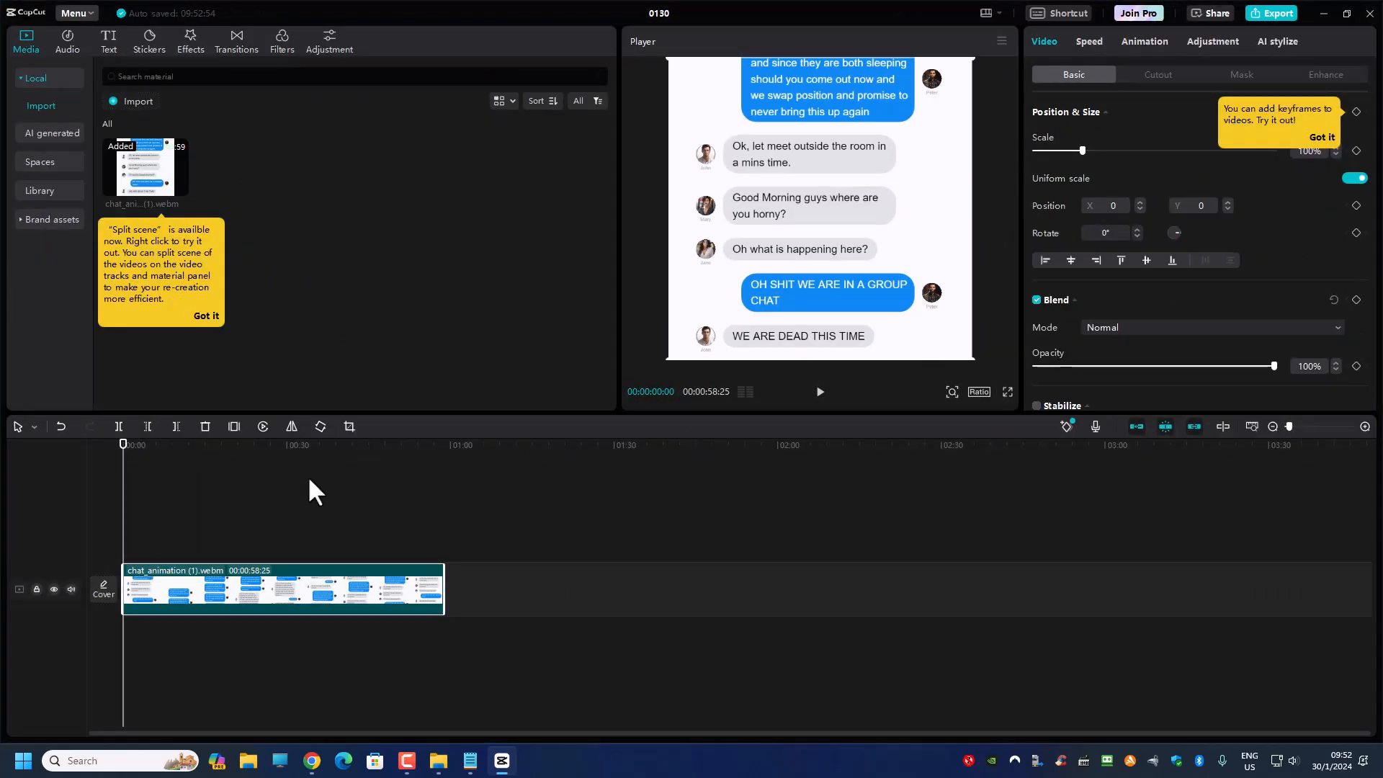
pyautogui.moveTo(131, 461); pyautogui.dragTo(456, 497)
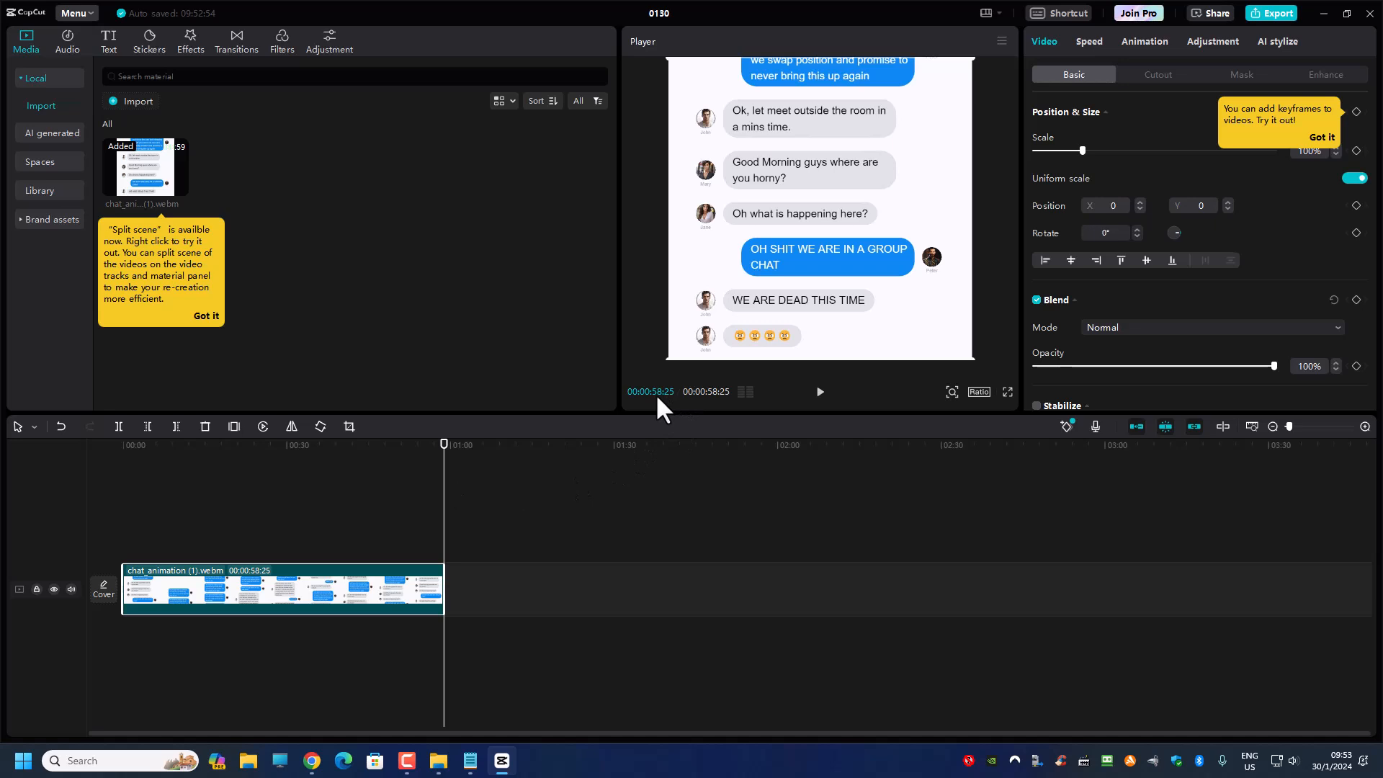
pyautogui.moveTo(445, 459); pyautogui.dragTo(75, 467)
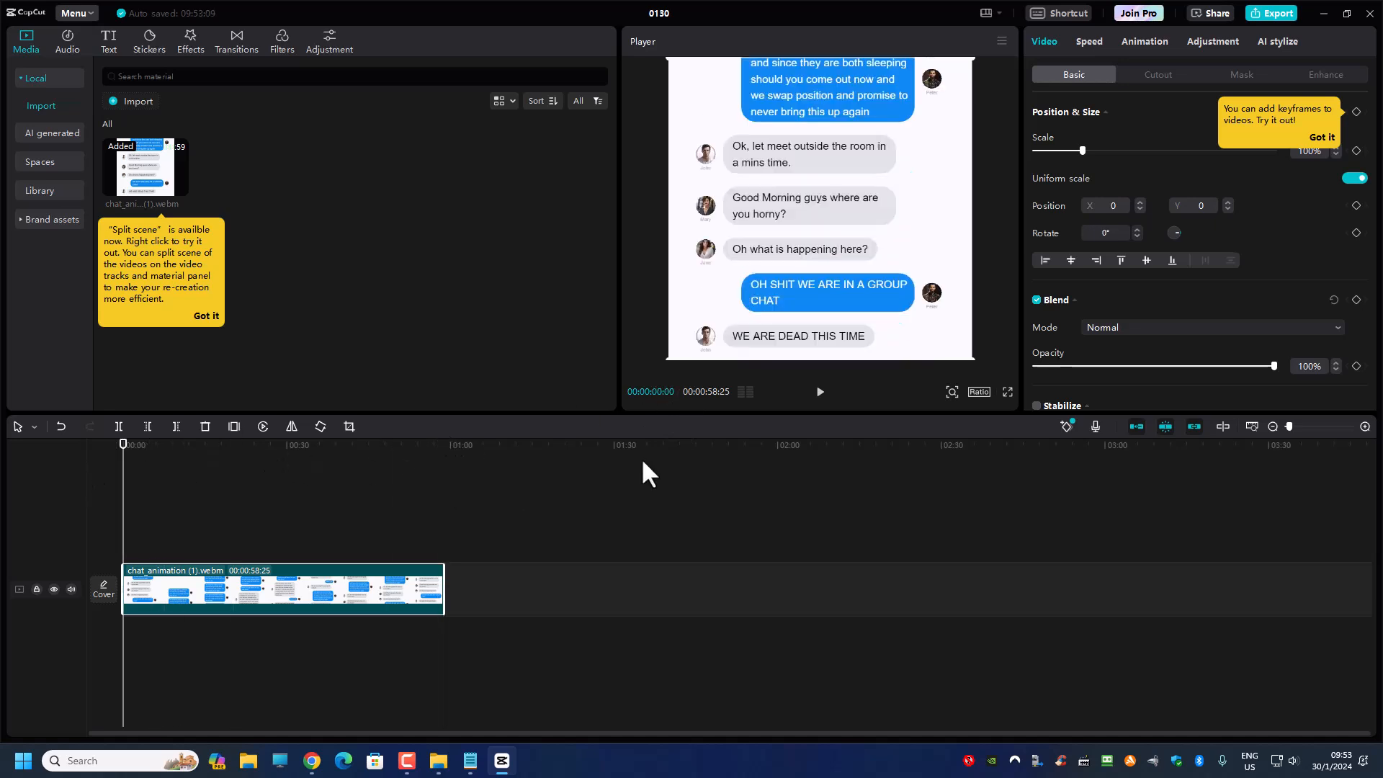
# Step: Enlarge the timeline scale, play the clip and set the project's aspect ratio to 9:16
pyautogui.click(1365, 427)
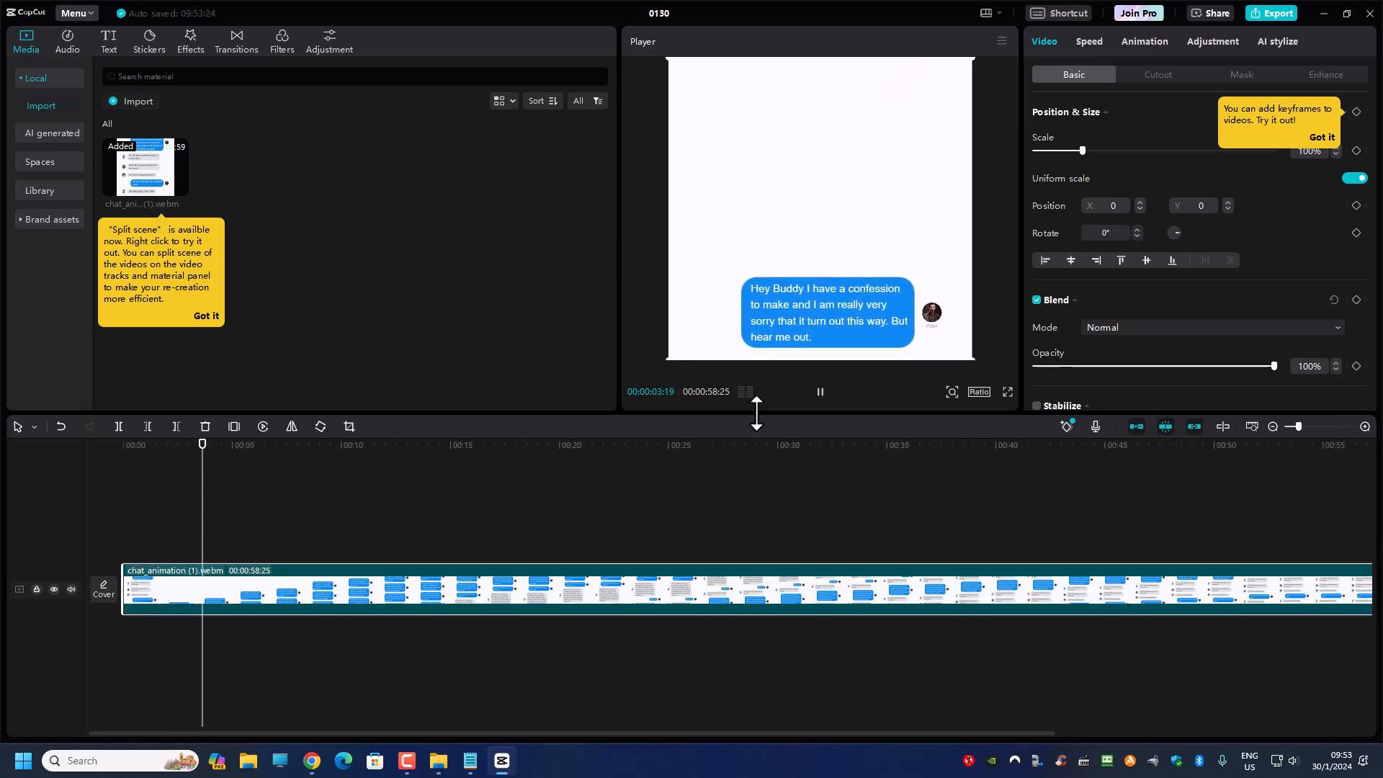
pyautogui.click(978, 393)
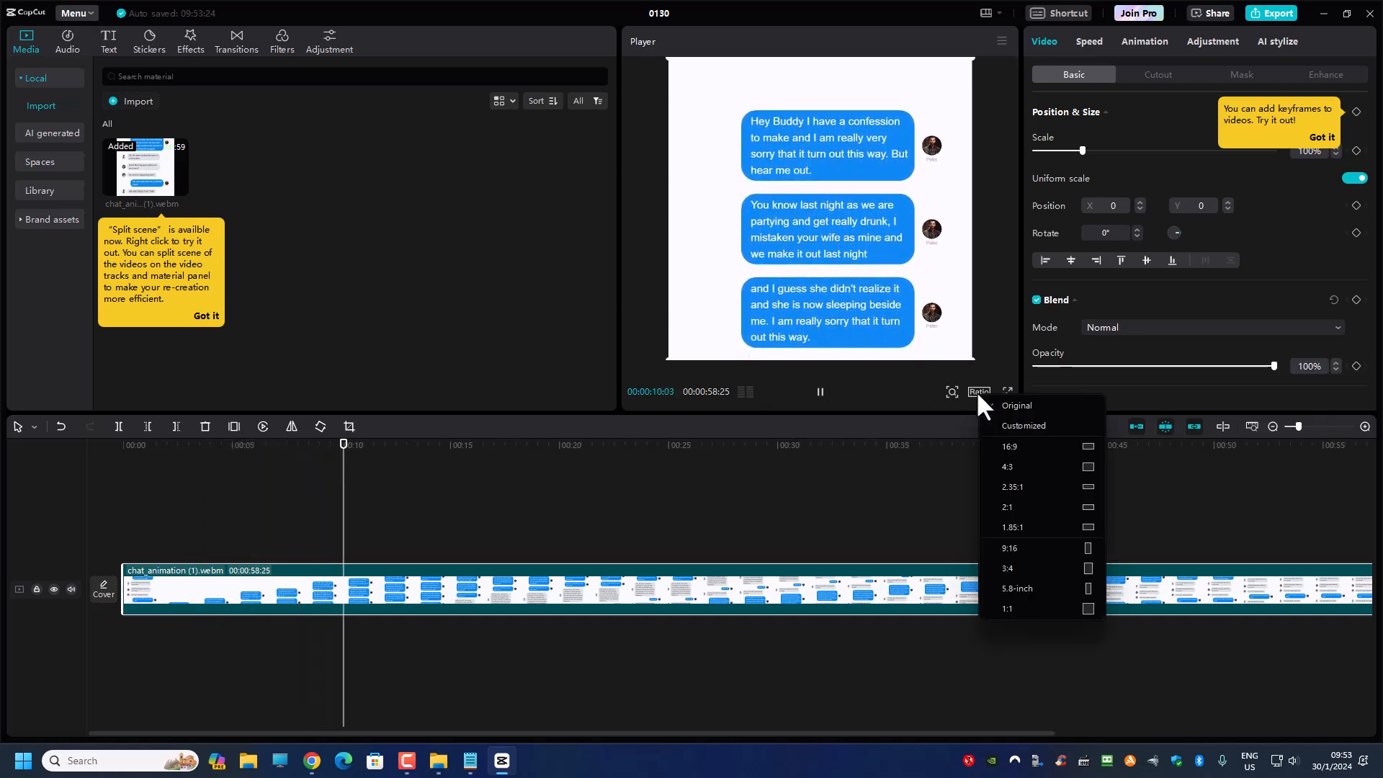
pyautogui.click(1035, 547)
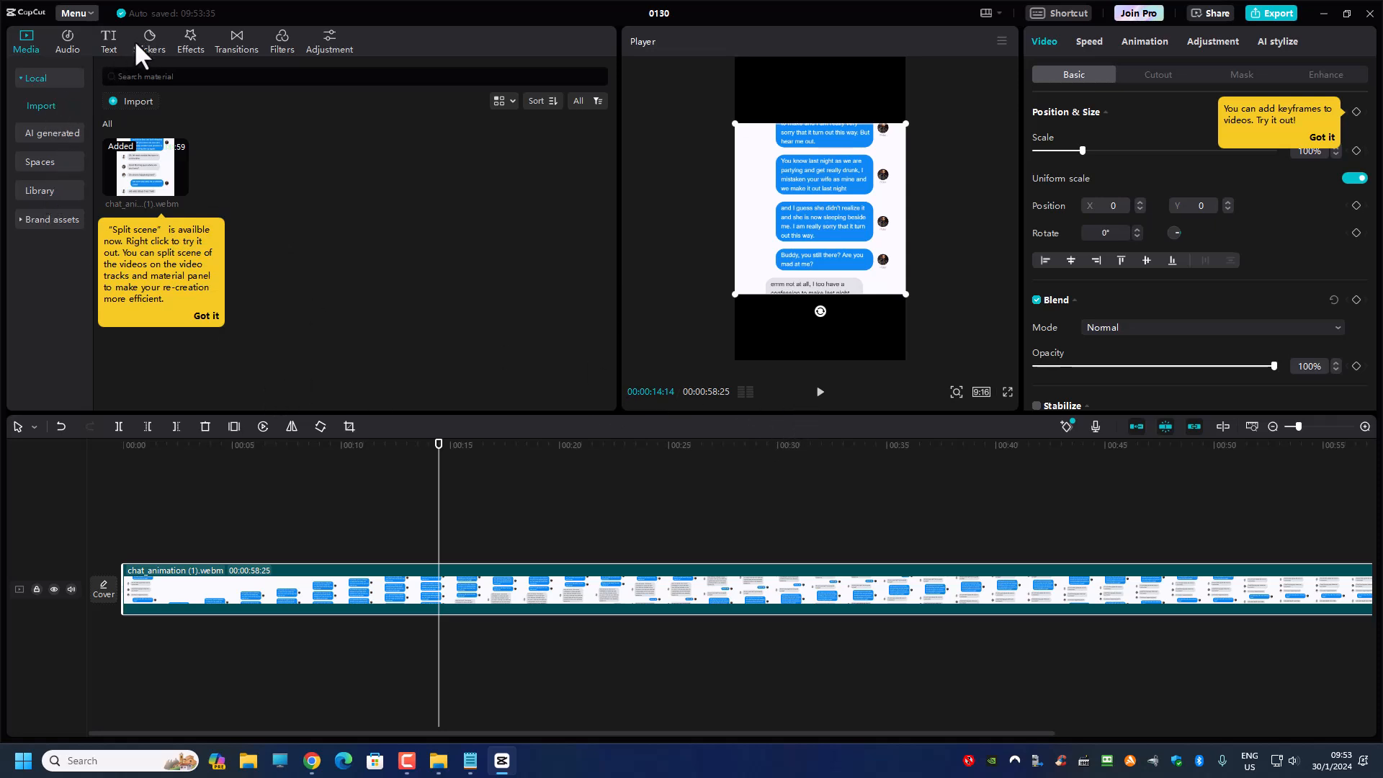
# Step: Search the sound effects library for "typing"
pyautogui.click(68, 49)
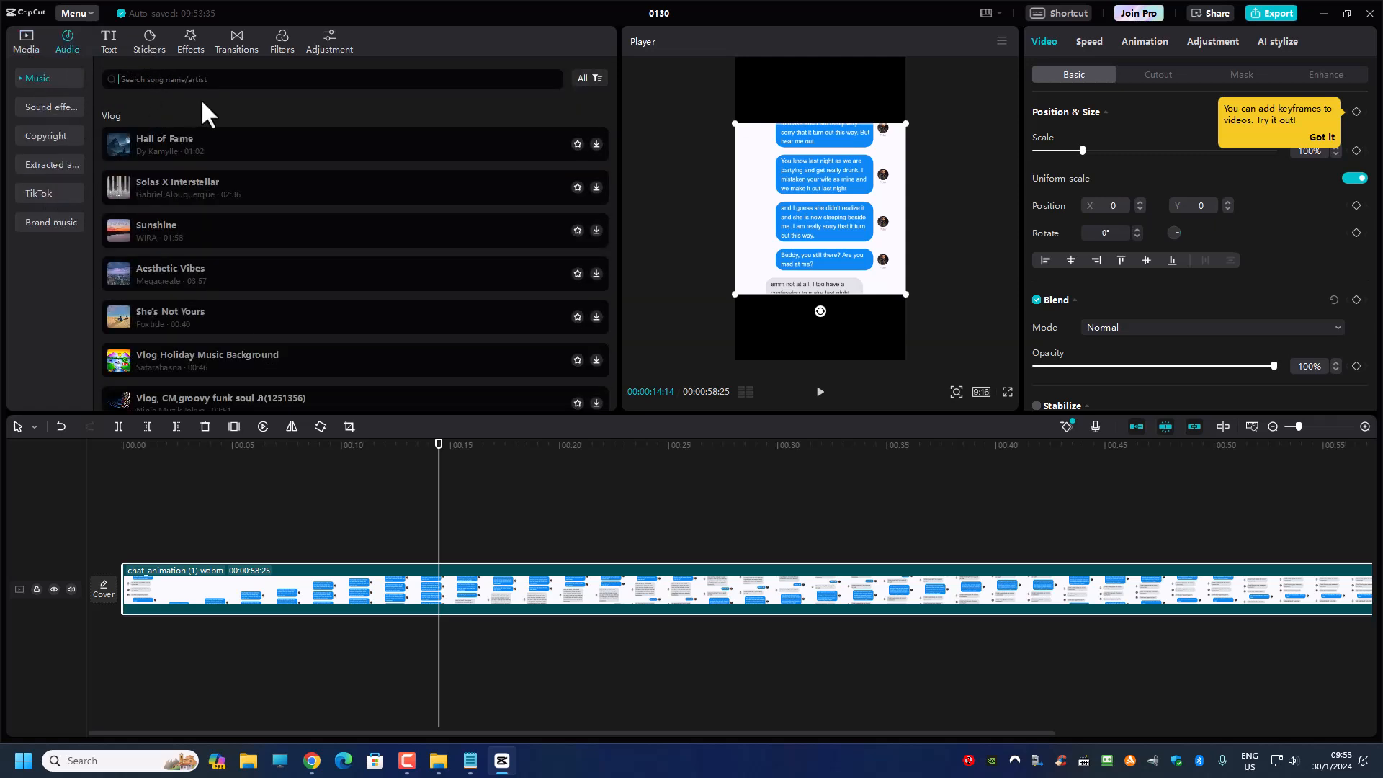
pyautogui.write('typing')
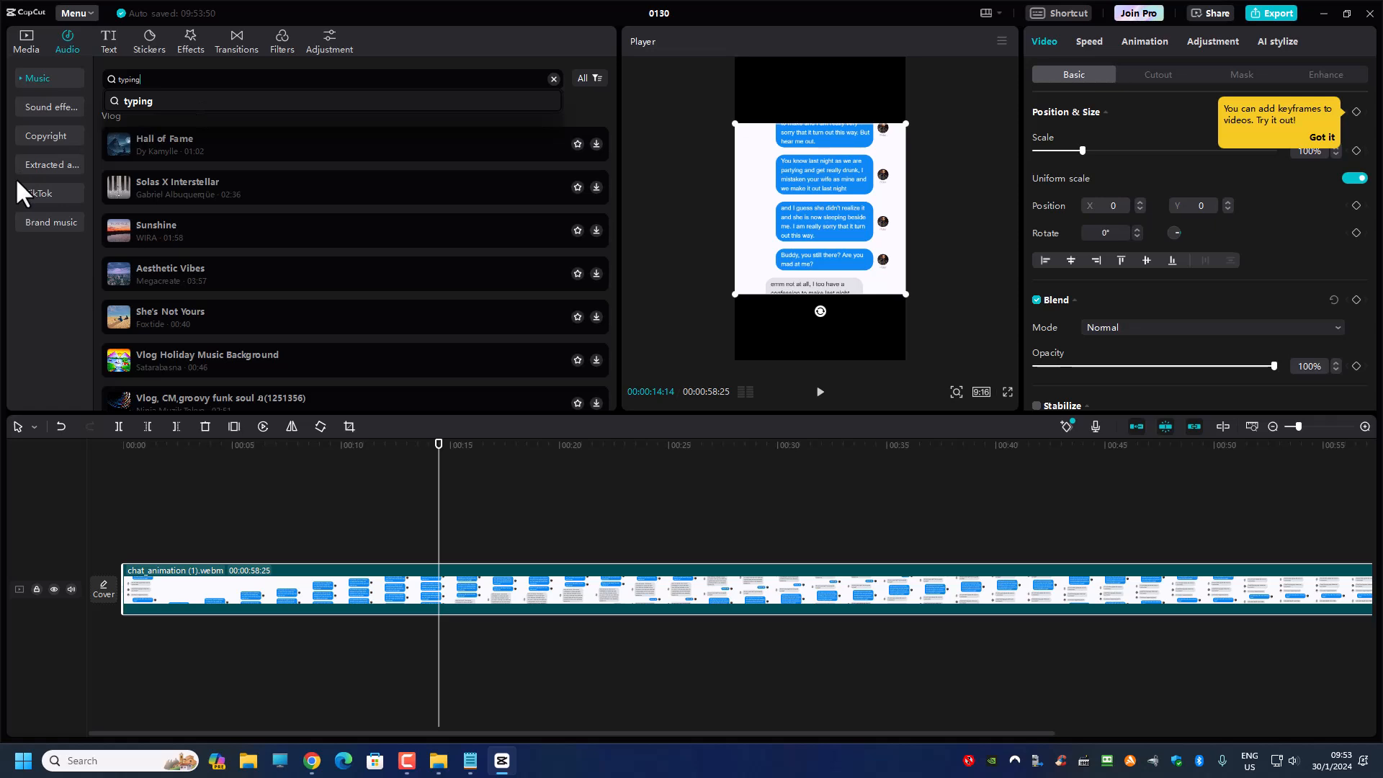
pyautogui.click(44, 105)
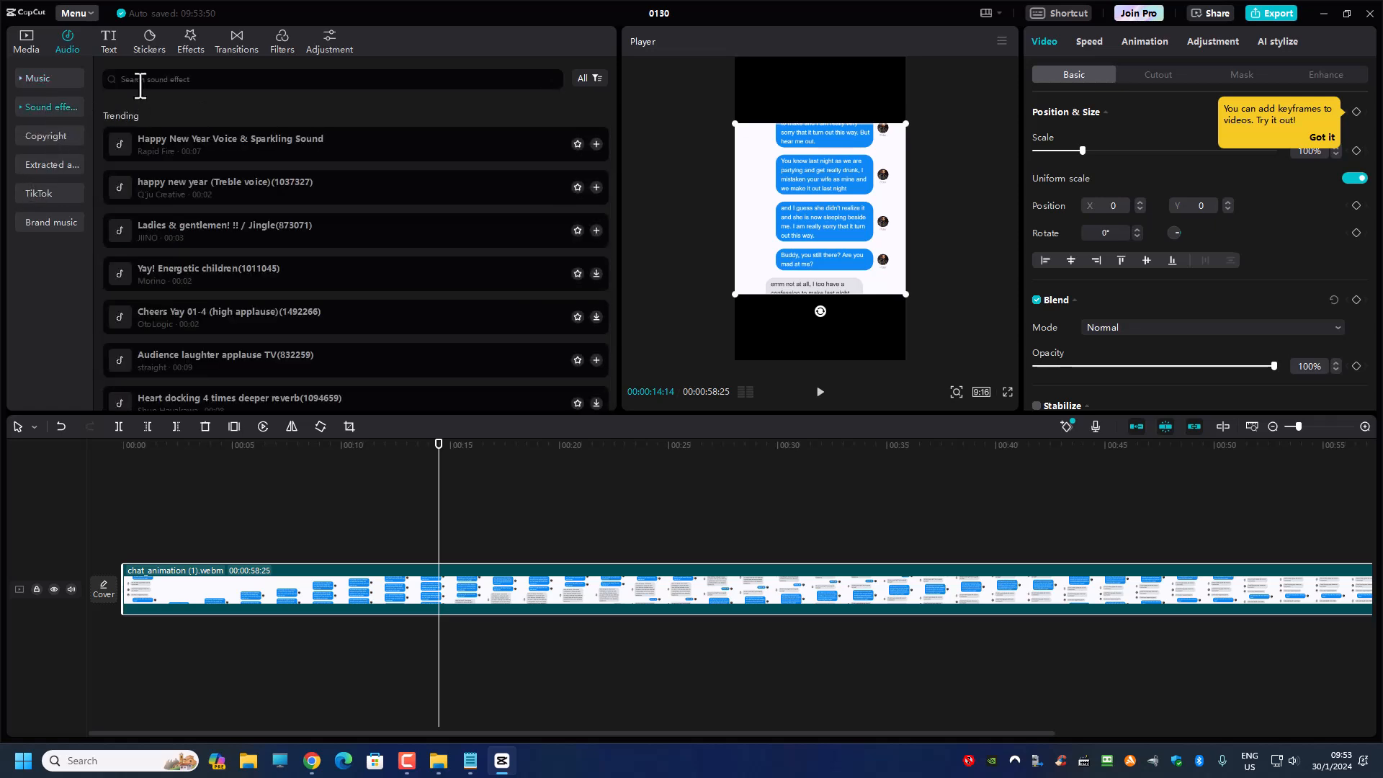
pyautogui.click(154, 81)
pyautogui.write('typing')
pyautogui.press('Return')
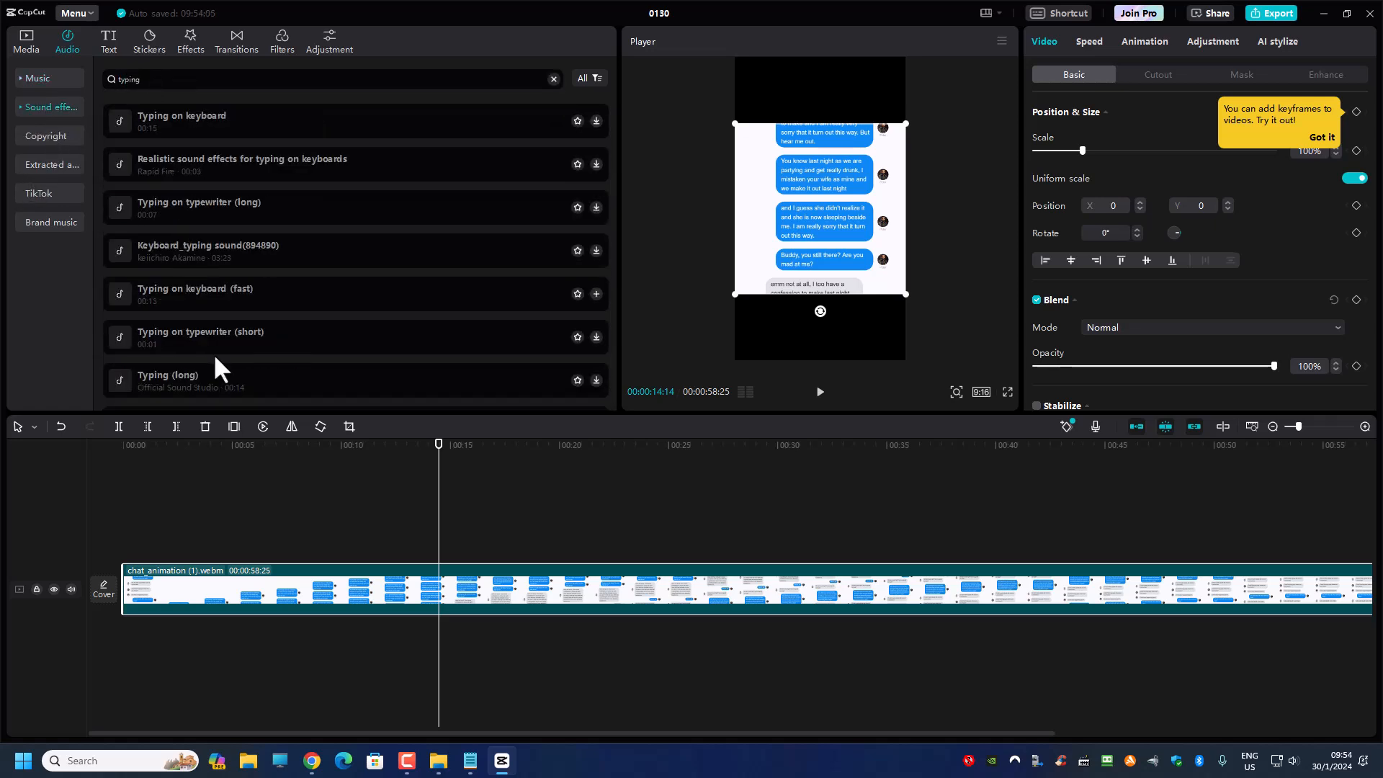
# Step: Add the "Typing on keyboard" sound effect at the start of the timeline and play the video with it
pyautogui.click(121, 123)
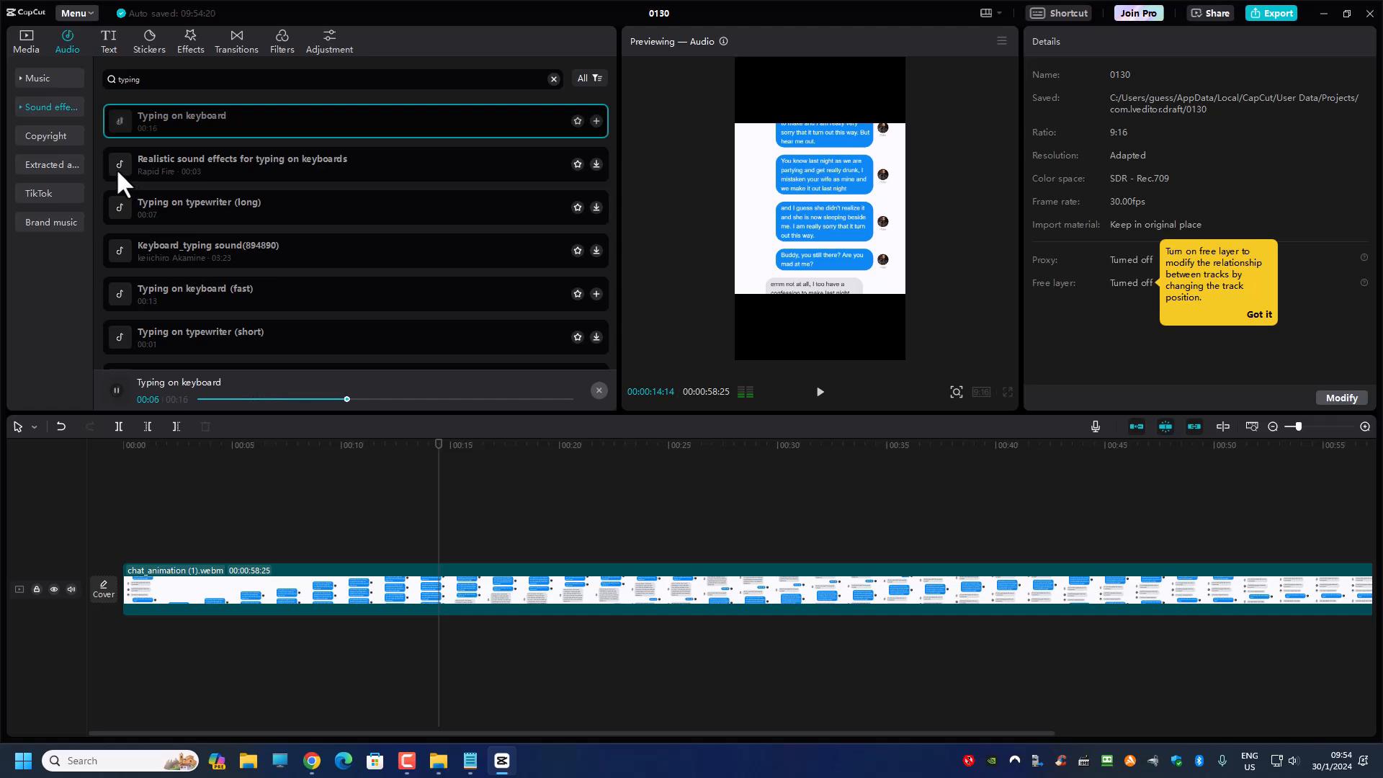
pyautogui.click(596, 121)
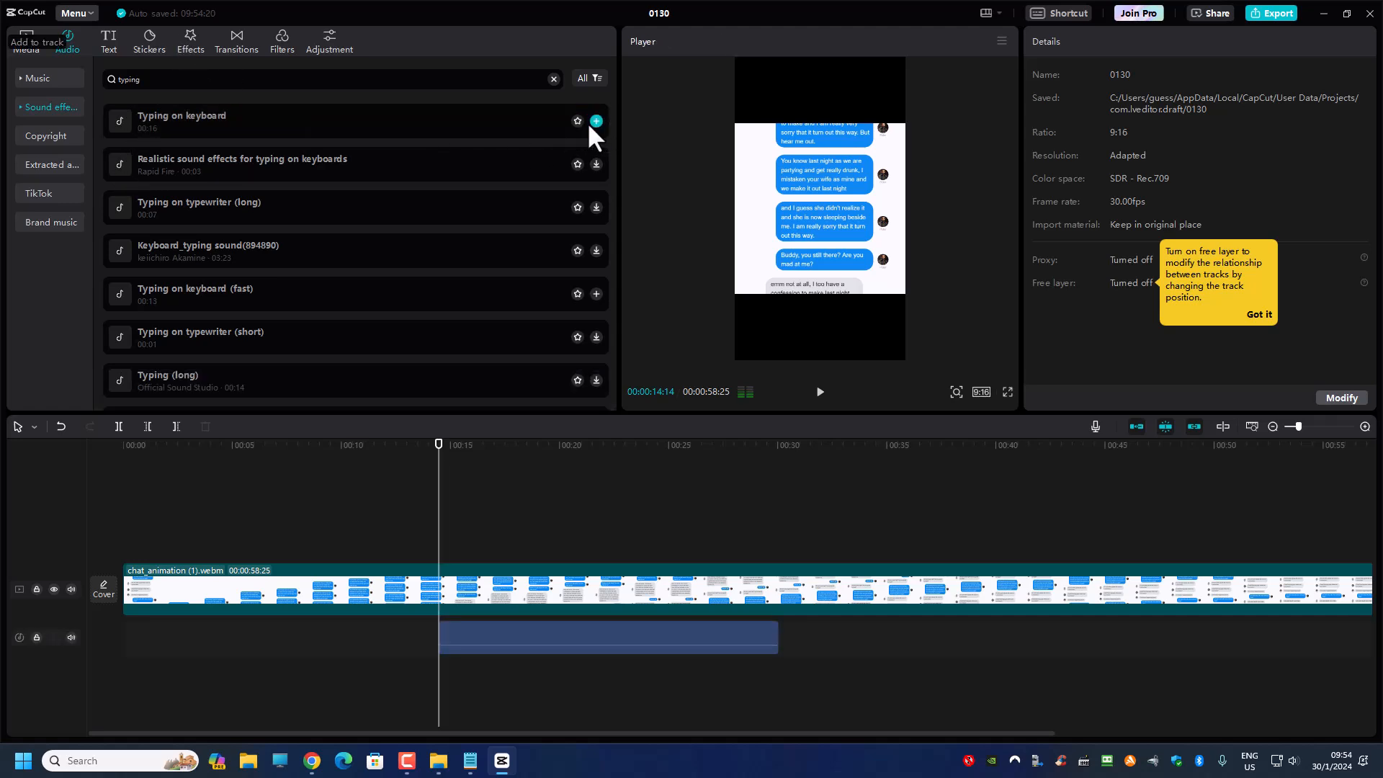
pyautogui.moveTo(478, 630); pyautogui.dragTo(114, 612)
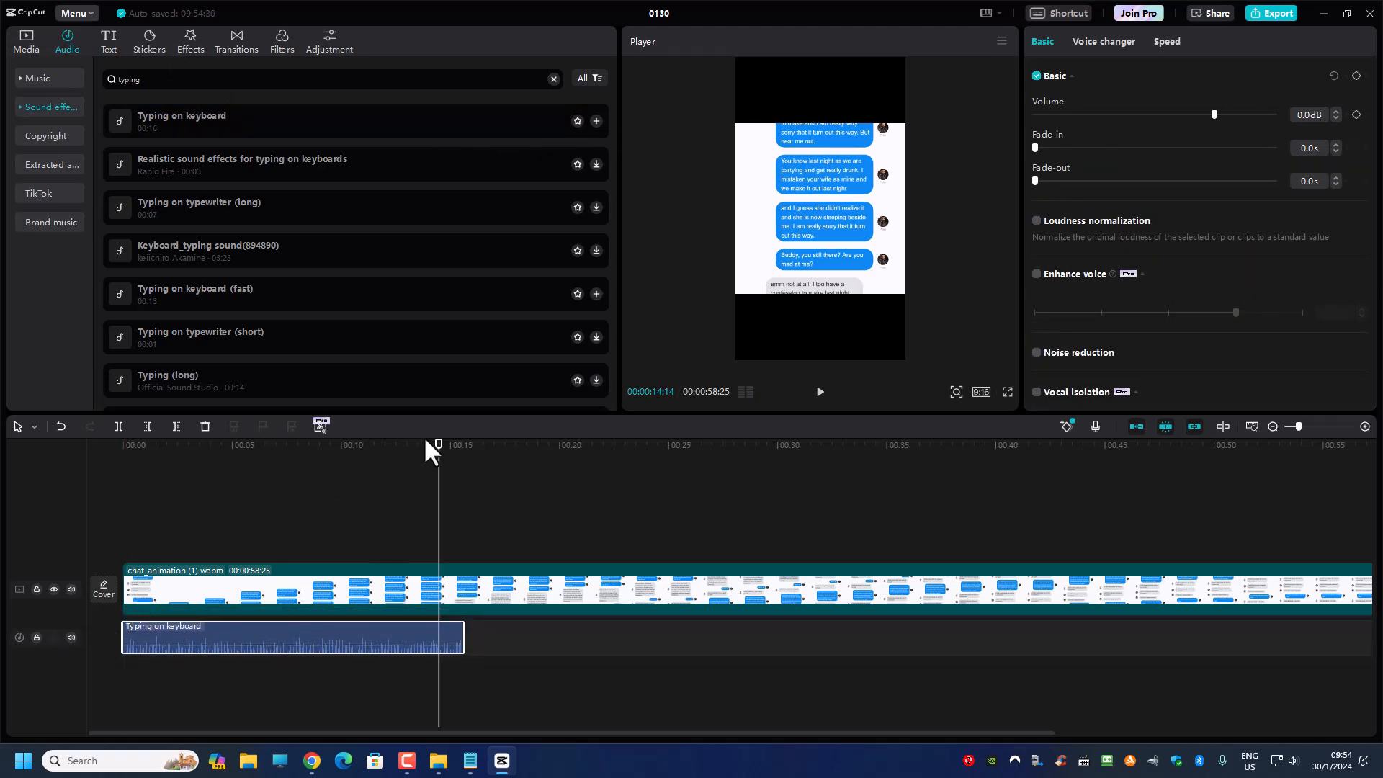
pyautogui.click(92, 455)
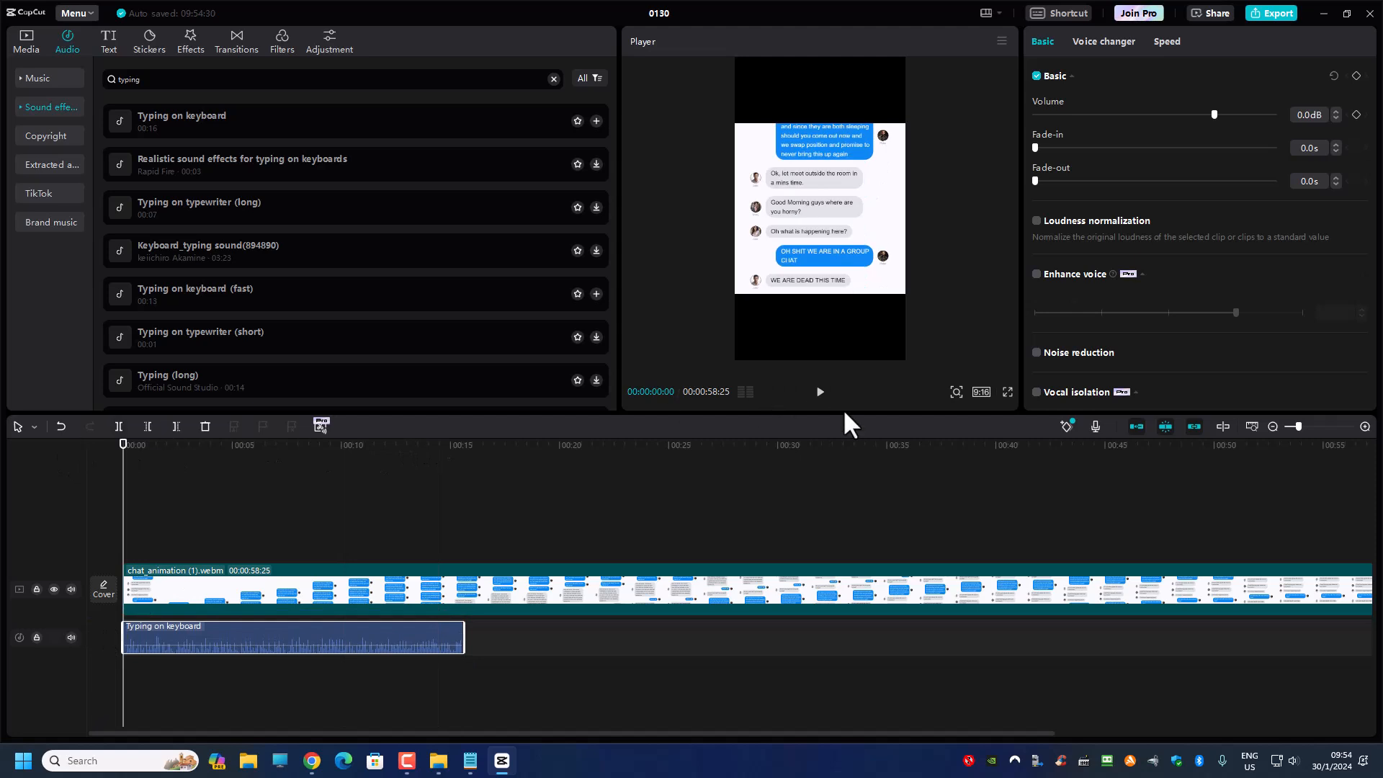
pyautogui.click(821, 399)
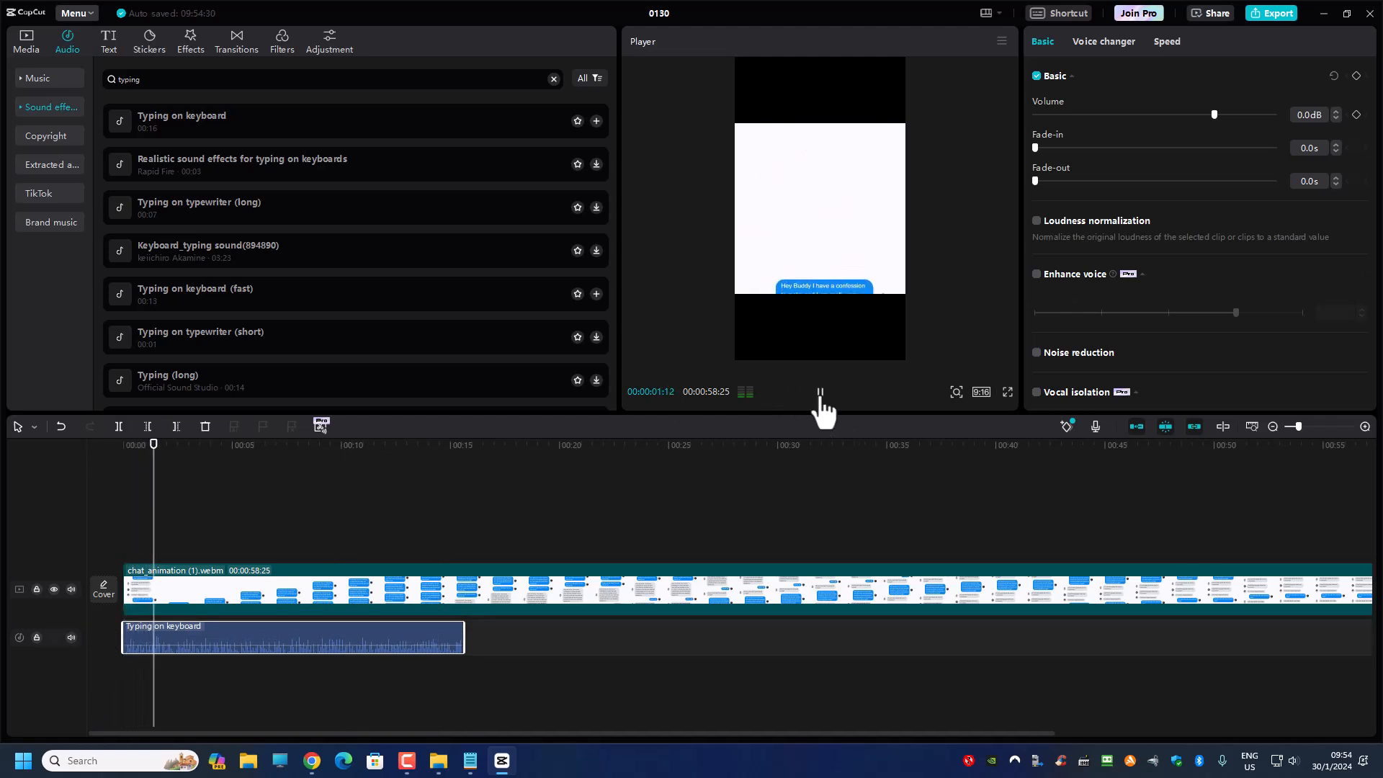